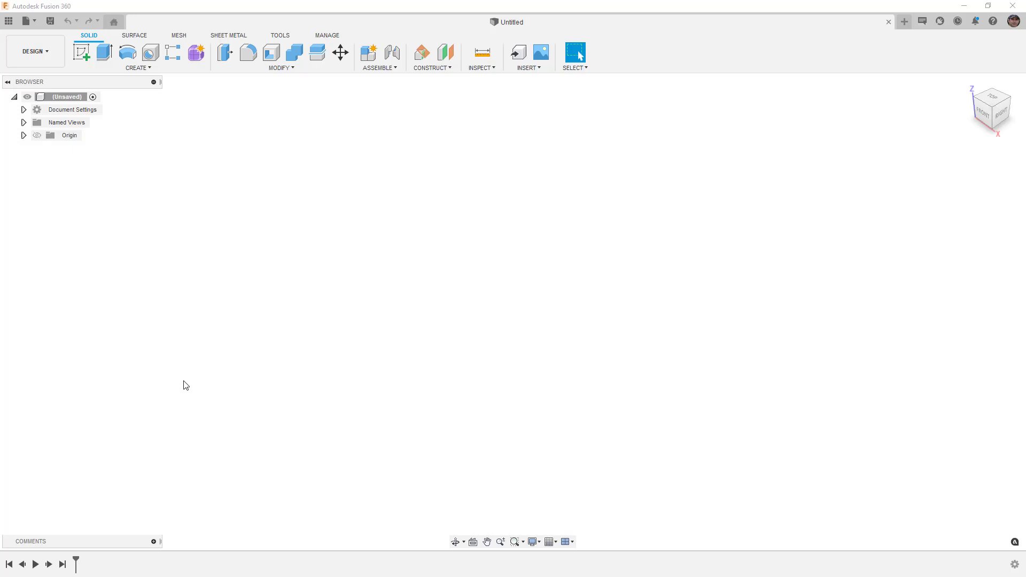
Start a sketch on the XY ground plane and draw one vertical and one horizontal line.
click(82, 52)
click(574, 321)
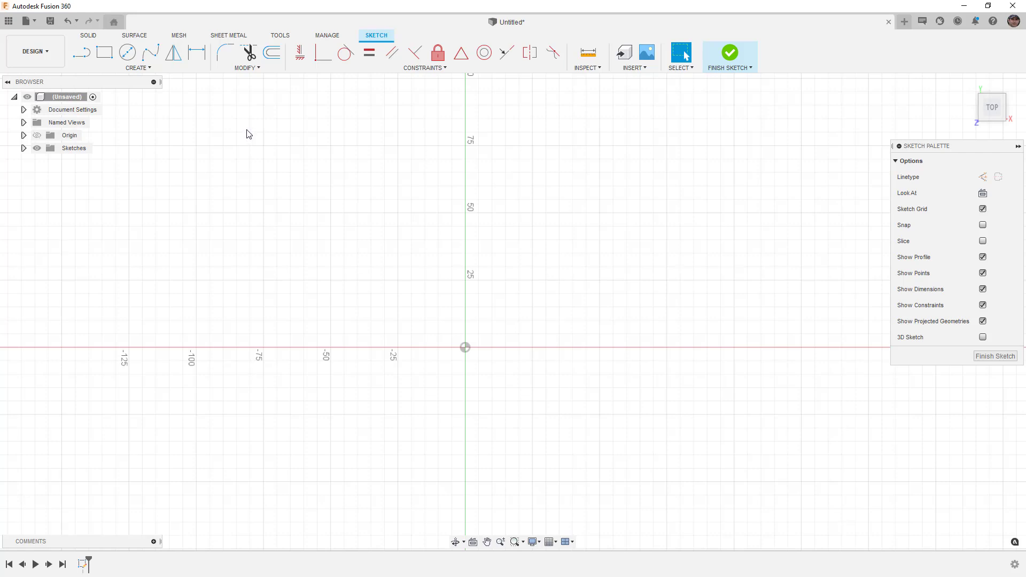
click(82, 57)
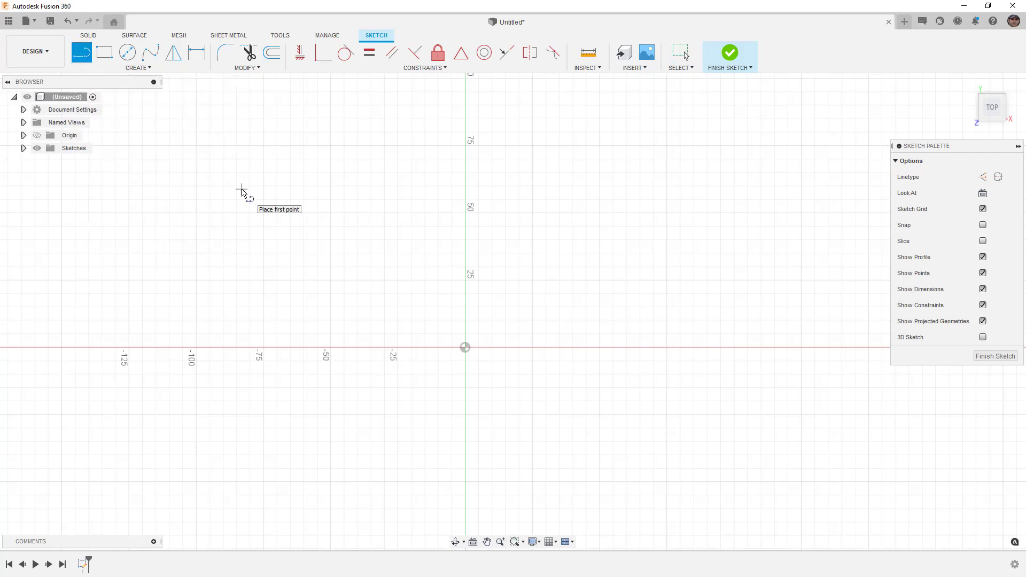
mouse_move(505, 263)
mouse_down()
mouse_move(515, 424)
mouse_move(505, 420)
mouse_up()
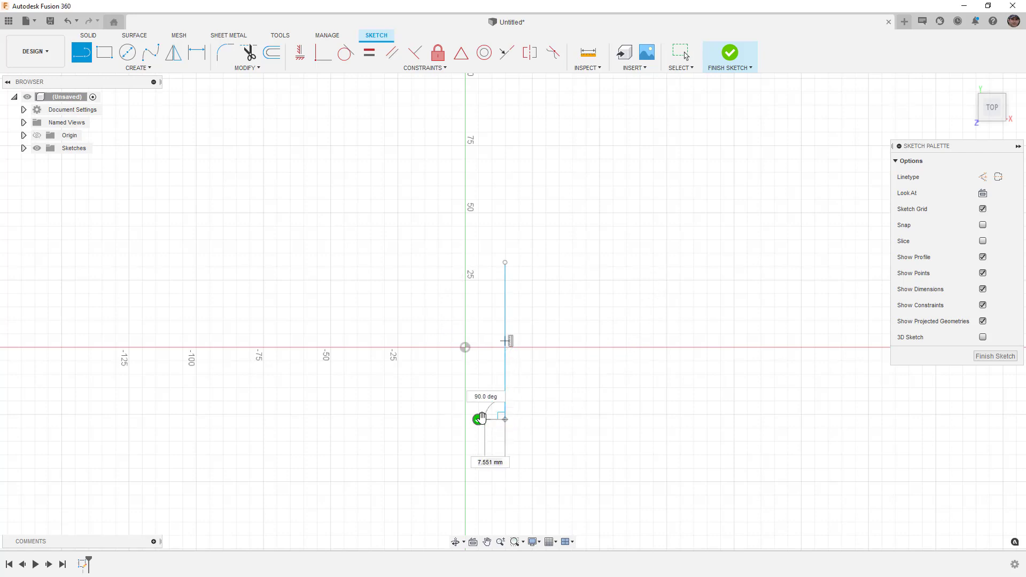
drag(401, 386, 603, 386)
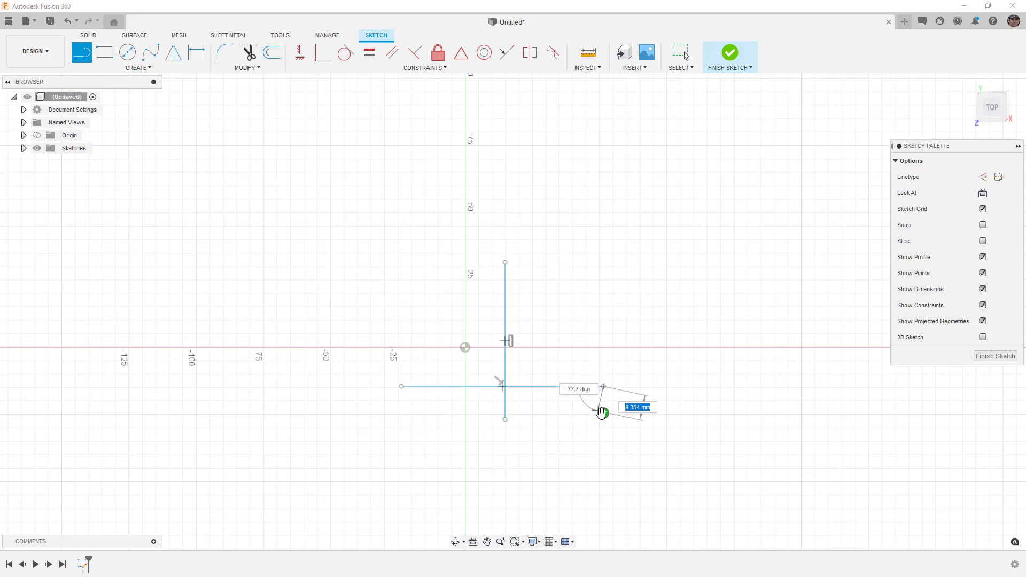
click(604, 414)
Constrain the midpoints of both lines to the origin.
click(461, 57)
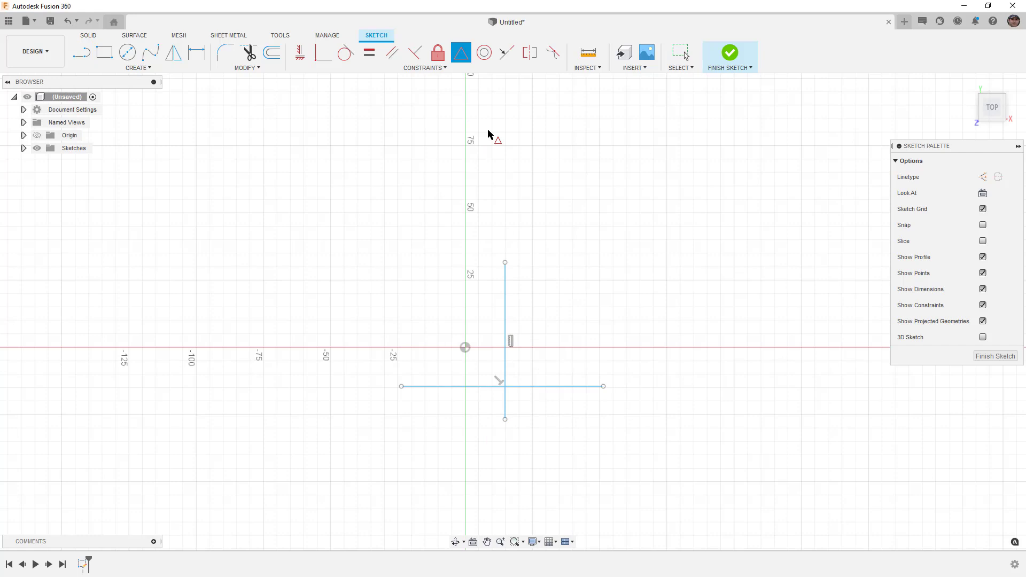
click(506, 342)
click(465, 348)
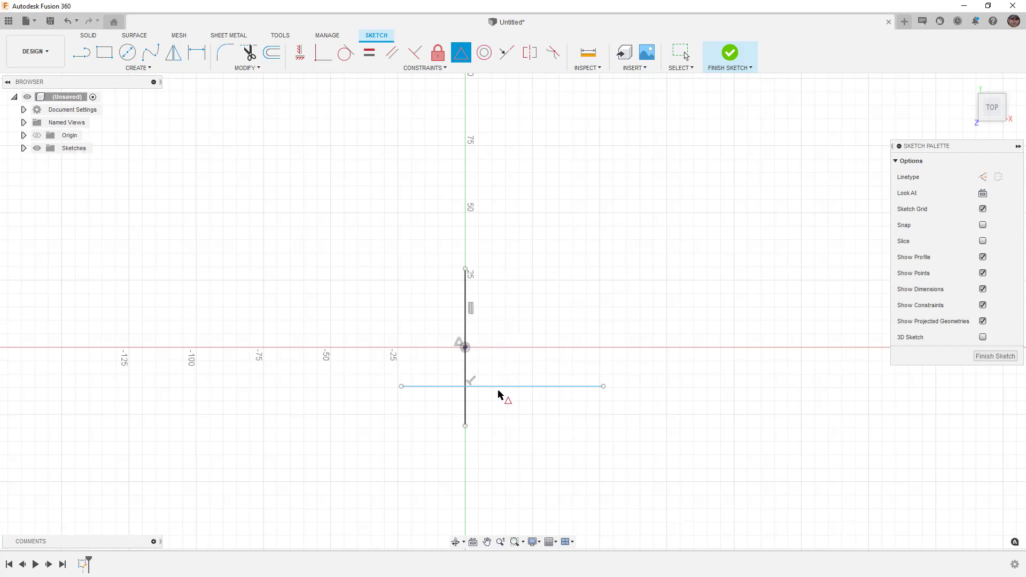
click(499, 387)
click(466, 349)
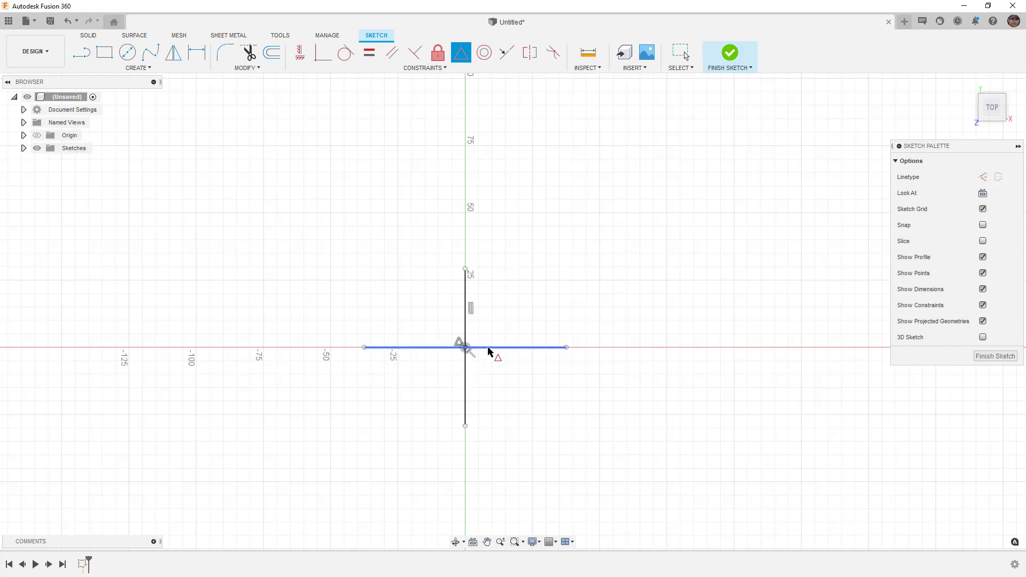
key(Escape)
Convert both lines to construction geometry and lengthen them symmetrically.
click(513, 350)
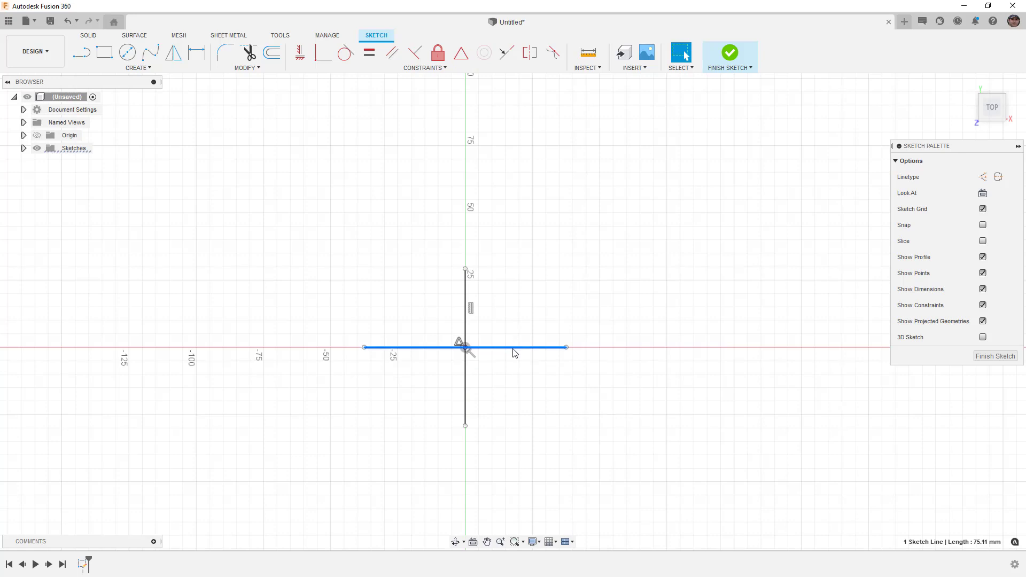
click(984, 178)
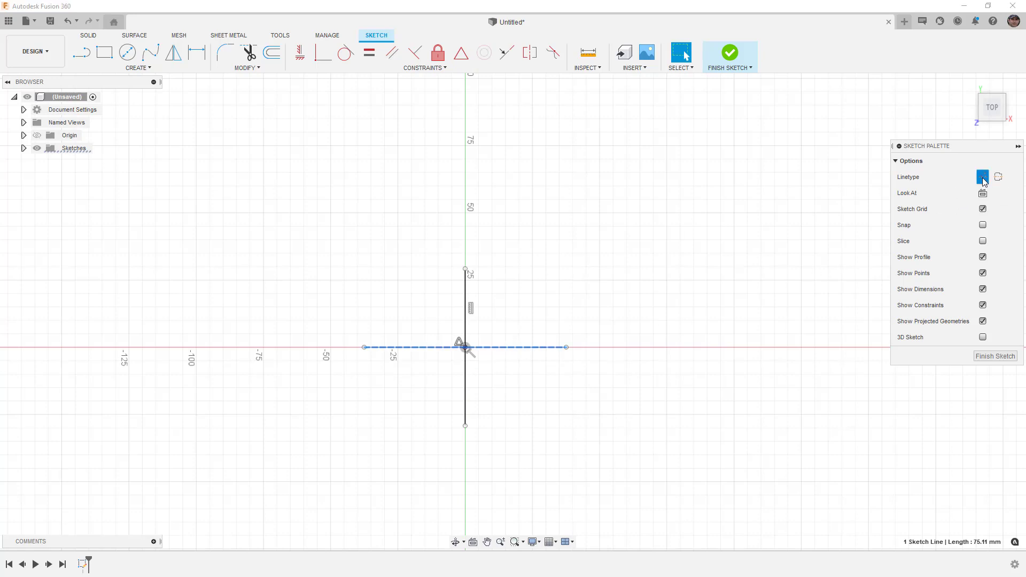
click(465, 300)
key(x)
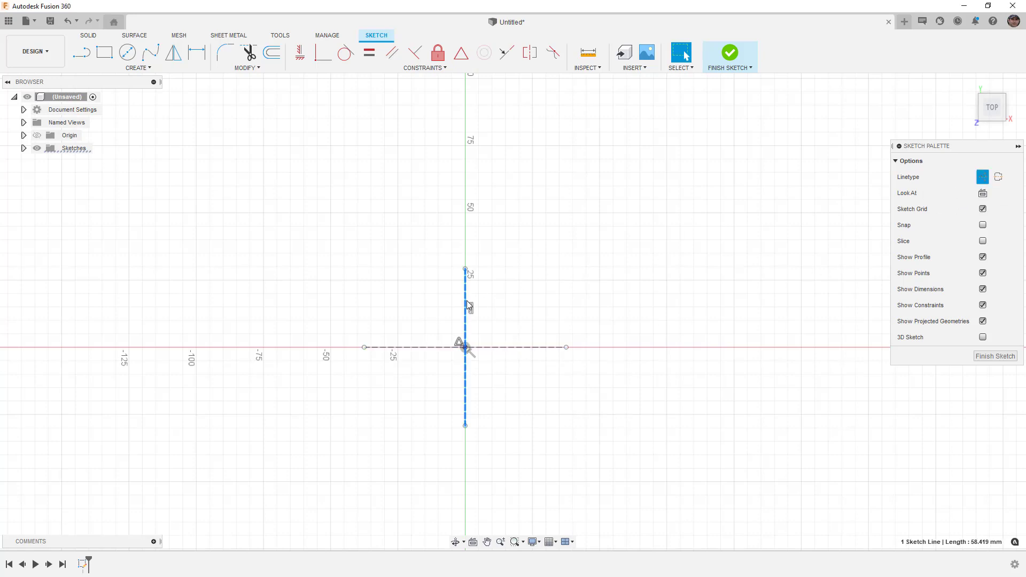
click(556, 305)
mouse_move(465, 269)
mouse_down()
mouse_move(468, 240)
mouse_move(466, 272)
mouse_up()
drag(567, 349, 633, 348)
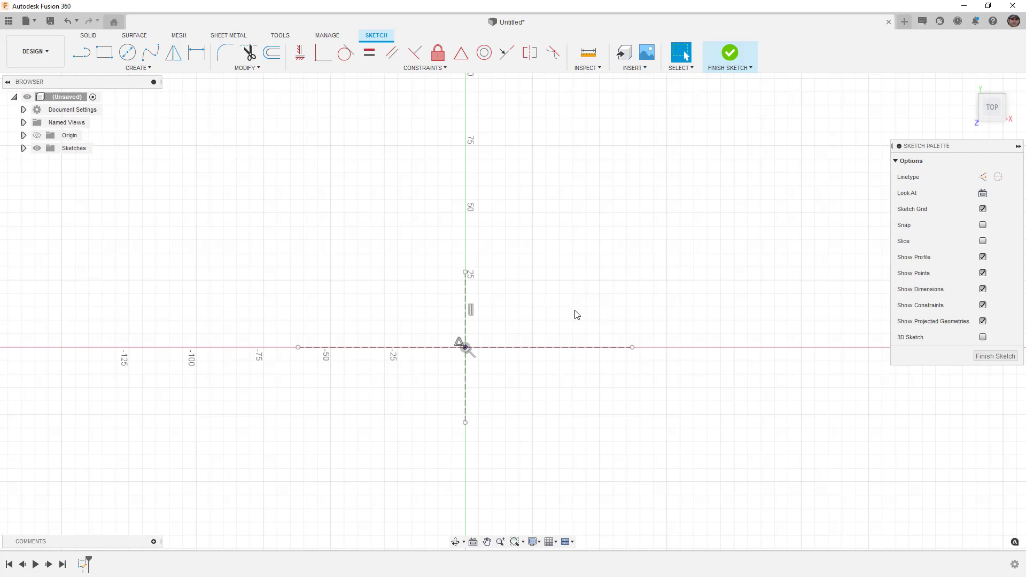
Draw two horizontal lines, one above and one below the origin.
click(81, 52)
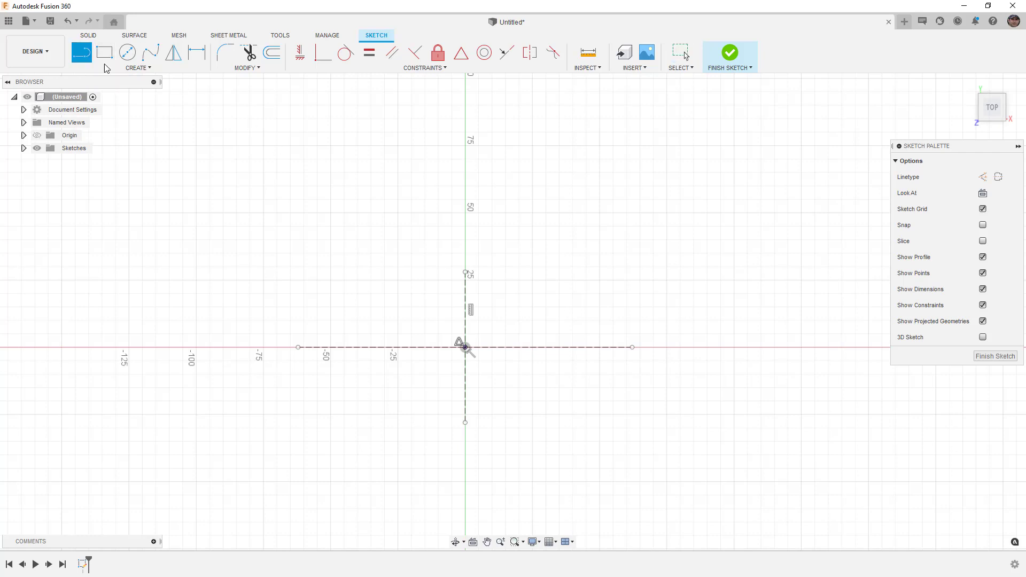
click(333, 260)
click(601, 261)
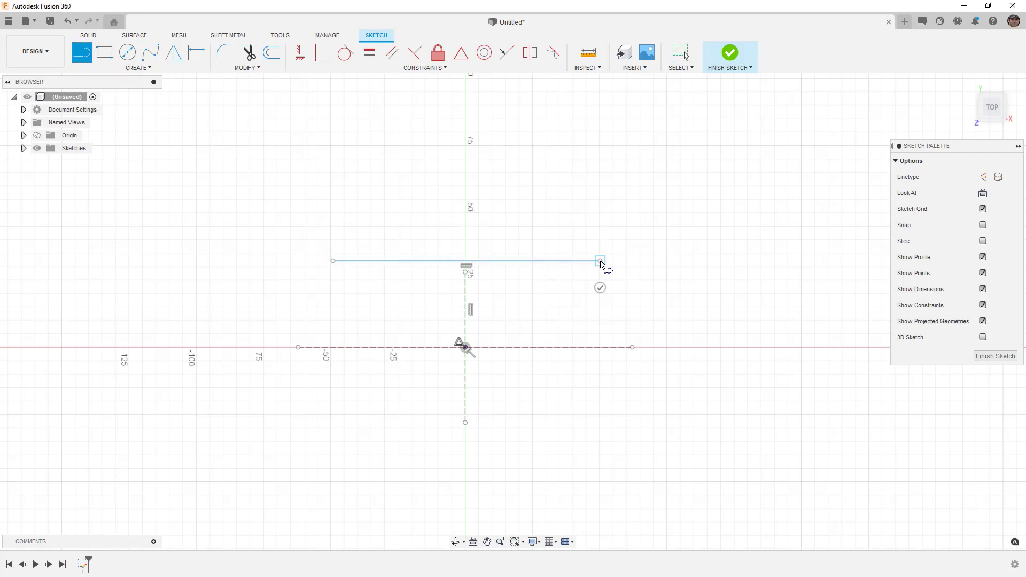
key(Escape)
click(396, 450)
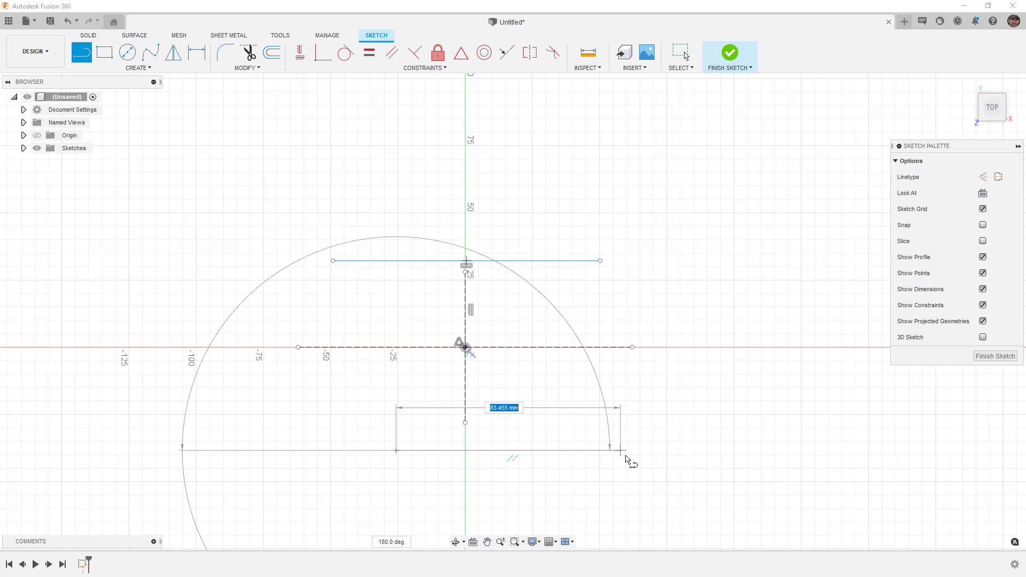
click(641, 456)
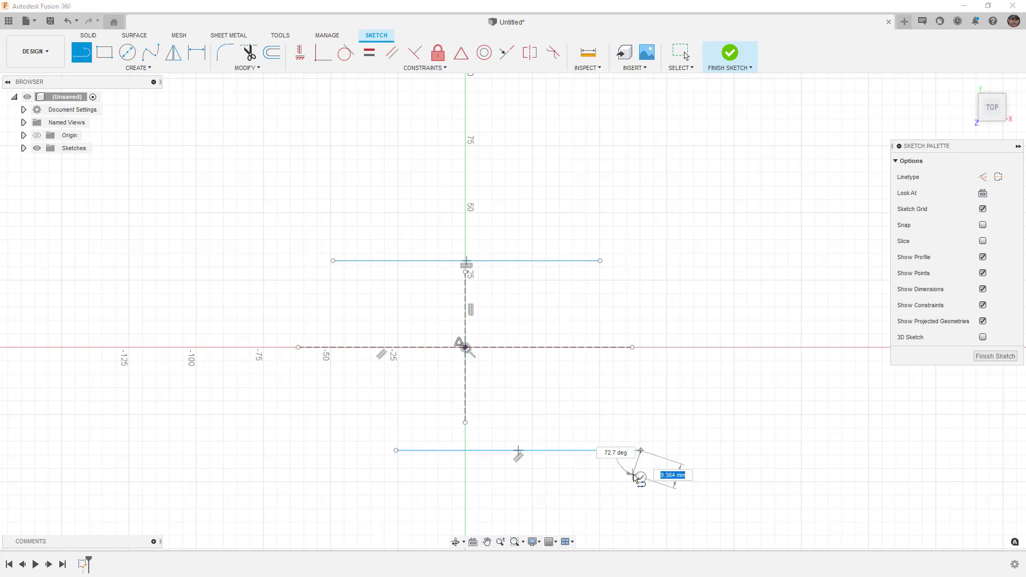
key(Escape)
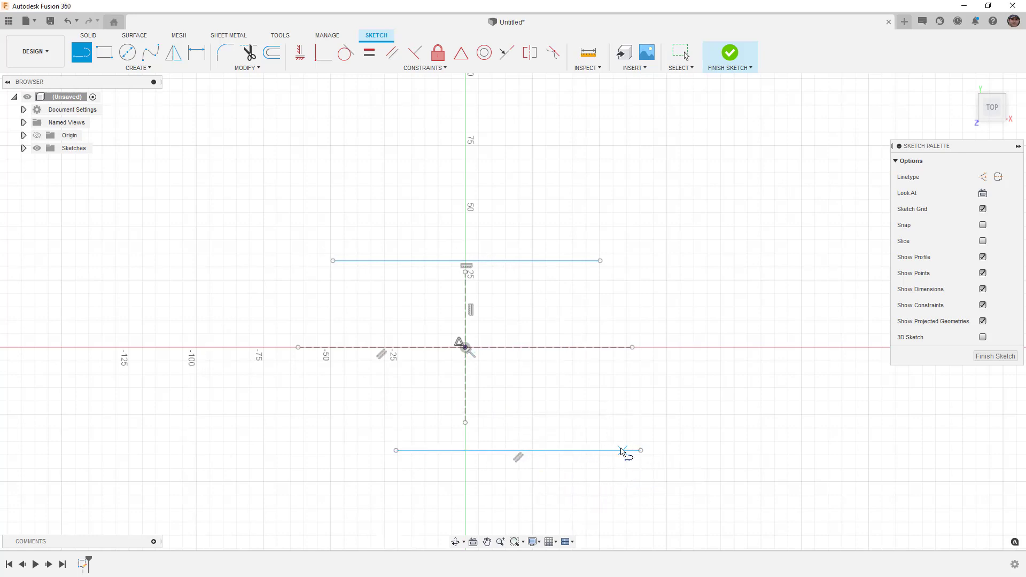
Centre both lines on the construction line's ends and make them equal length.
click(461, 53)
click(504, 261)
click(466, 272)
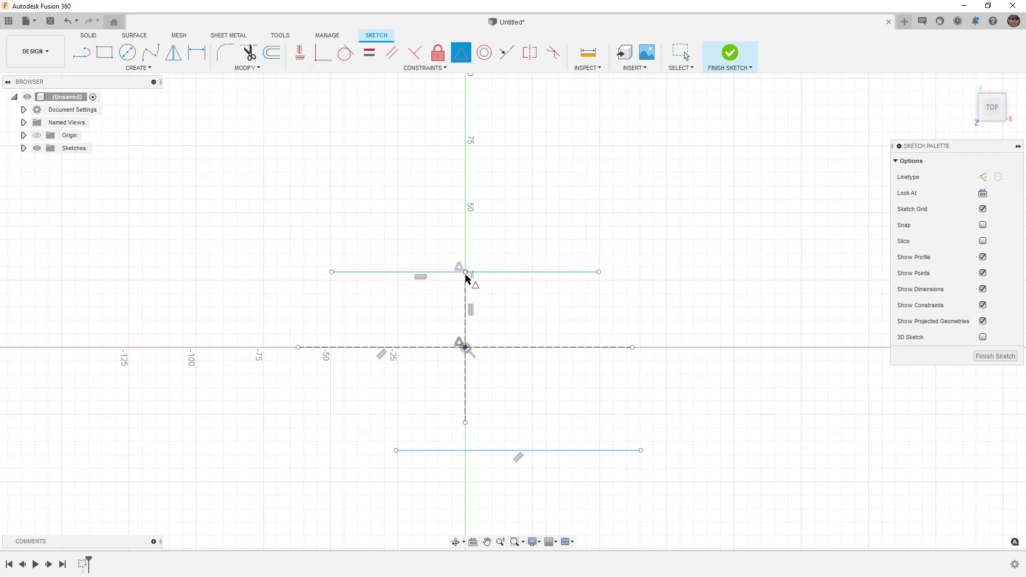
click(505, 450)
click(466, 423)
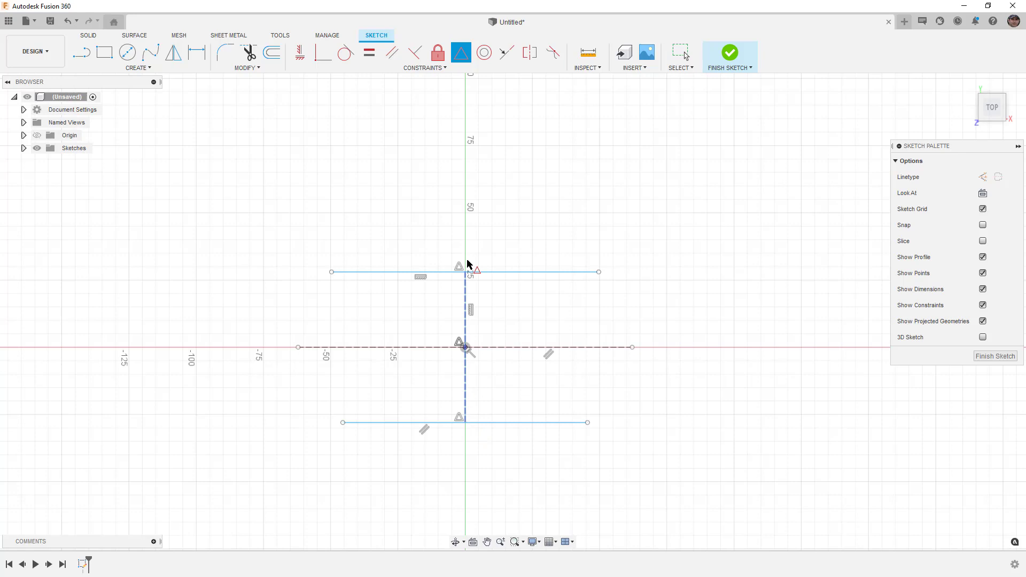
click(369, 53)
click(484, 272)
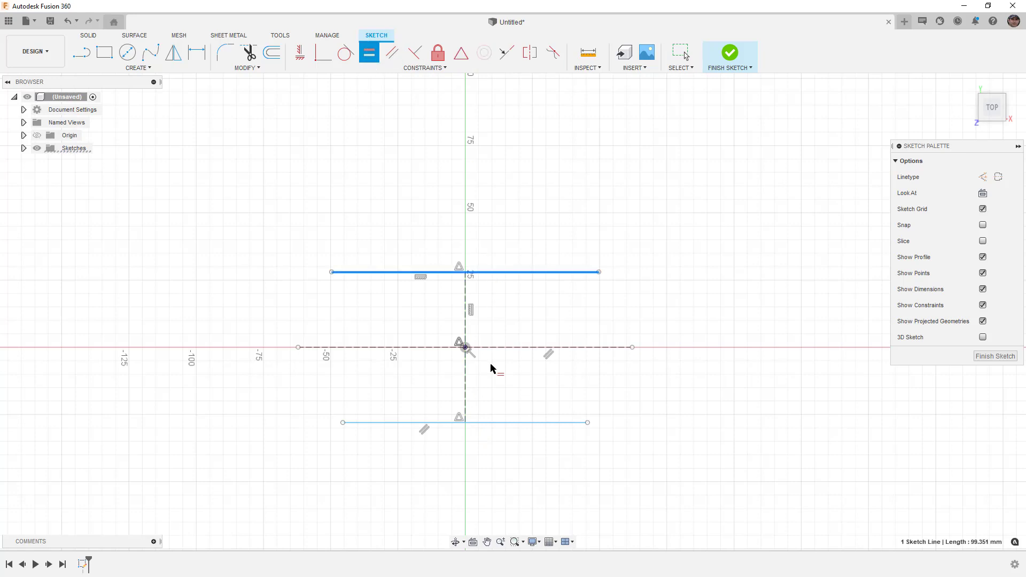
click(490, 424)
Dimension the top line to 150 mm.
key(d)
click(434, 272)
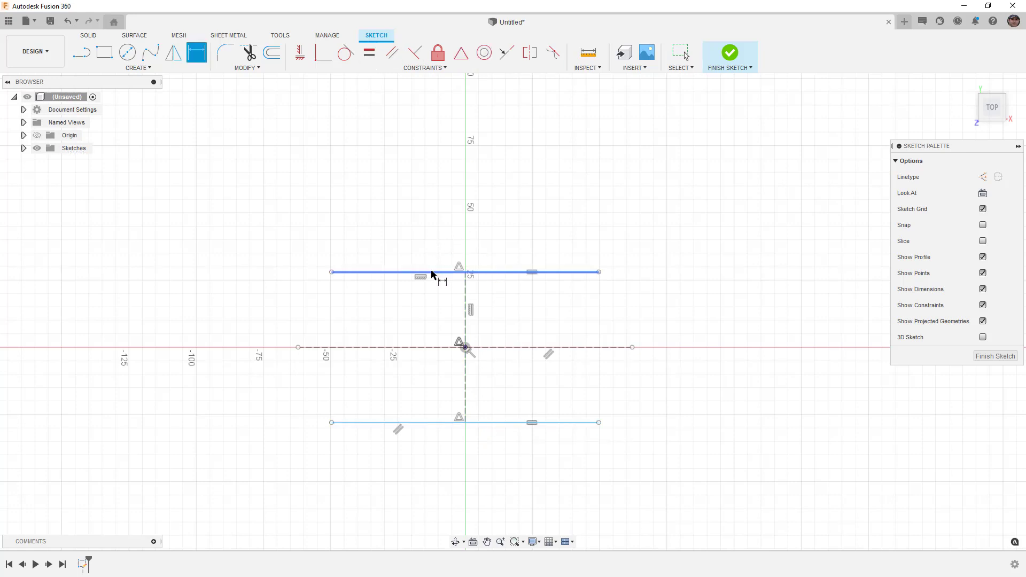
click(431, 216)
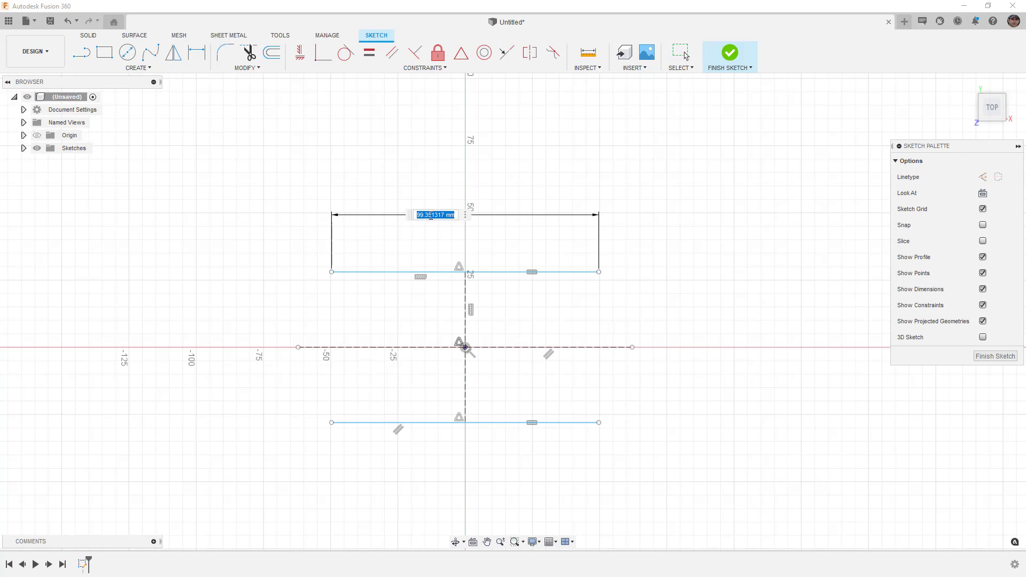
text(150)
key(Return)
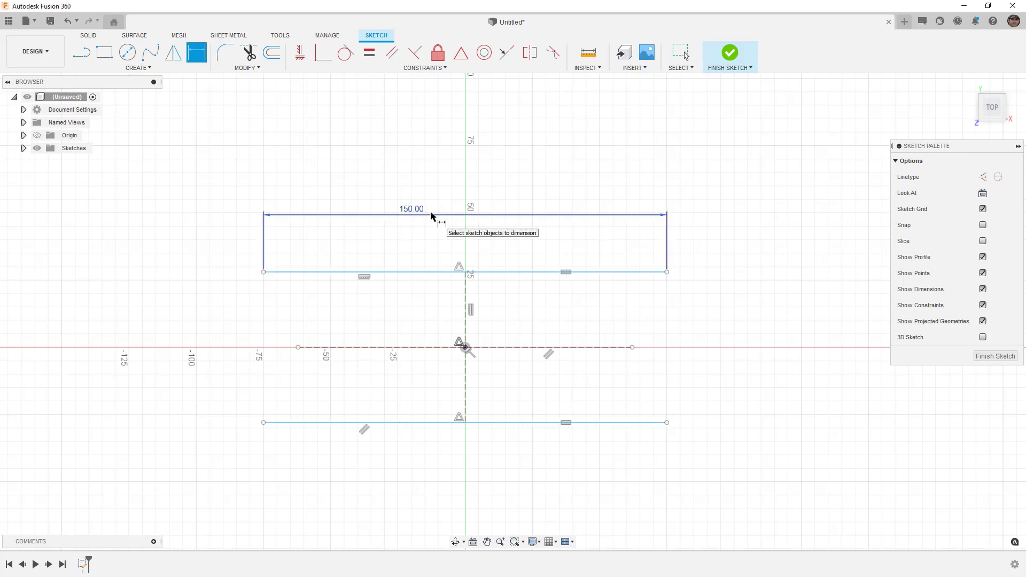
Draw outward-bulging three-point arcs joining the left and right line ends.
click(170, 69)
mouse_move(144, 115)
click(198, 115)
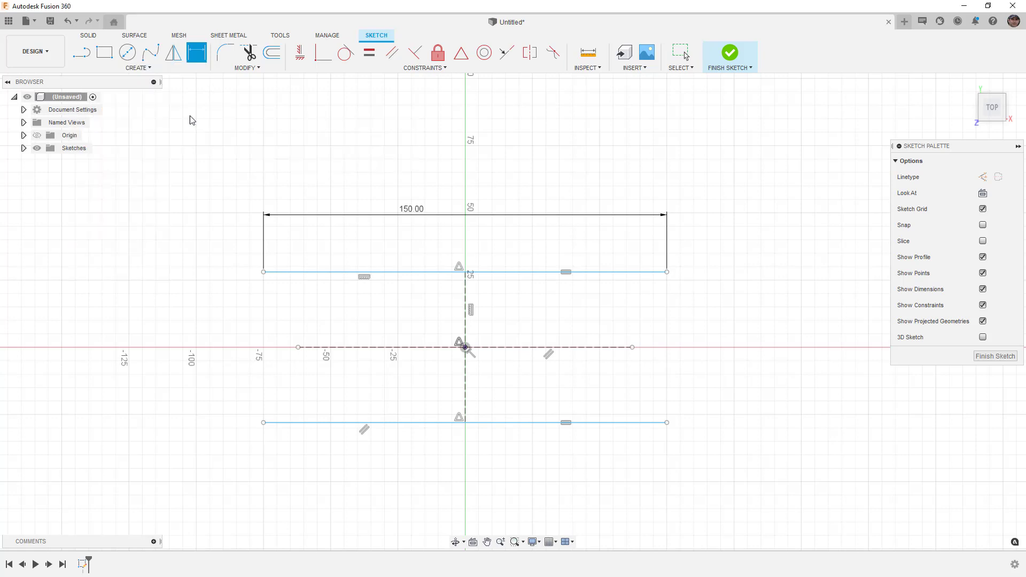
click(263, 272)
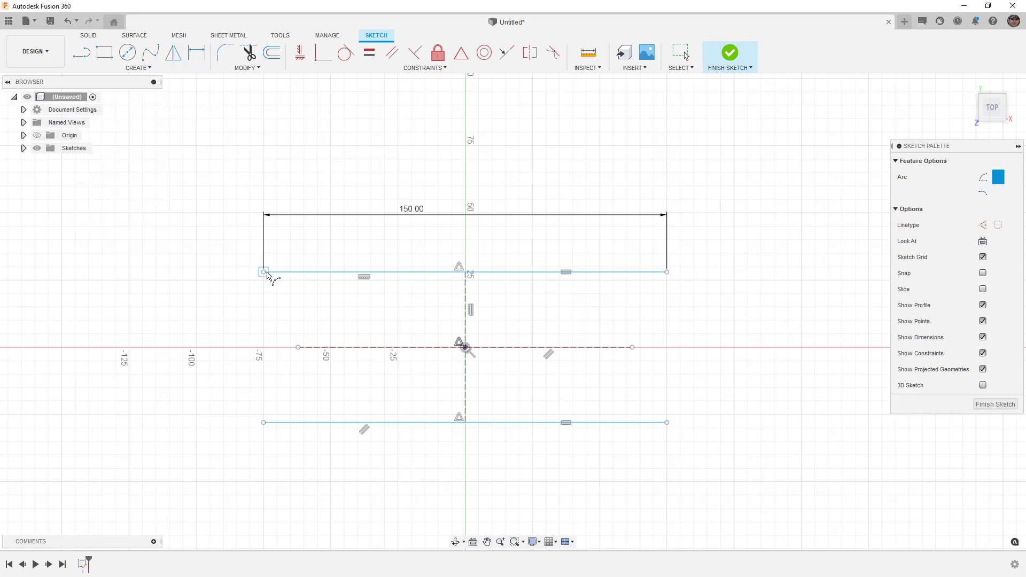
click(264, 423)
click(203, 390)
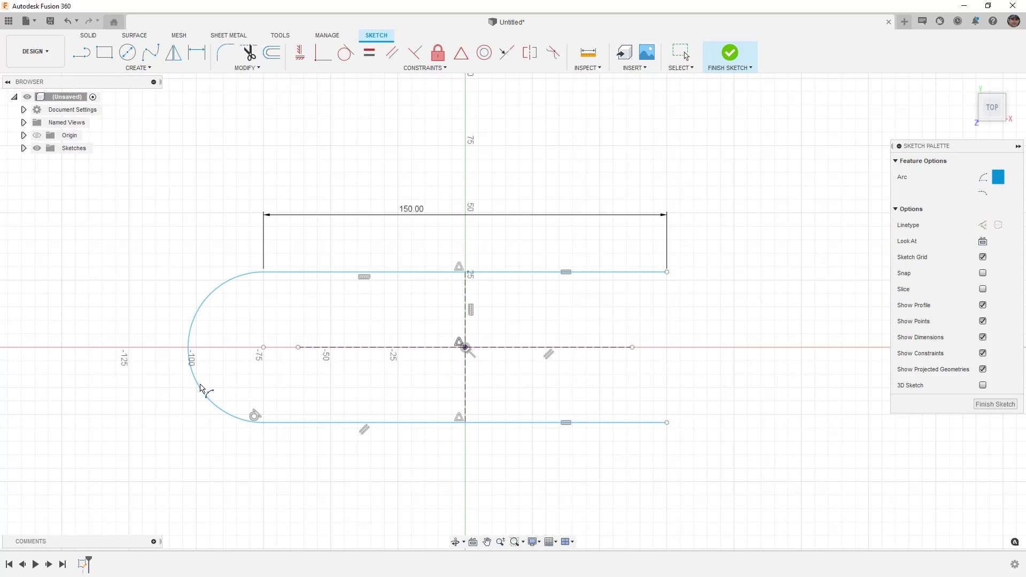
click(667, 272)
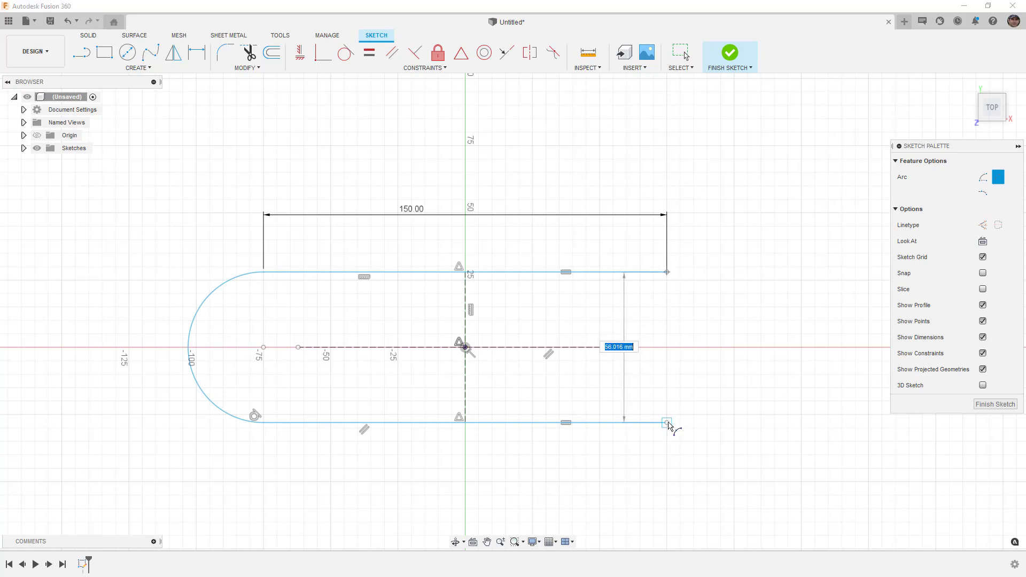
click(667, 423)
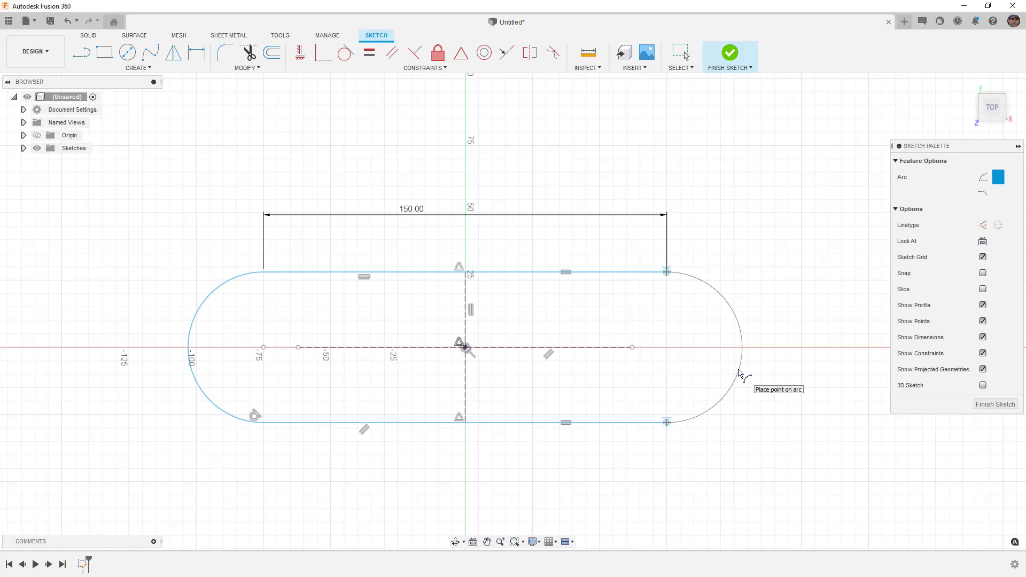
click(739, 373)
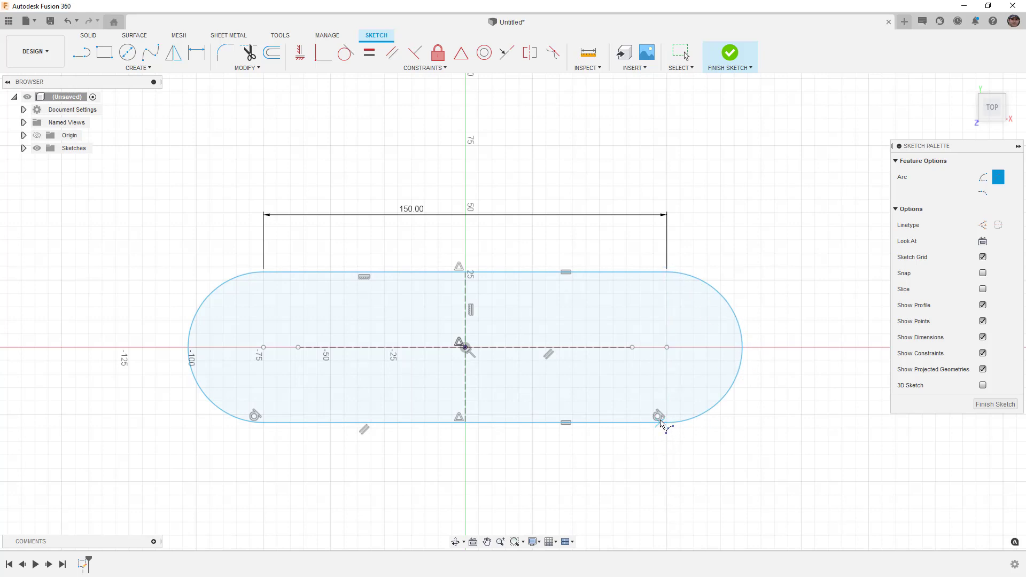
Make the top line tangent to the right arc.
click(345, 53)
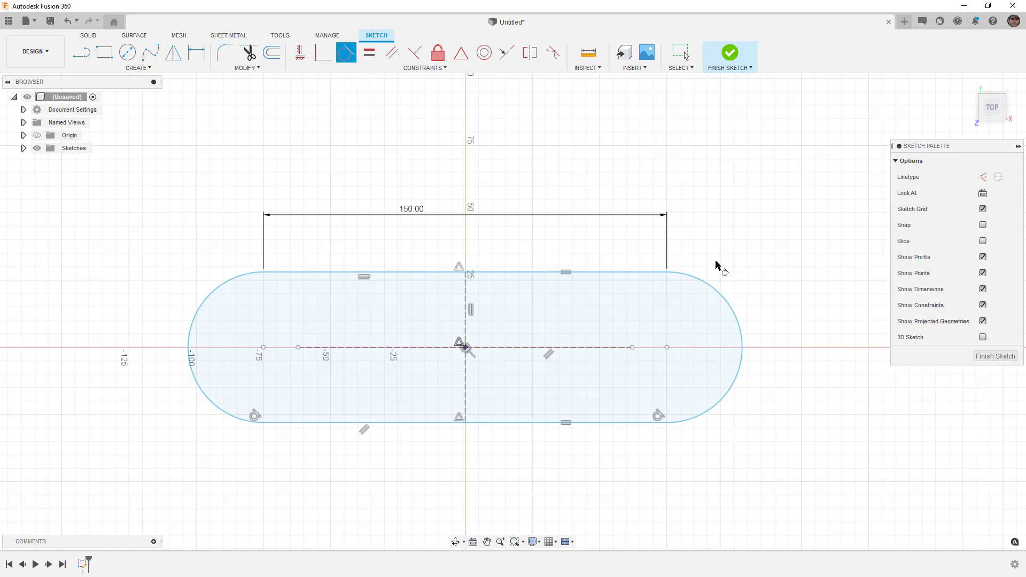
click(708, 285)
click(654, 276)
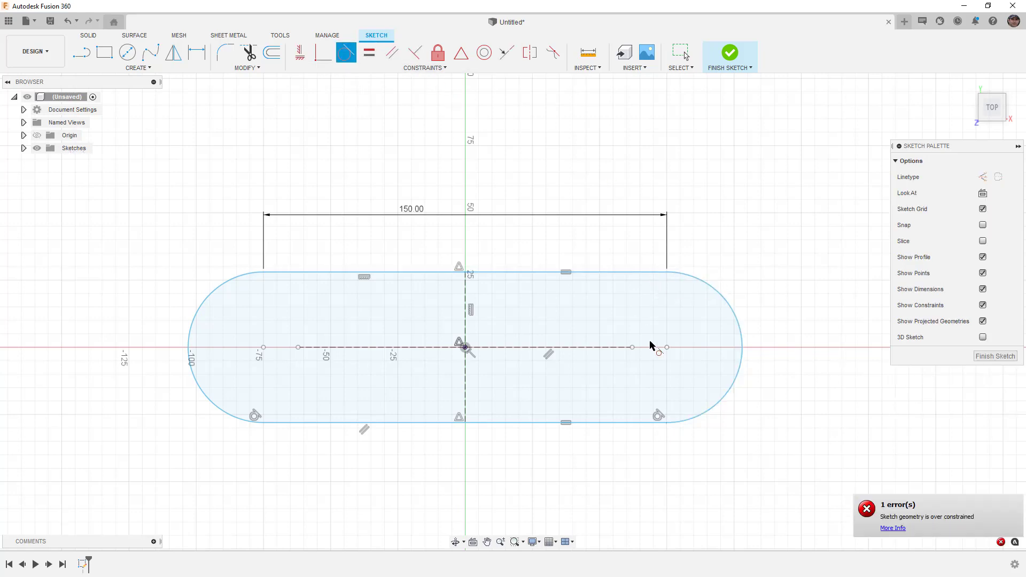
key(Escape)
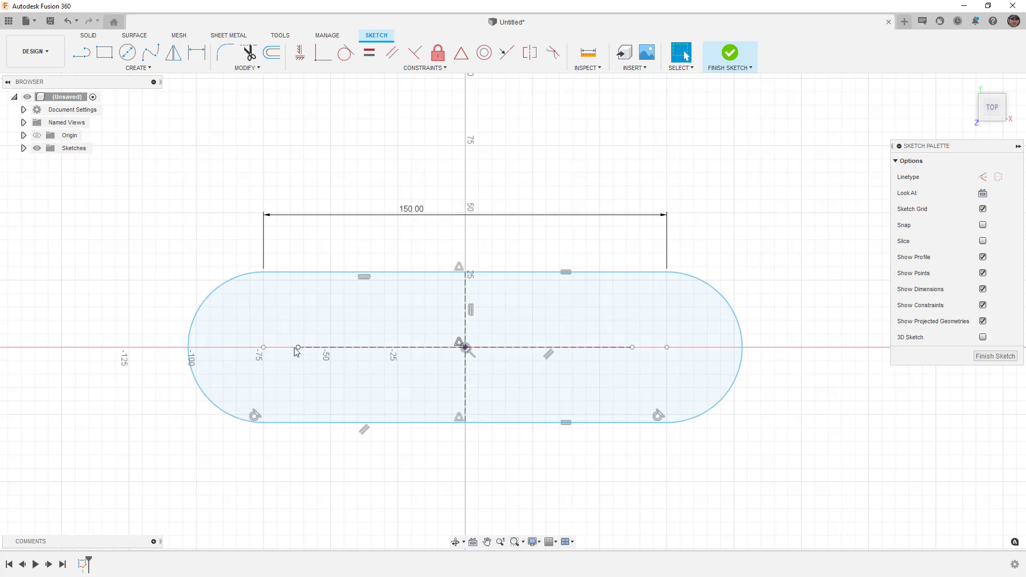
Resize the slot by dragging its centre line ends.
drag(297, 349, 190, 352)
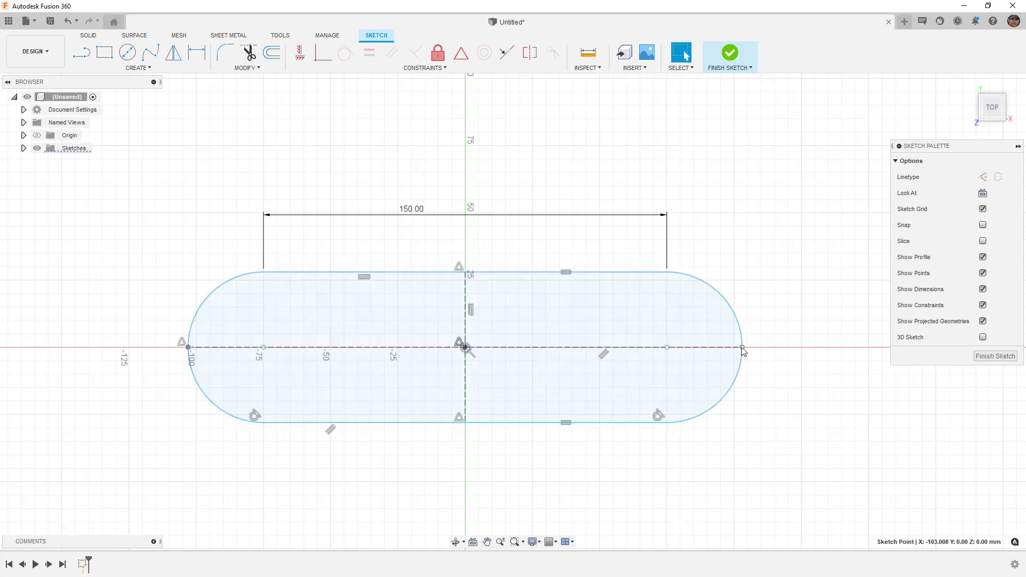
drag(743, 350, 767, 351)
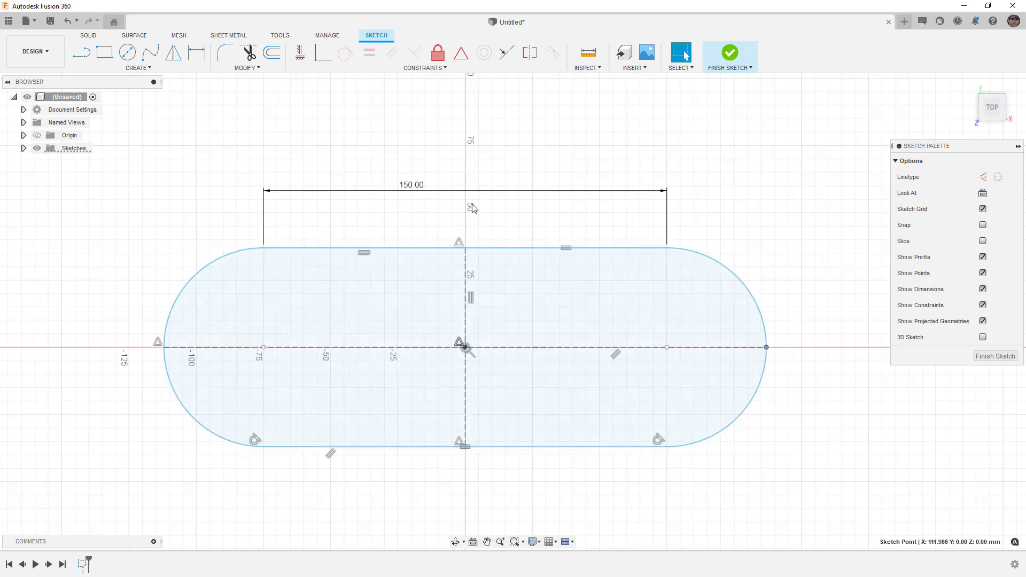
click(366, 214)
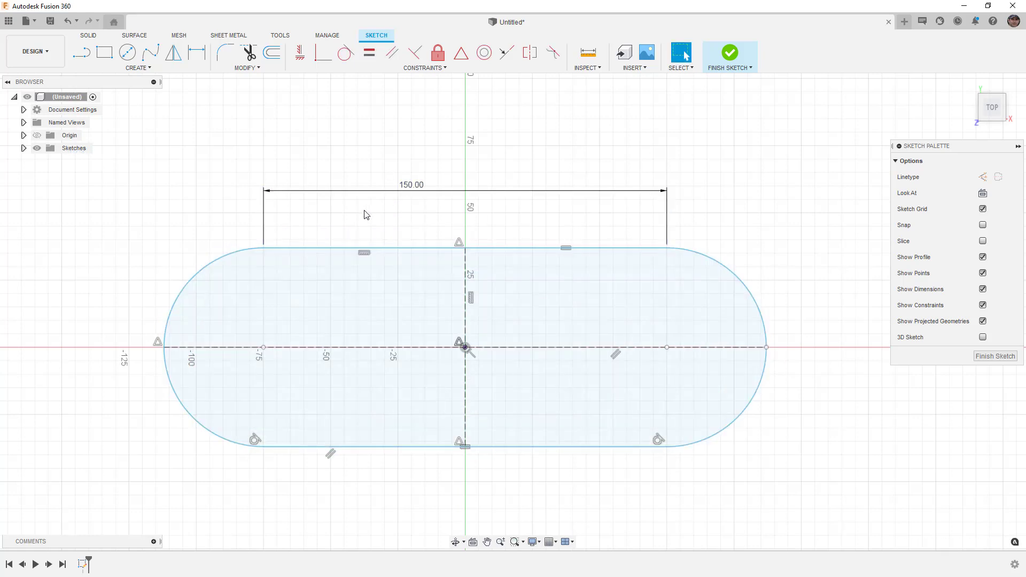
Dimension the left end arc to a 35 mm radius.
click(196, 51)
click(201, 266)
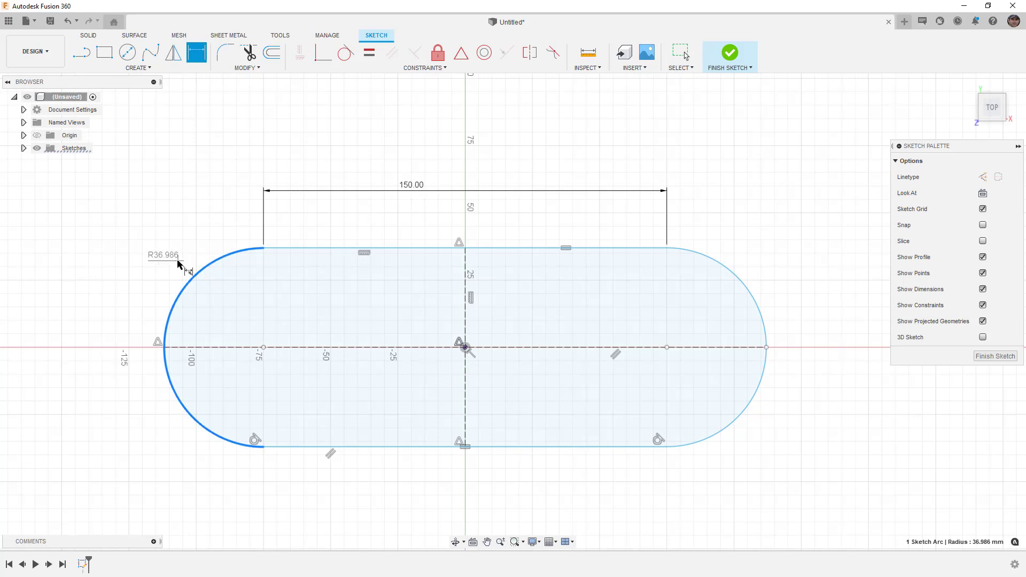
click(174, 262)
text(35)
key(Return)
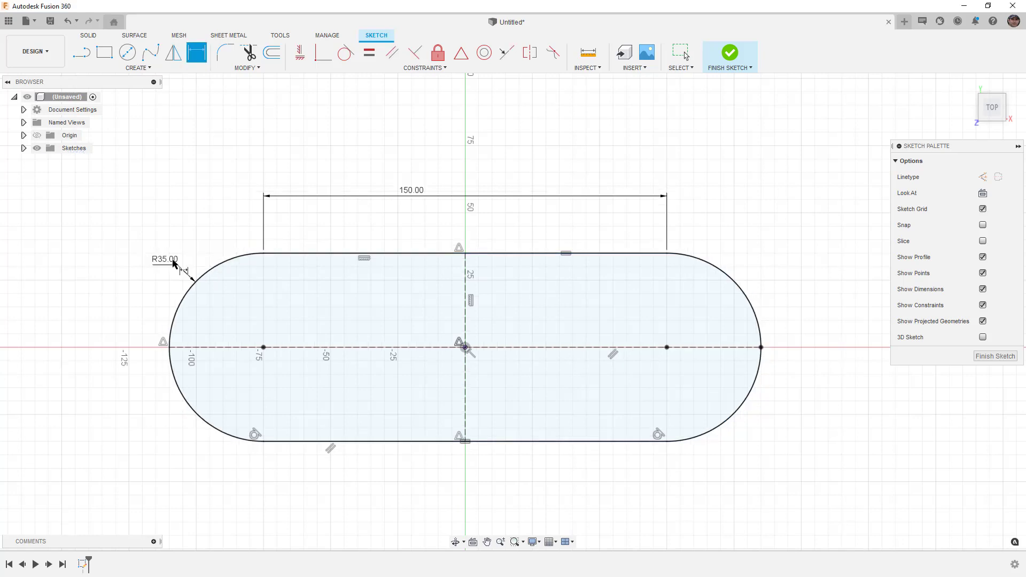
Finish the slot sketch.
click(718, 62)
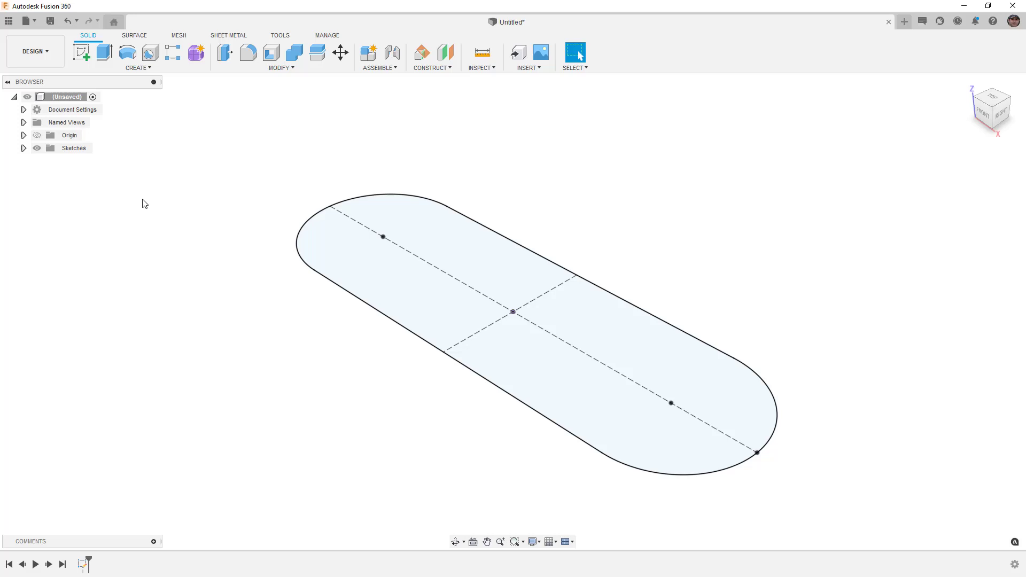
Surface-extrude the slot profile 50 mm downward with a 5° taper angle.
click(138, 36)
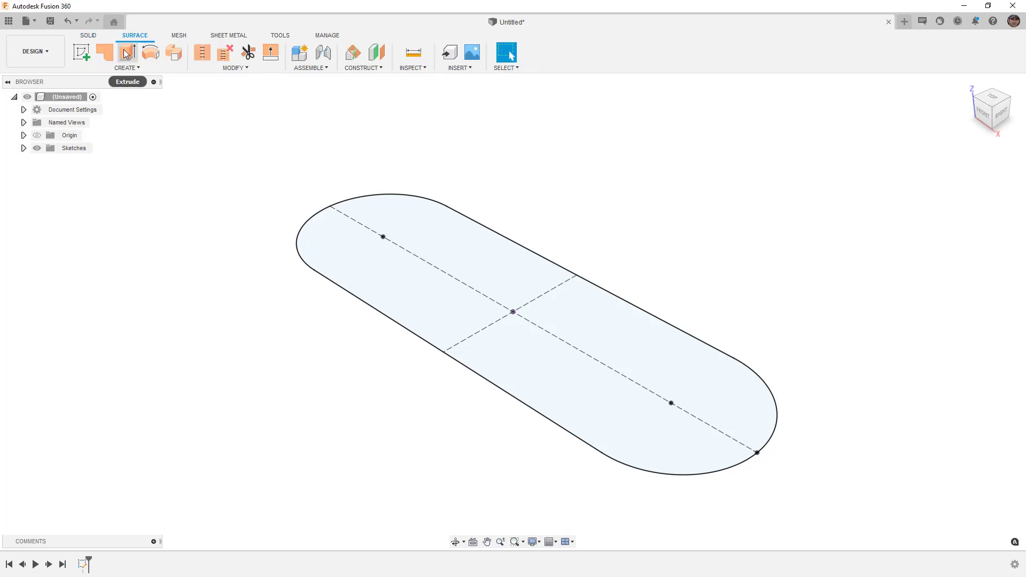
click(126, 54)
click(364, 202)
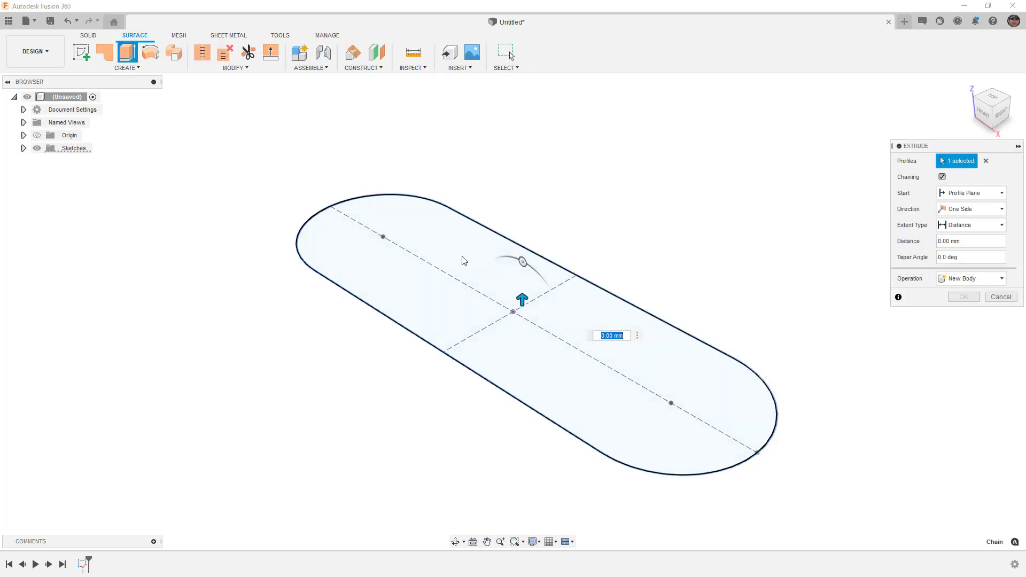
drag(523, 301, 522, 435)
scroll(498, 325, down, 3)
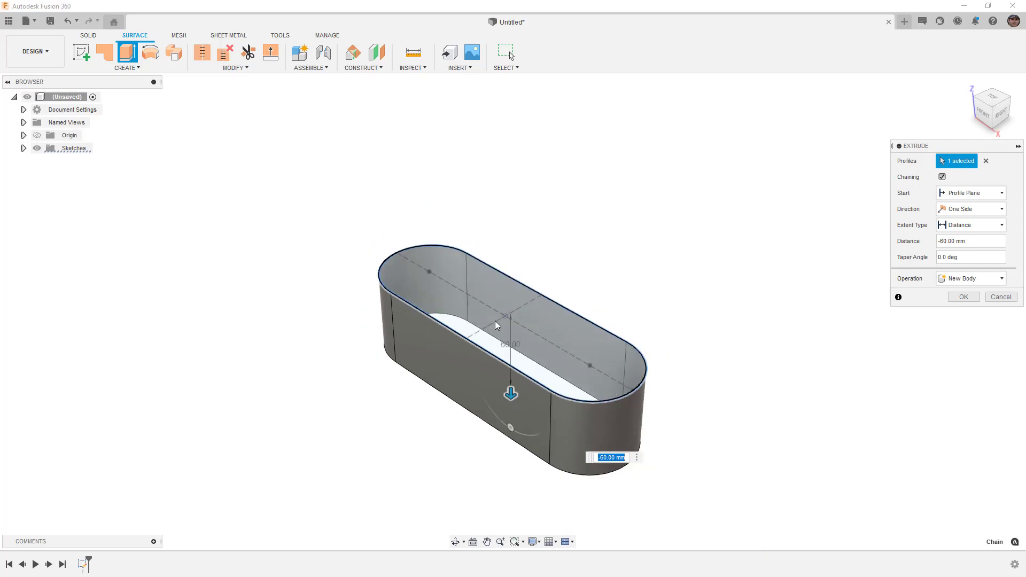
drag(510, 394, 508, 384)
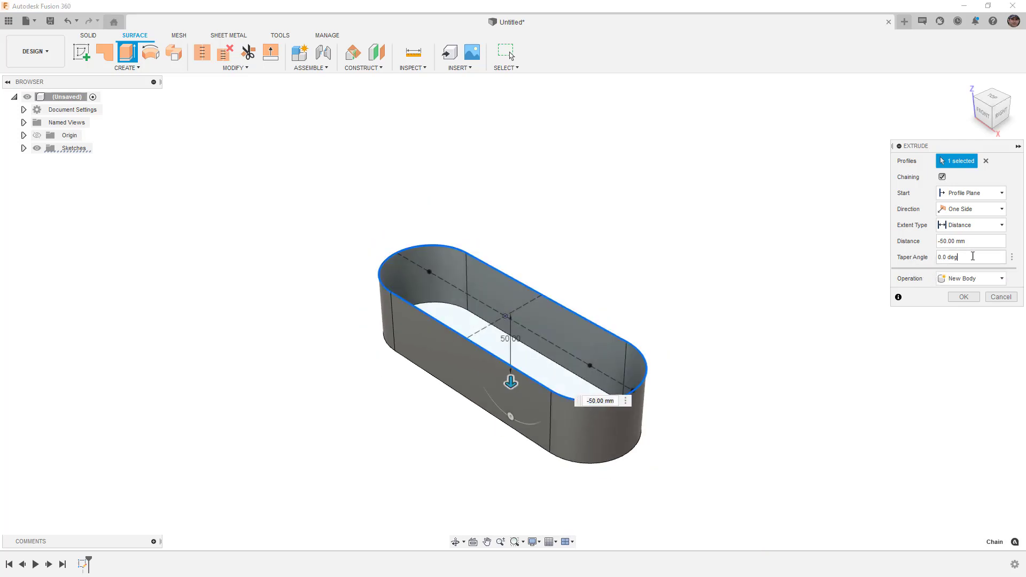
drag(974, 257, 931, 262)
text(5)
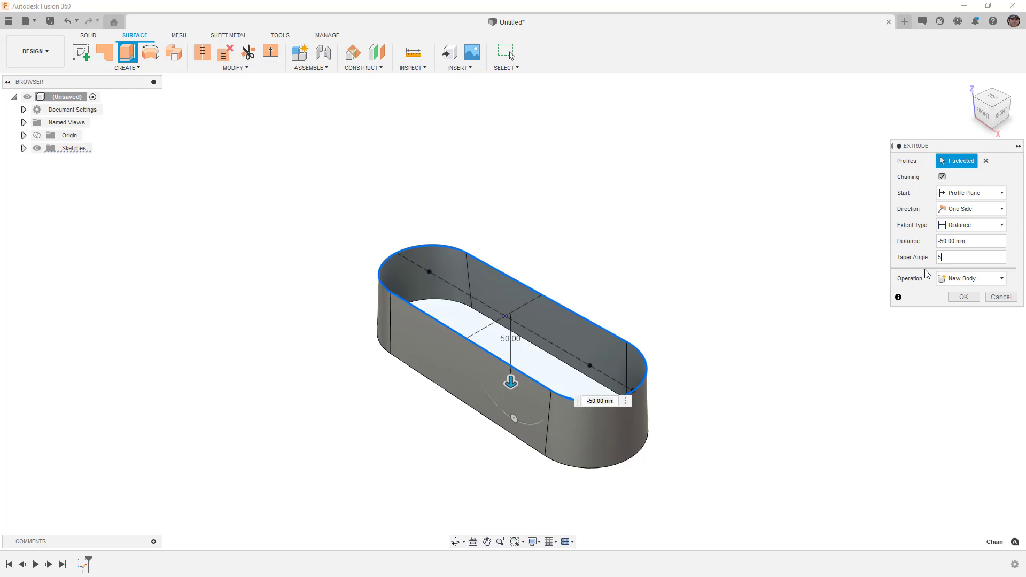
click(964, 297)
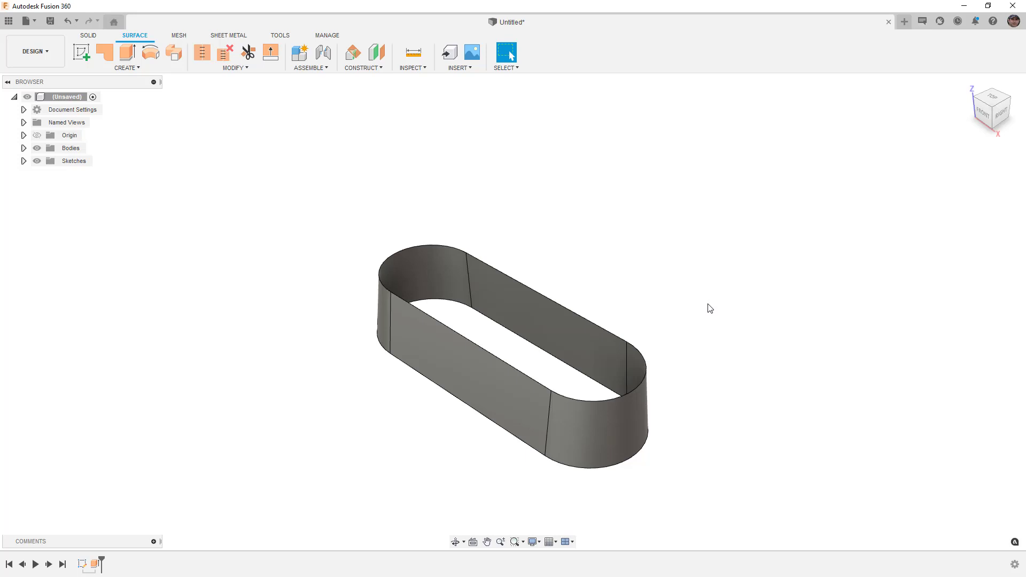
Orbit the view and select Body1 in the expanded Bodies folder.
shift+middle_drag(678, 319, 658, 316)
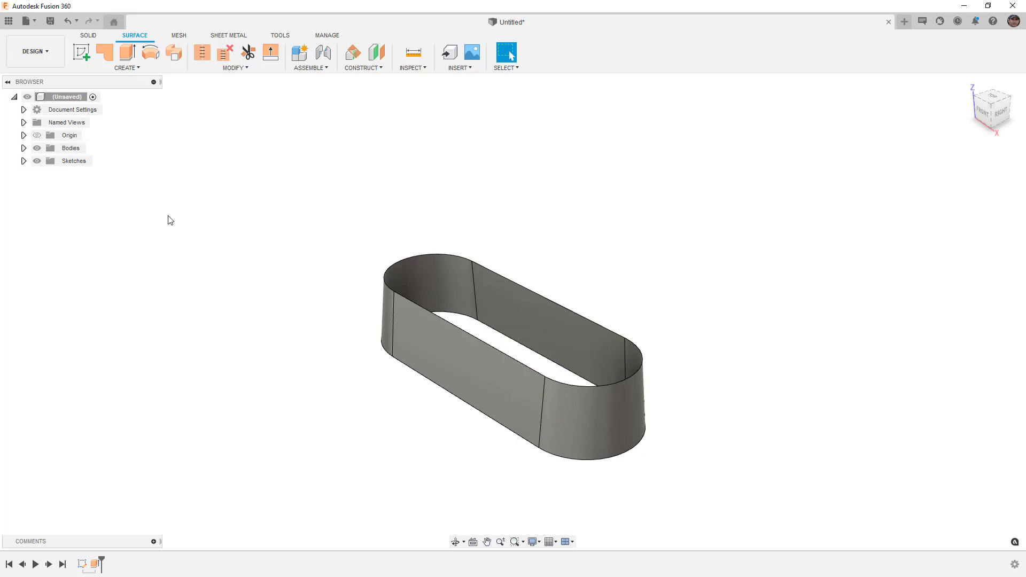
click(23, 149)
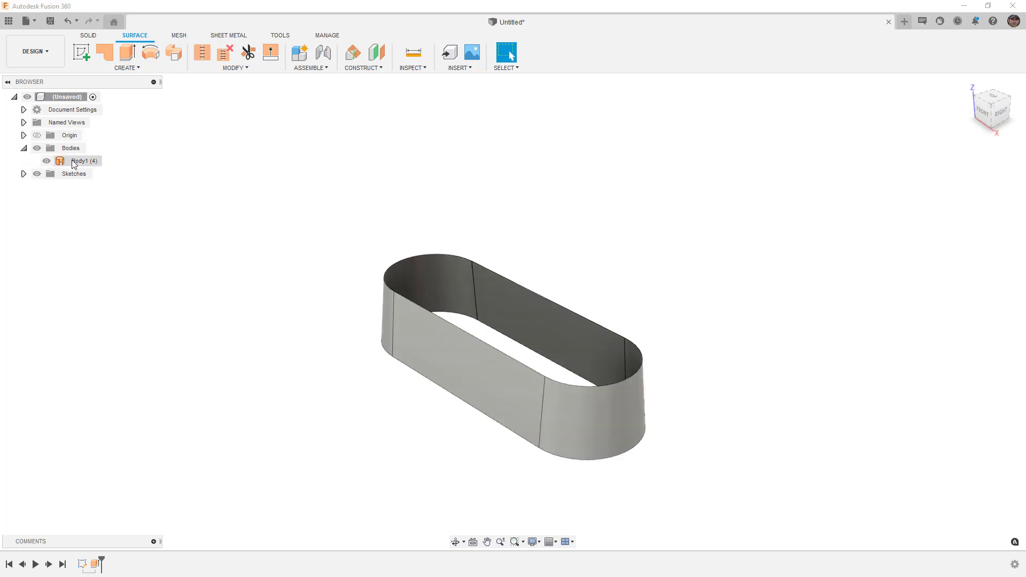
click(74, 162)
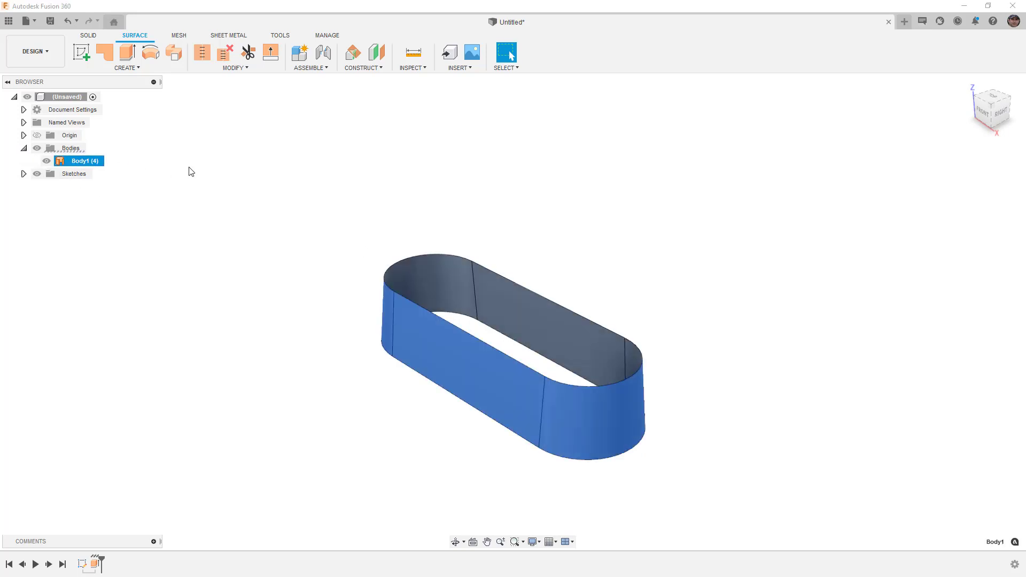
Copy and paste Body1, placing the copy 160 mm along Y.
right_click(74, 163)
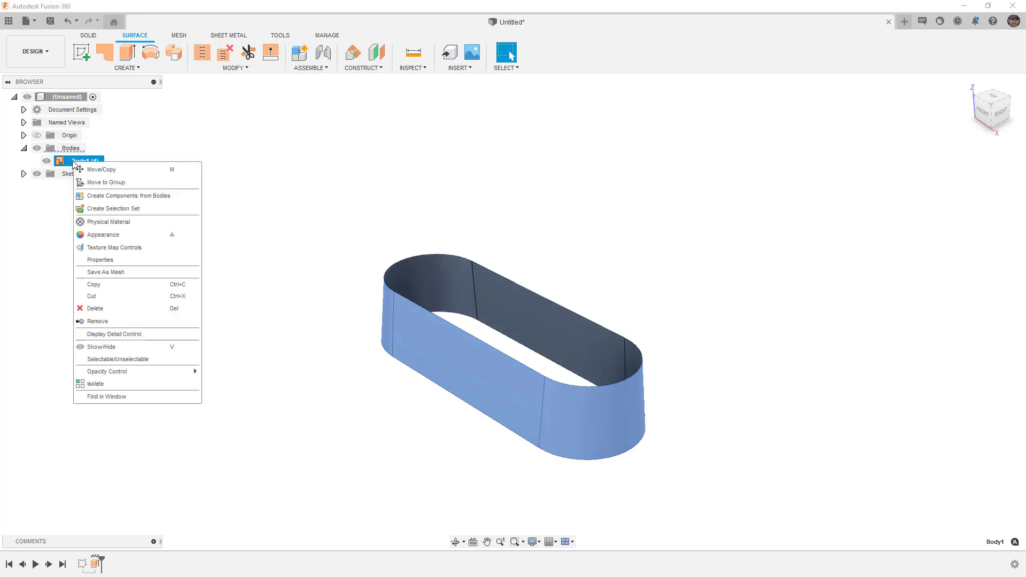
click(112, 286)
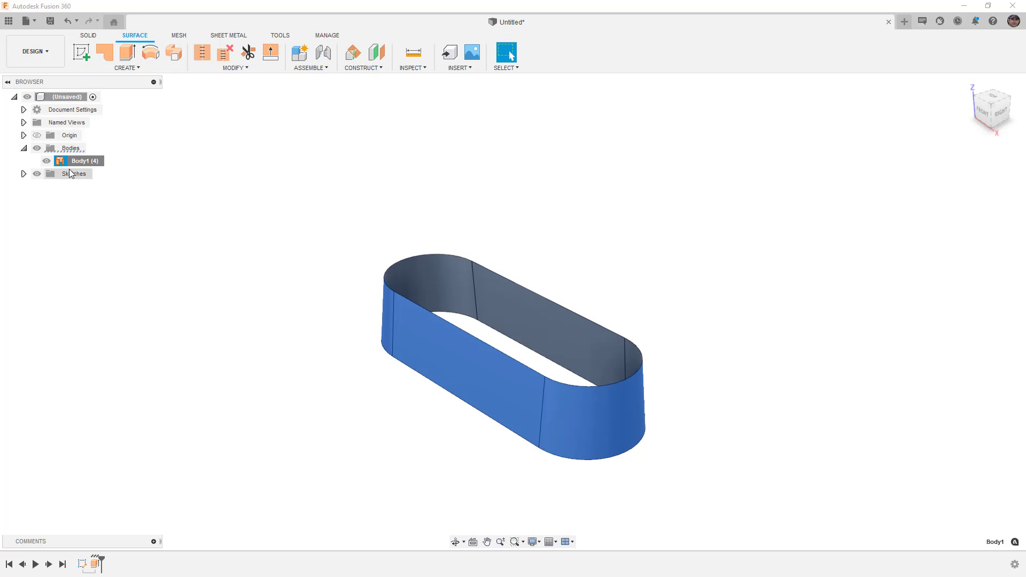
right_click(72, 194)
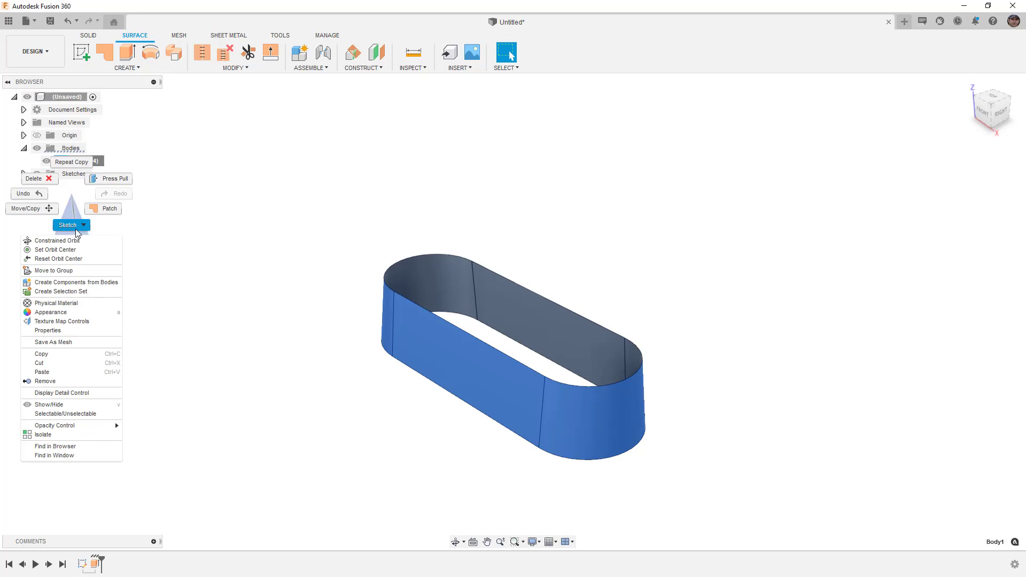
click(64, 372)
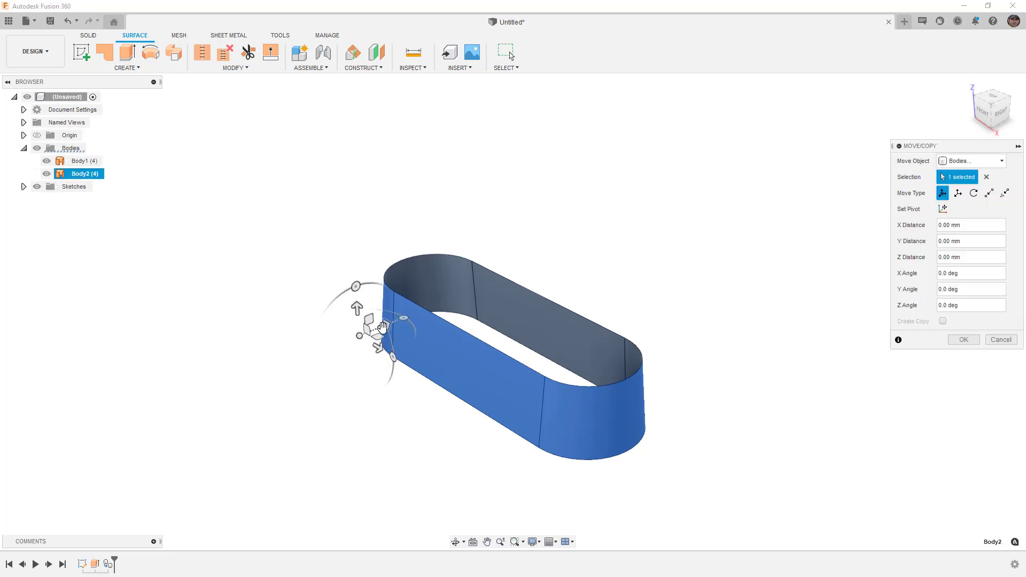
drag(382, 327, 546, 280)
middle_drag(537, 383, 406, 321)
click(964, 340)
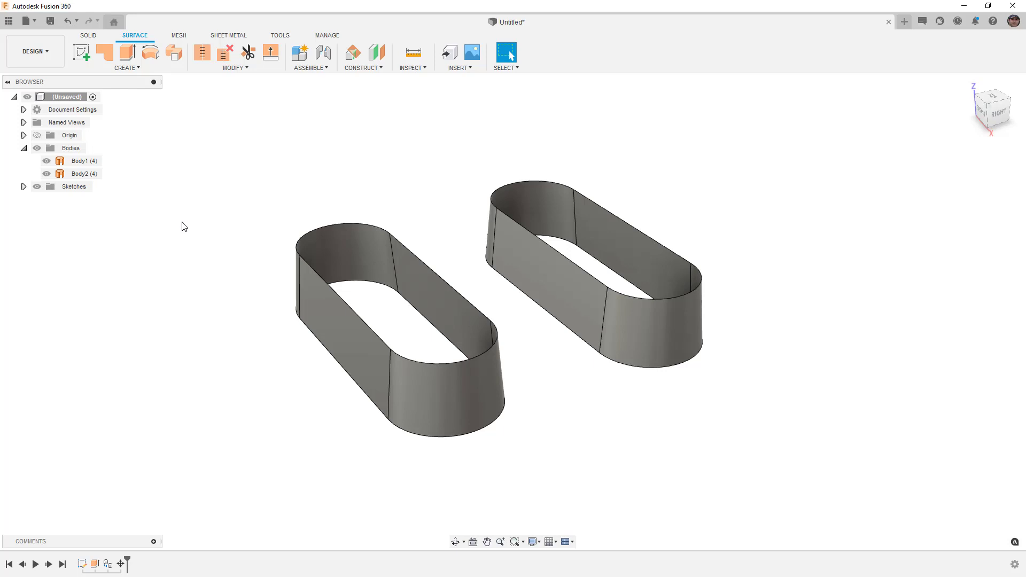
Tessellate Body1 into a mesh with Create Quads enabled.
click(180, 36)
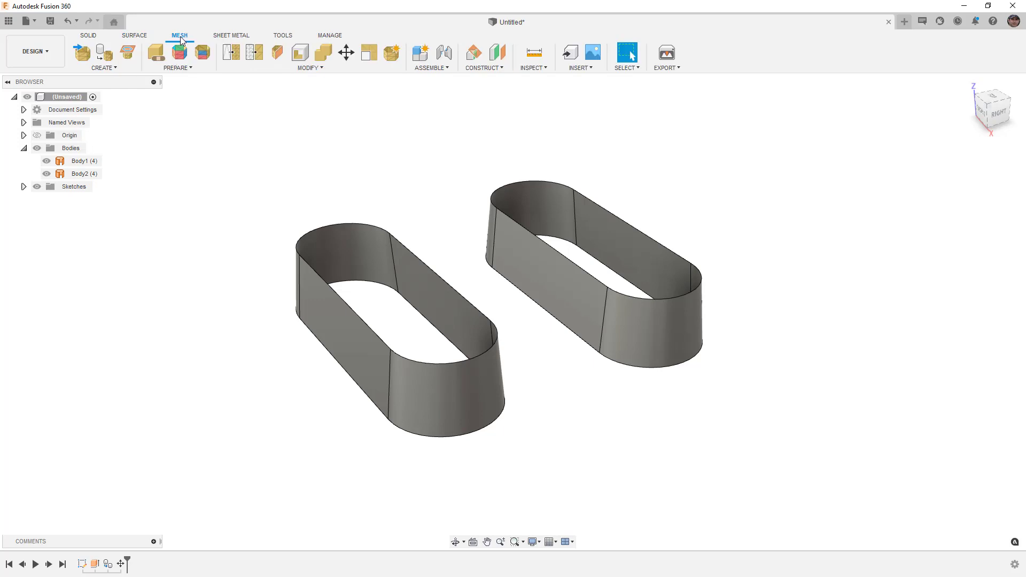
click(113, 58)
click(85, 162)
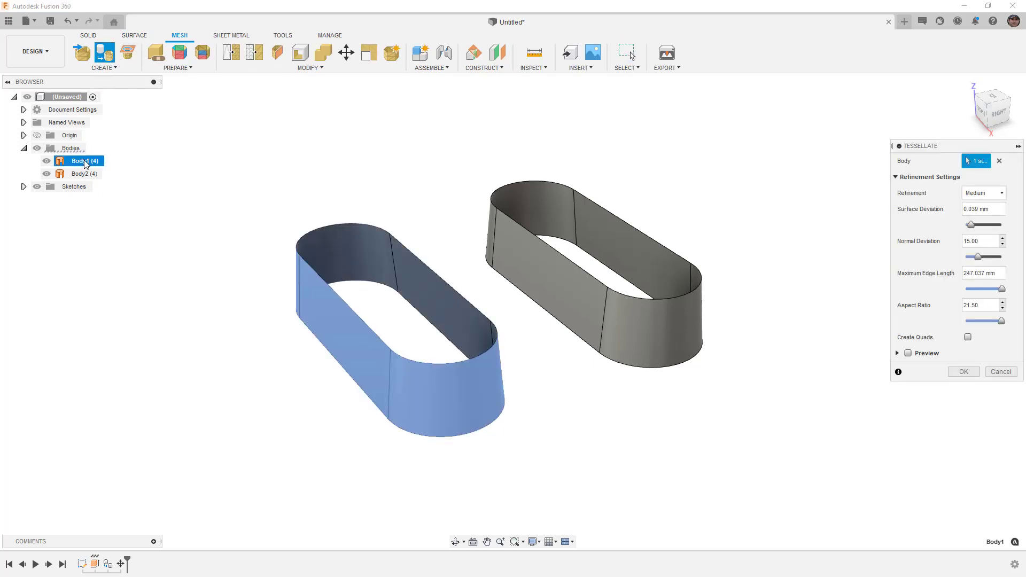
click(968, 337)
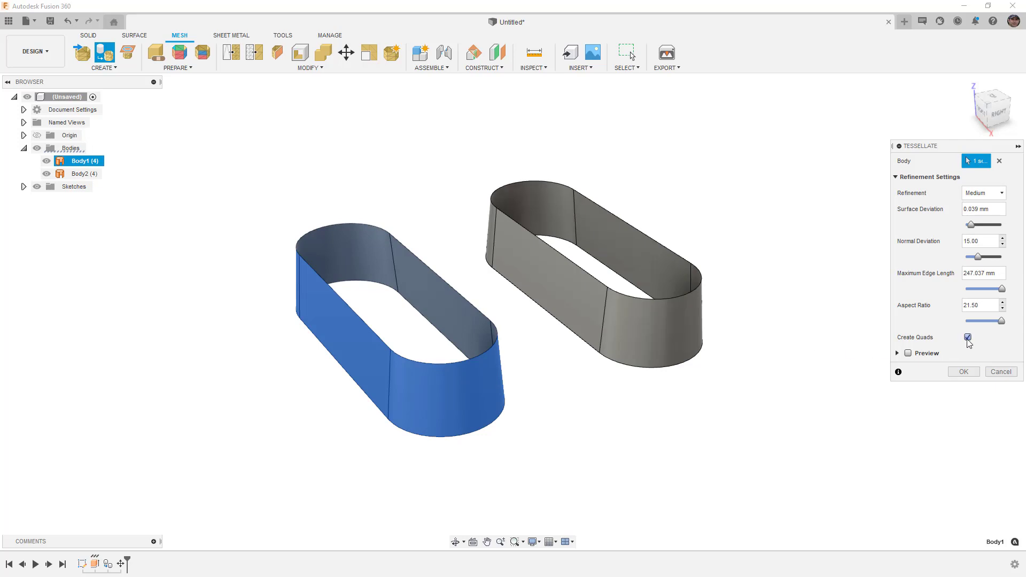
click(909, 354)
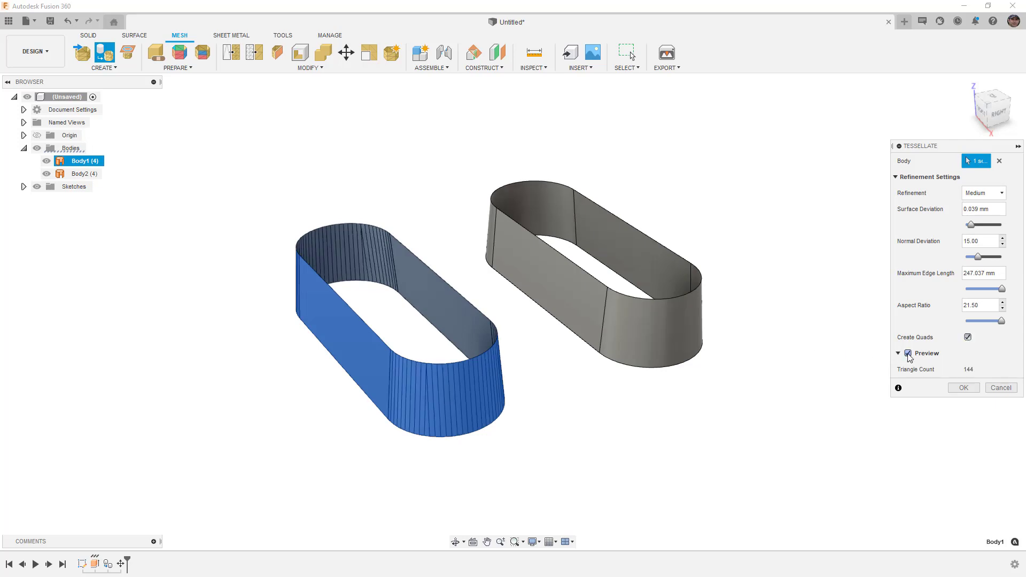
click(968, 337)
click(968, 337)
click(965, 389)
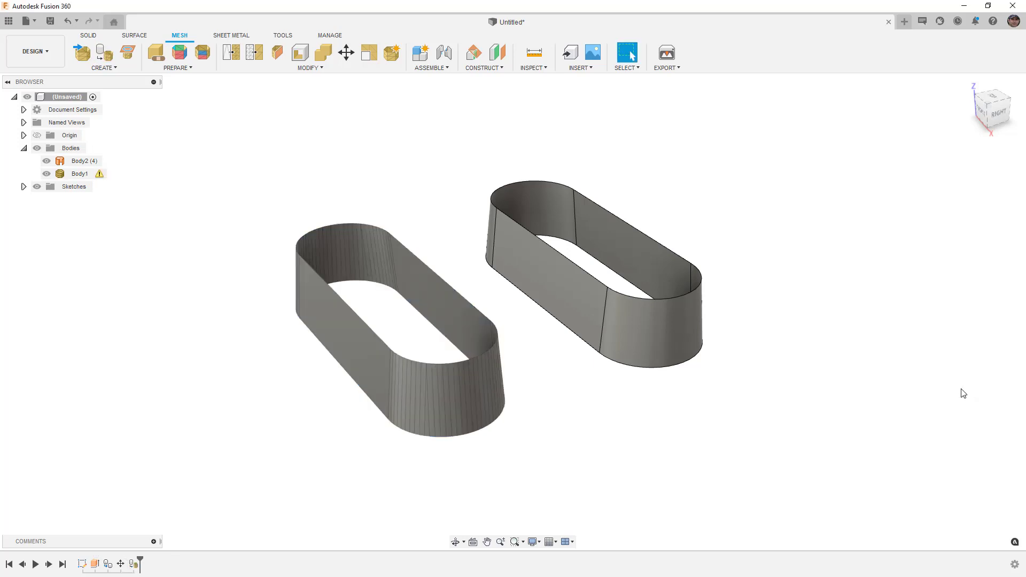
Select the Body1 mesh, Body2 and Sketch1 in the browser to compare them.
click(101, 175)
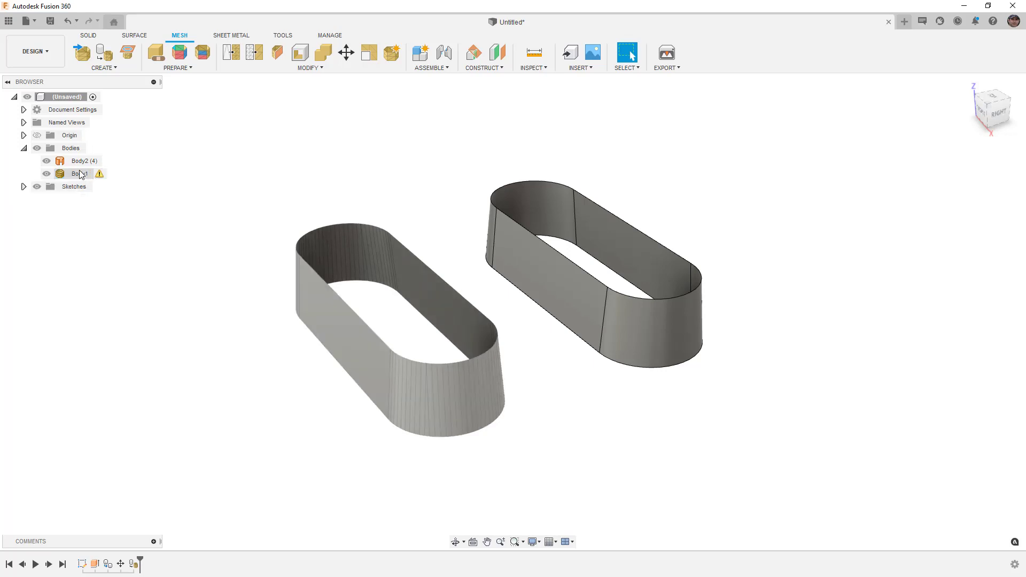
click(79, 165)
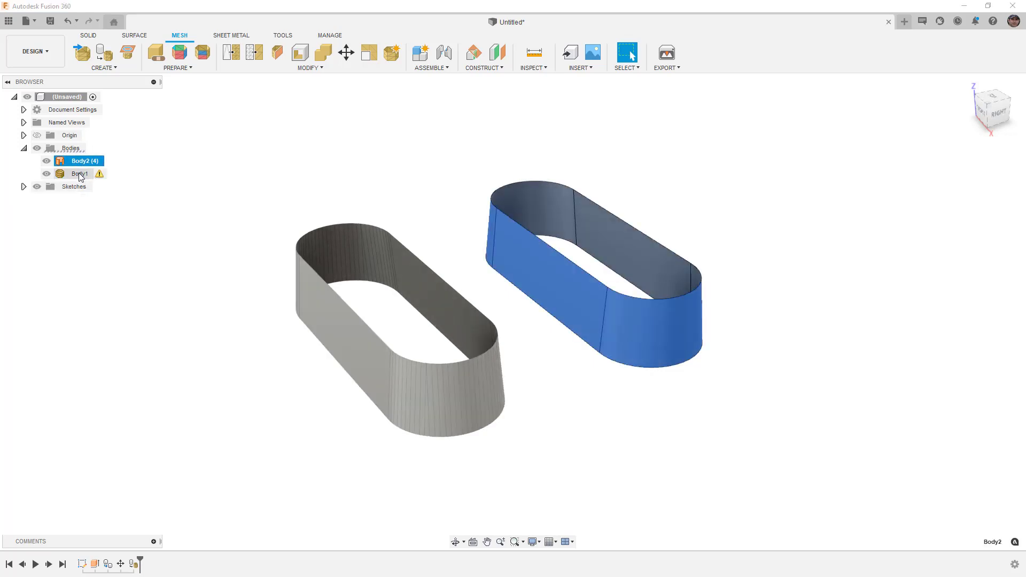
click(80, 174)
click(24, 186)
click(79, 202)
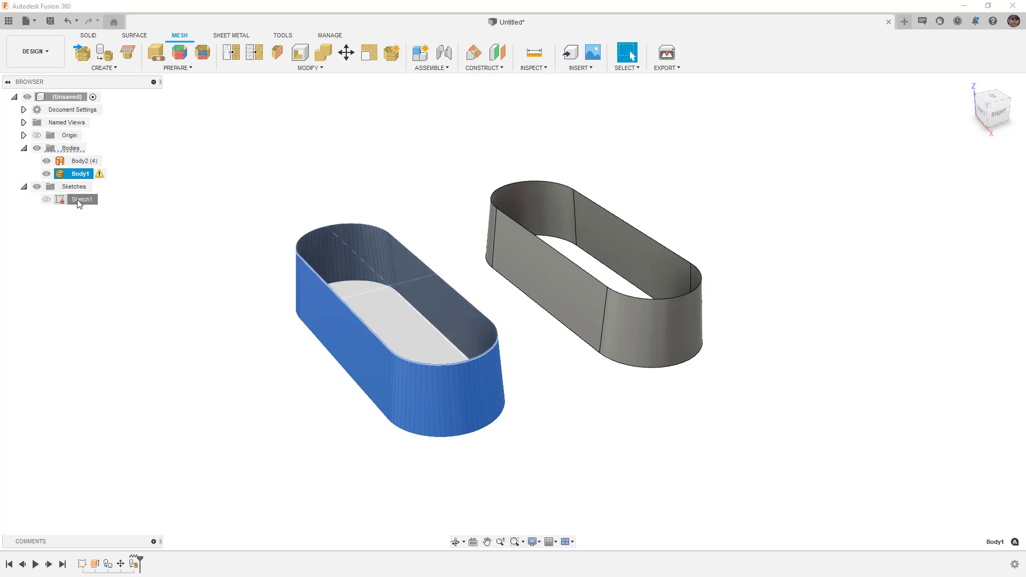
click(81, 174)
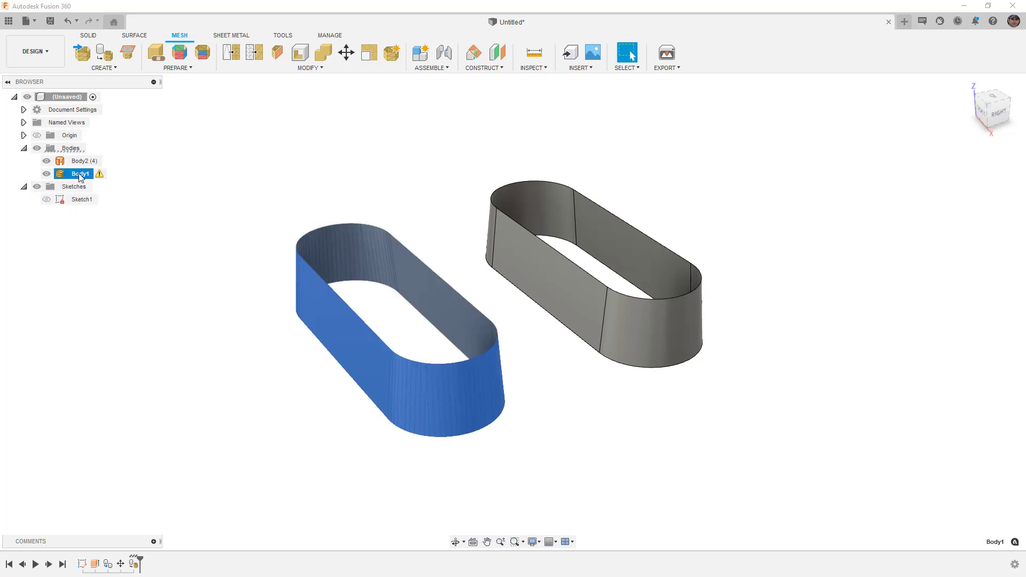
Move the Body1 mesh -100 mm along Y.
click(346, 52)
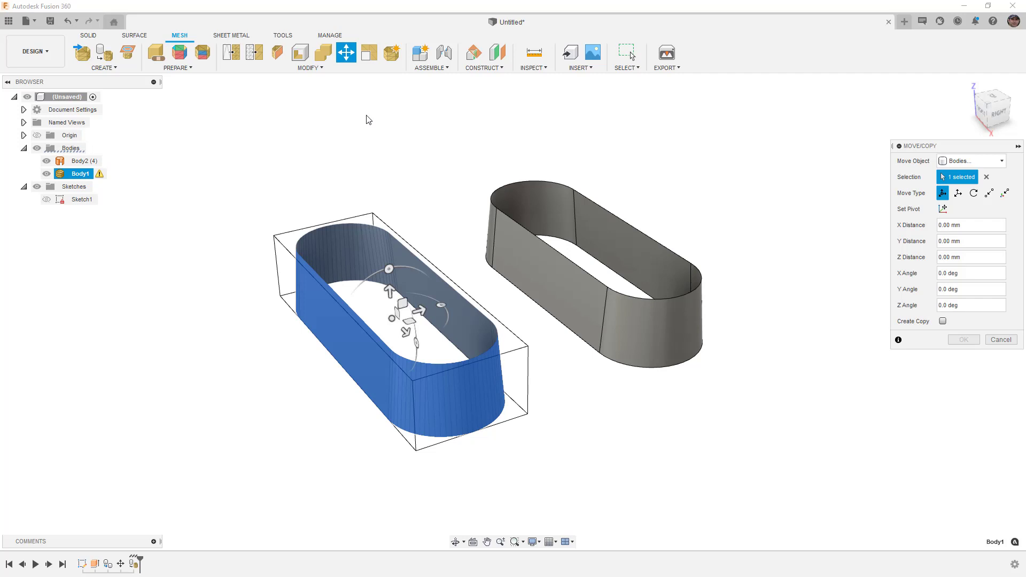
drag(417, 310, 248, 331)
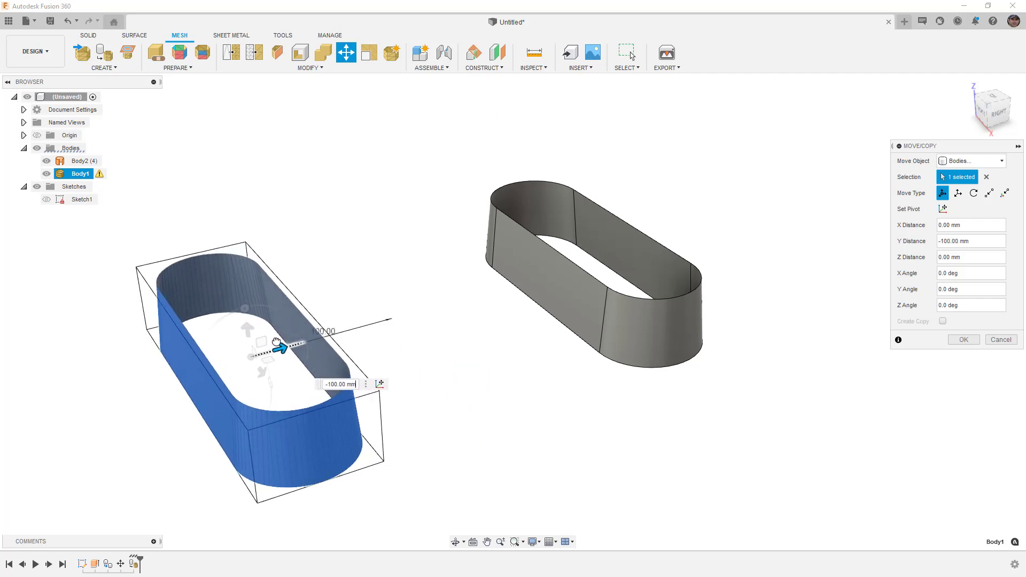
click(964, 340)
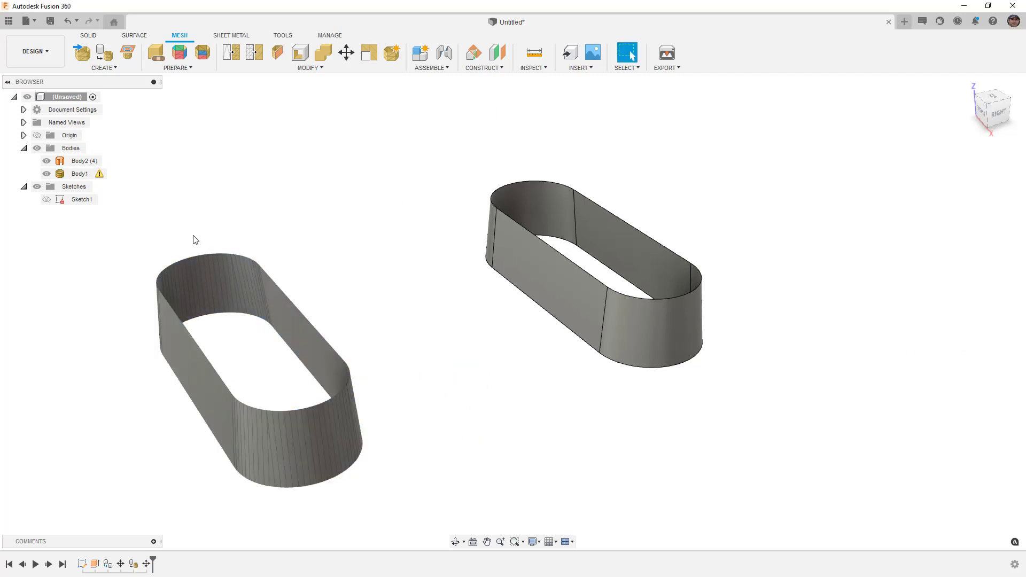
Show Sketch1 between the slot walls and orbit the view around the bodies.
click(47, 199)
scroll(465, 213, down, 3)
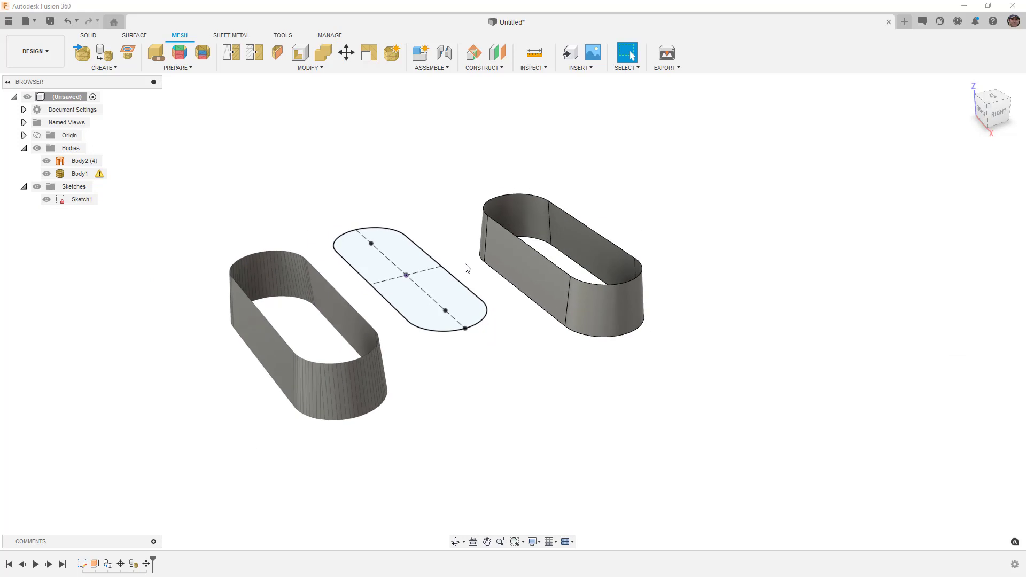
shift+middle_drag(469, 268, 488, 305)
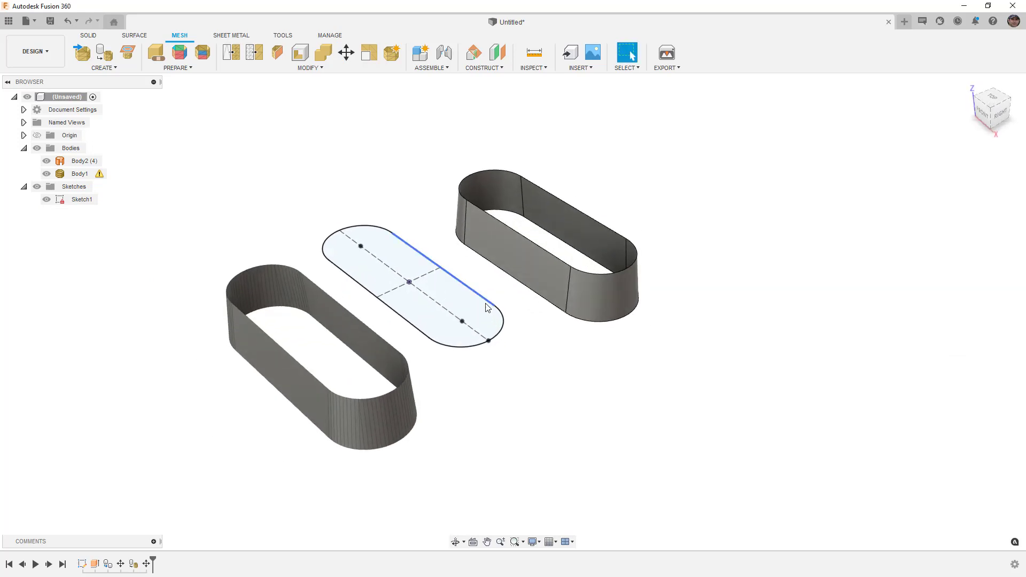
middle_drag(399, 213, 429, 214)
click(89, 36)
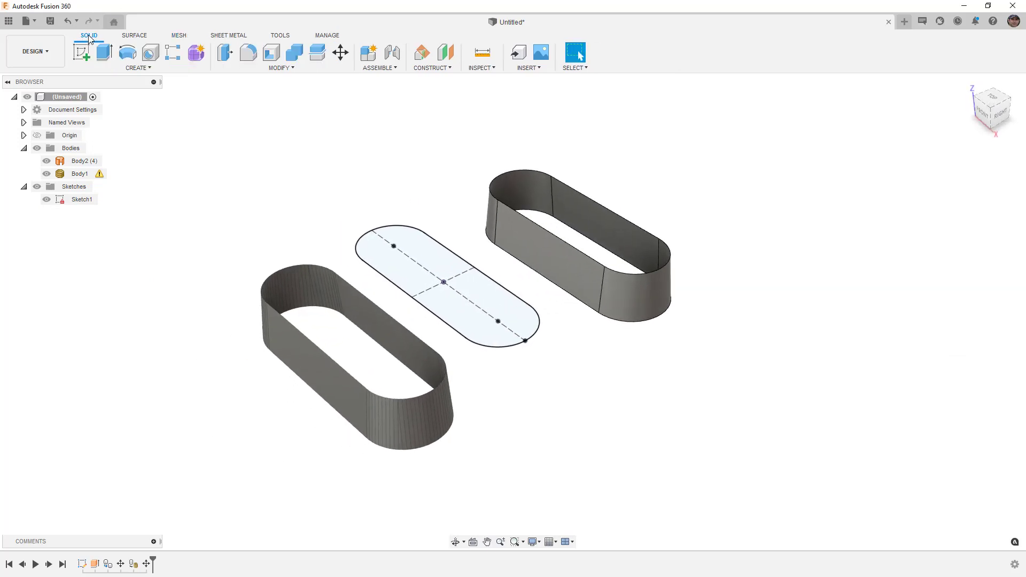
Start a T-spline form and place a 150 mm diameter cylinder on the ground plane.
click(195, 51)
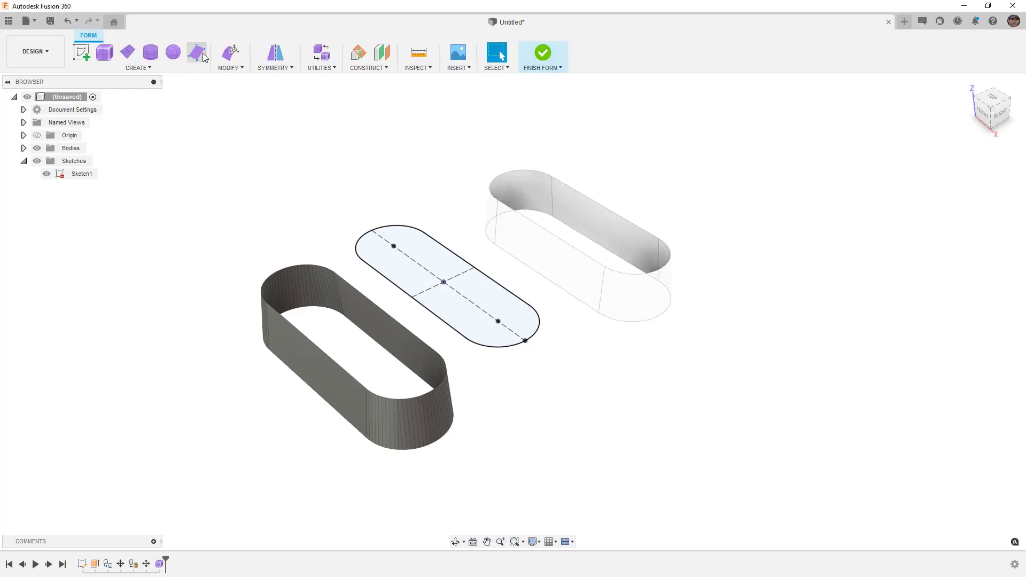
scroll(370, 214, down, 2)
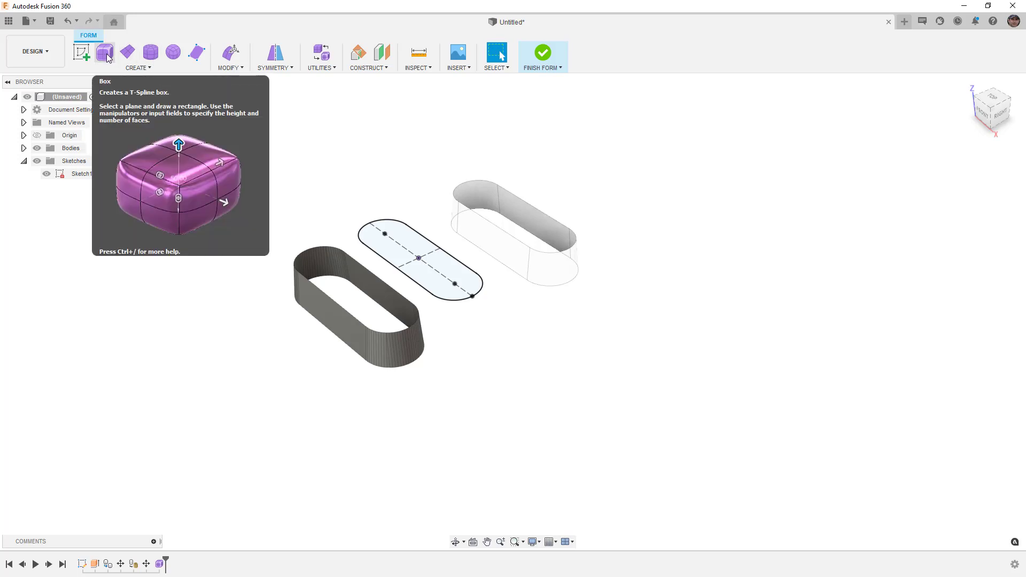
click(137, 69)
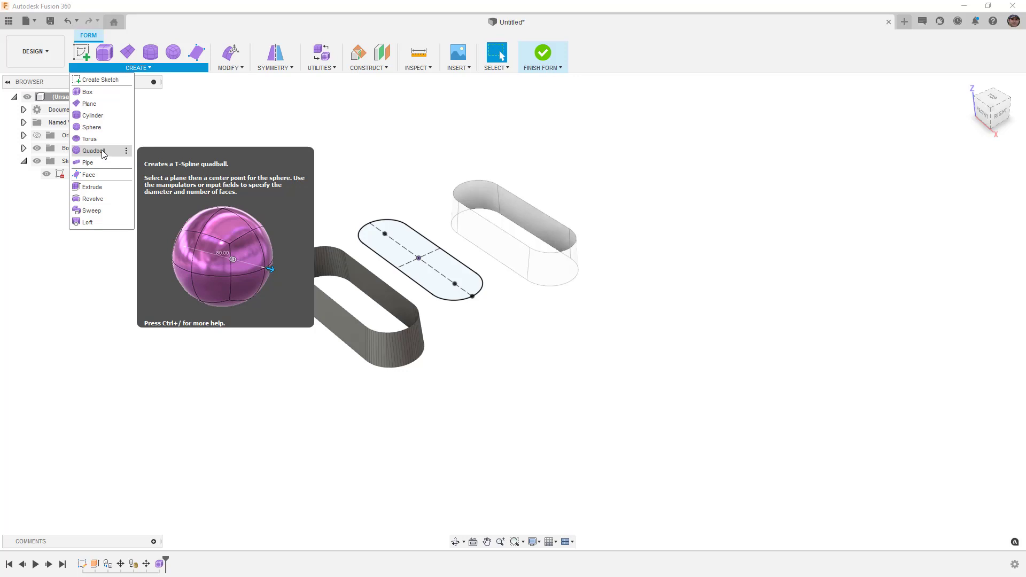
click(98, 117)
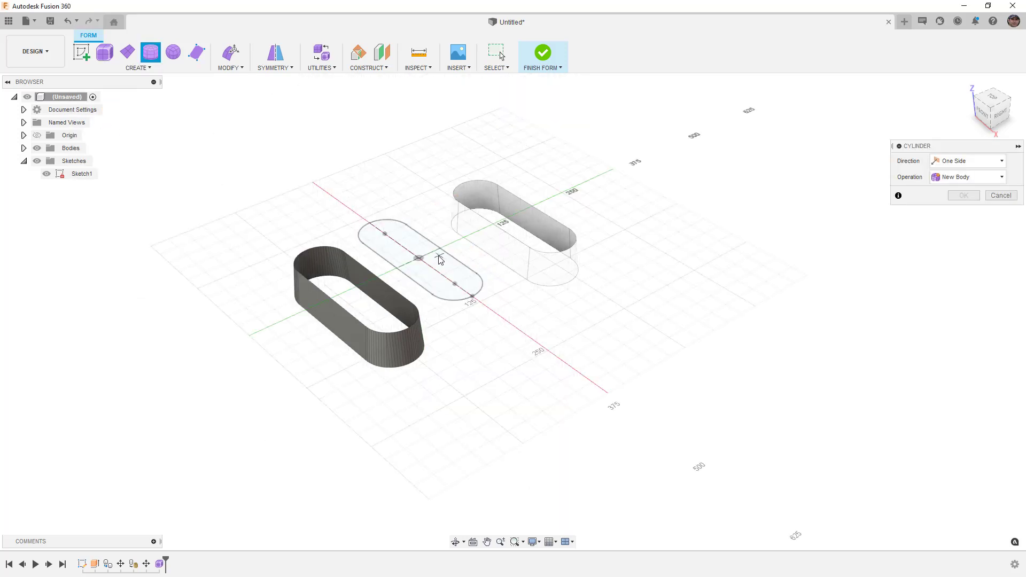
click(412, 152)
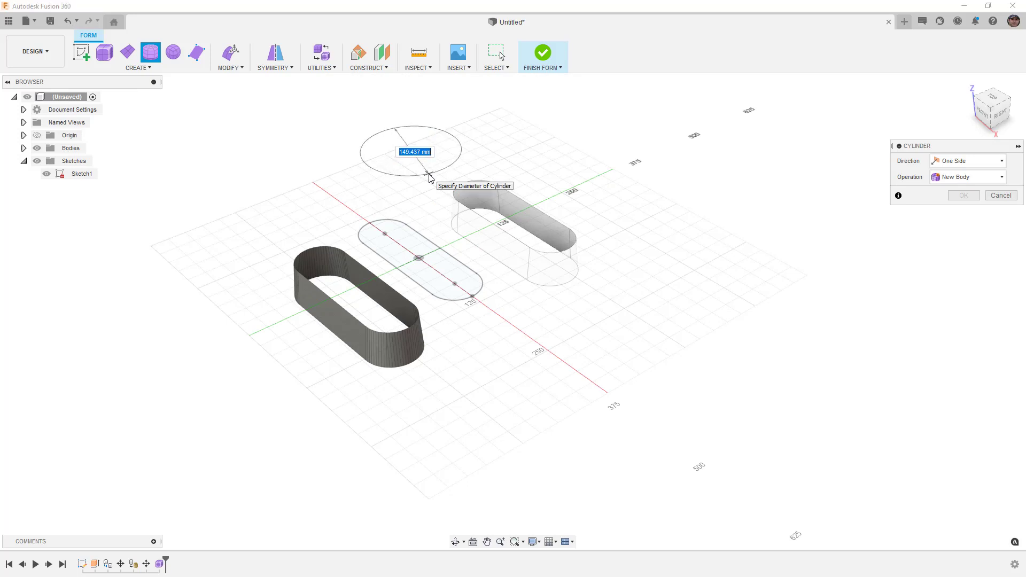
text(150)
key(Tab)
key(Return)
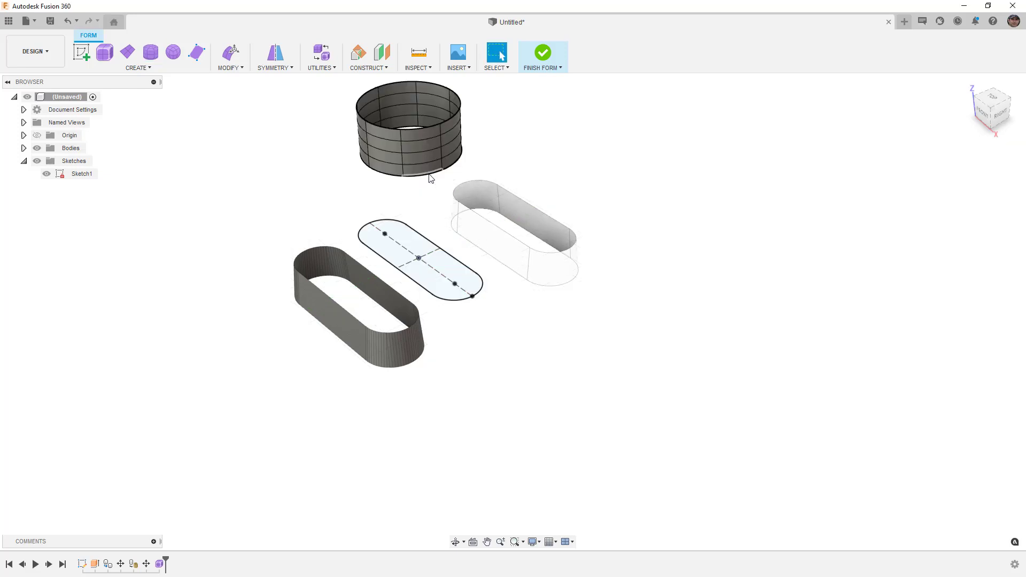
Copy cylinder Body2 and move the pasted copy 175 mm along Y.
mouse_move(428, 168)
shift+middle_down()
mouse_move(447, 167)
mouse_move(419, 170)
shift+middle_up()
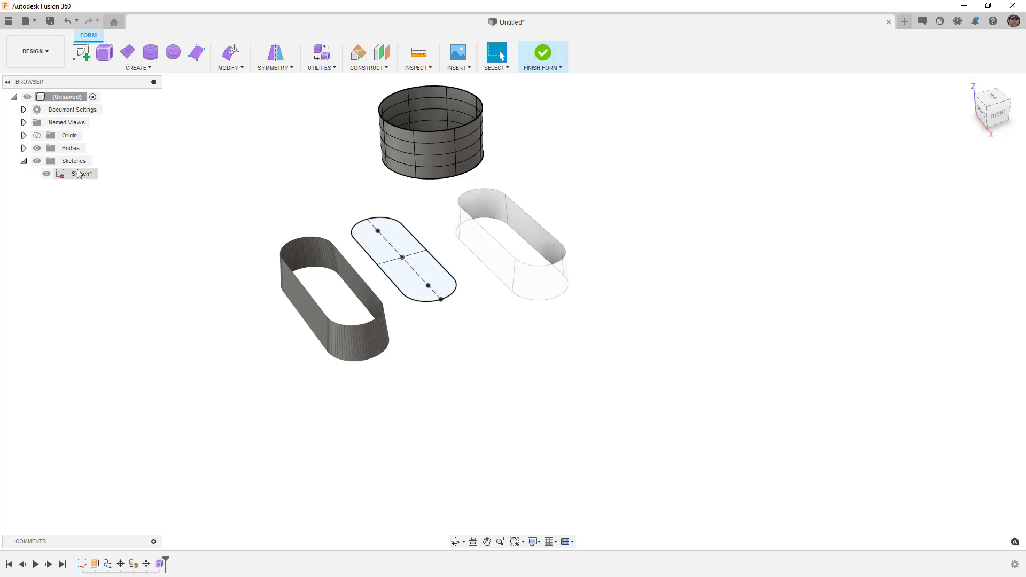
click(23, 148)
click(75, 175)
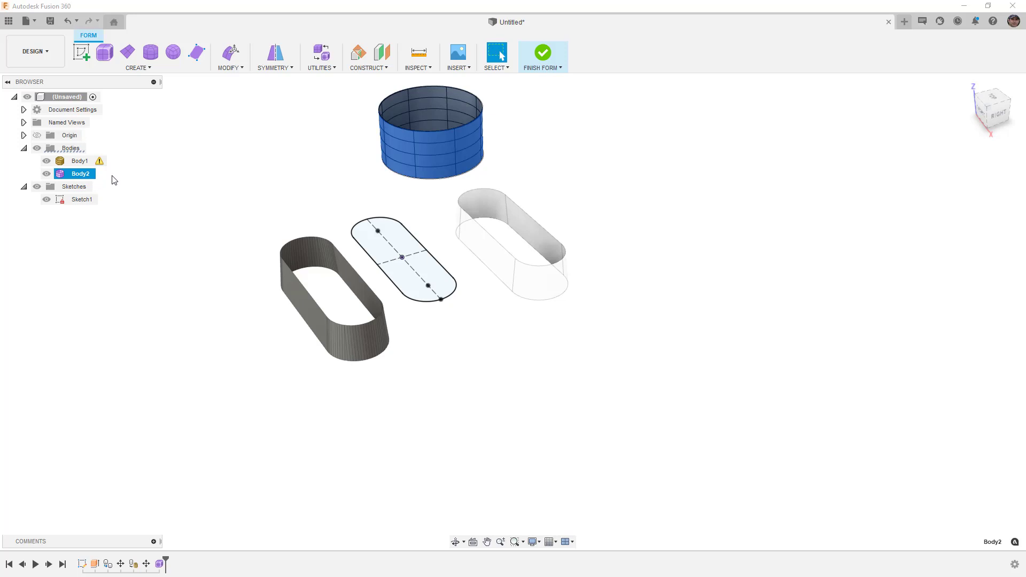
key(Escape)
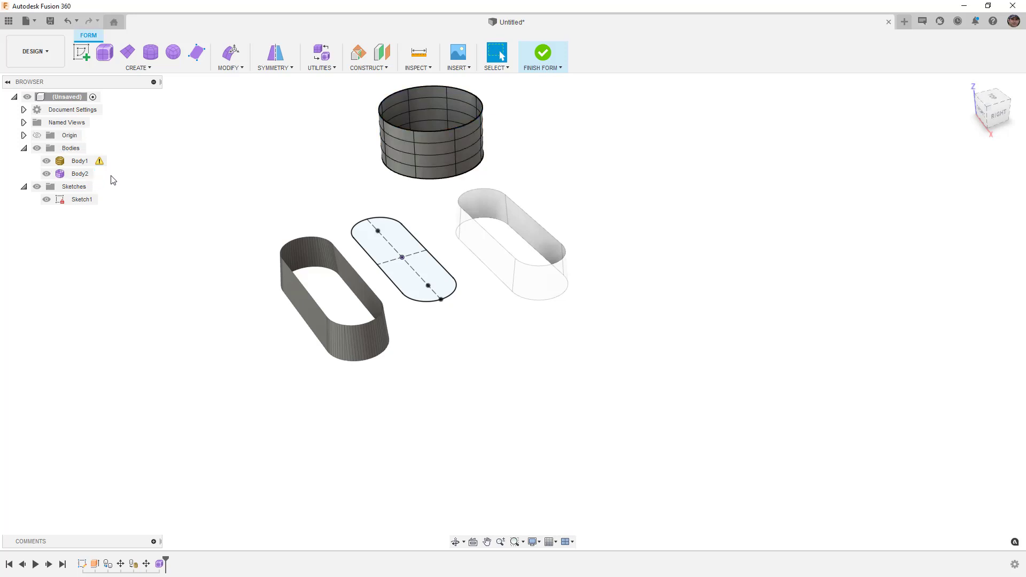
key(ctrl+v)
drag(460, 123, 349, 151)
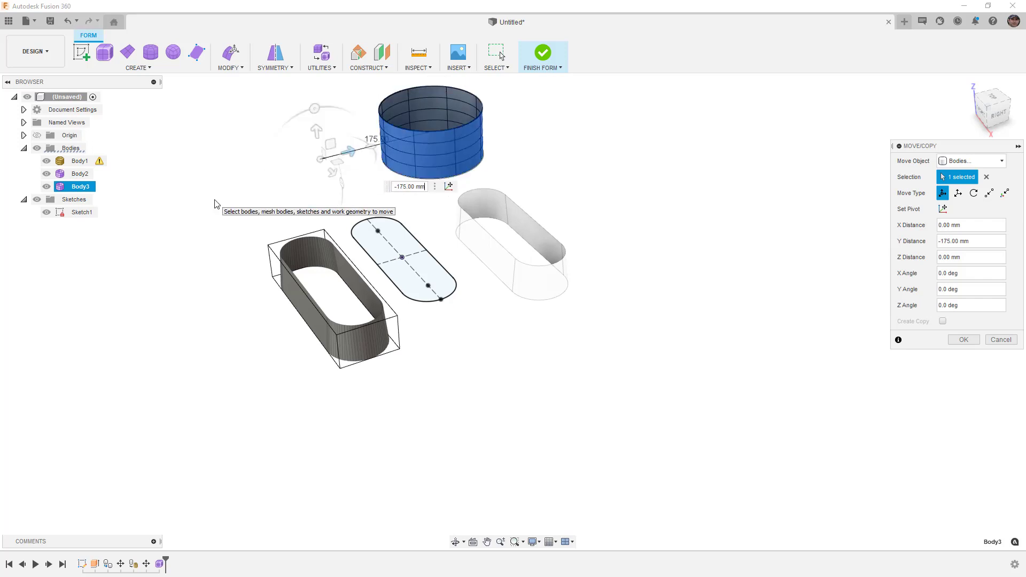
click(960, 339)
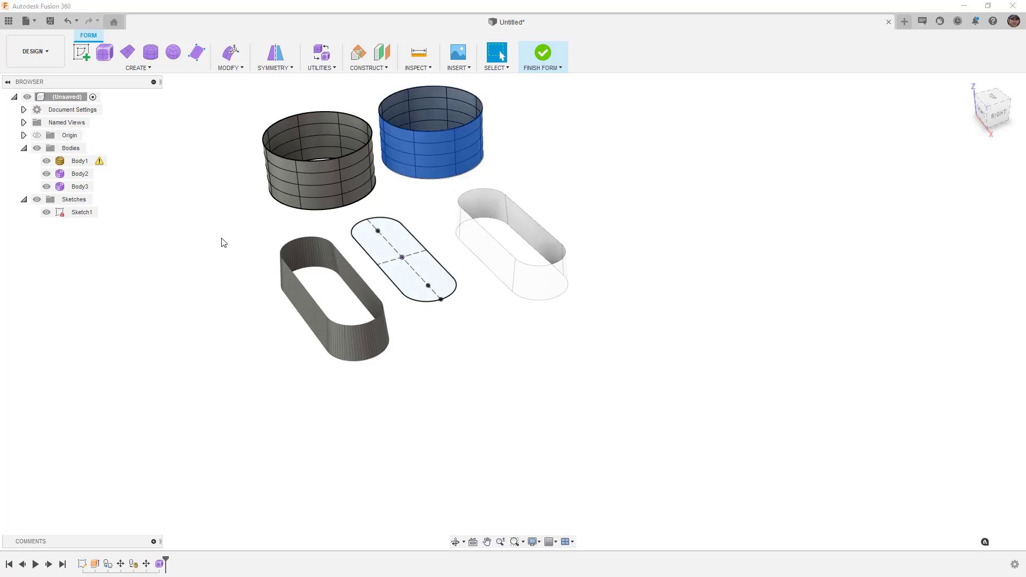
Paste another cylinder copy and place it 350 mm along Y.
key(ctrl+c)
key(ctrl+v)
drag(466, 124, 236, 184)
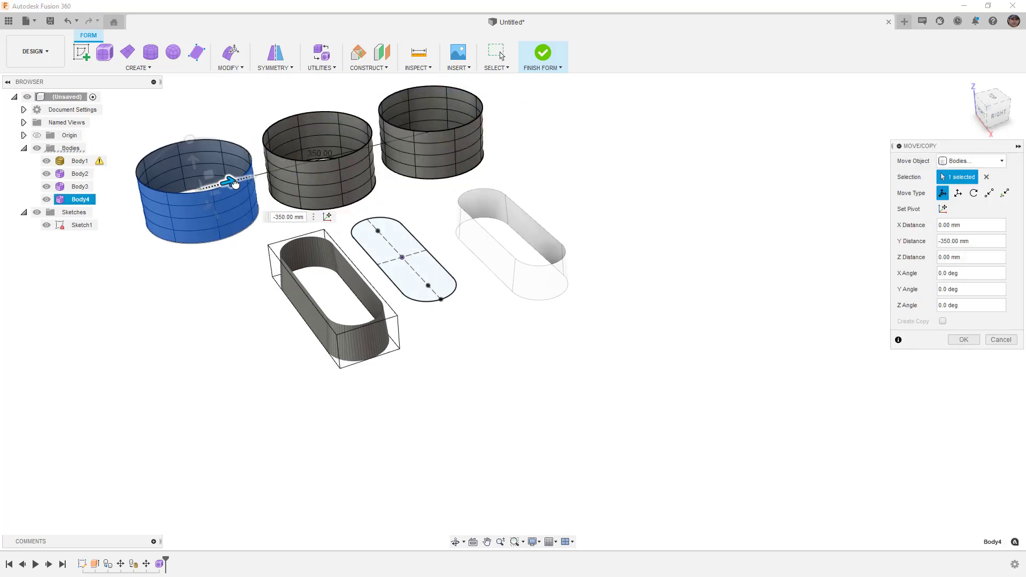
click(964, 339)
scroll(553, 340, down, 2)
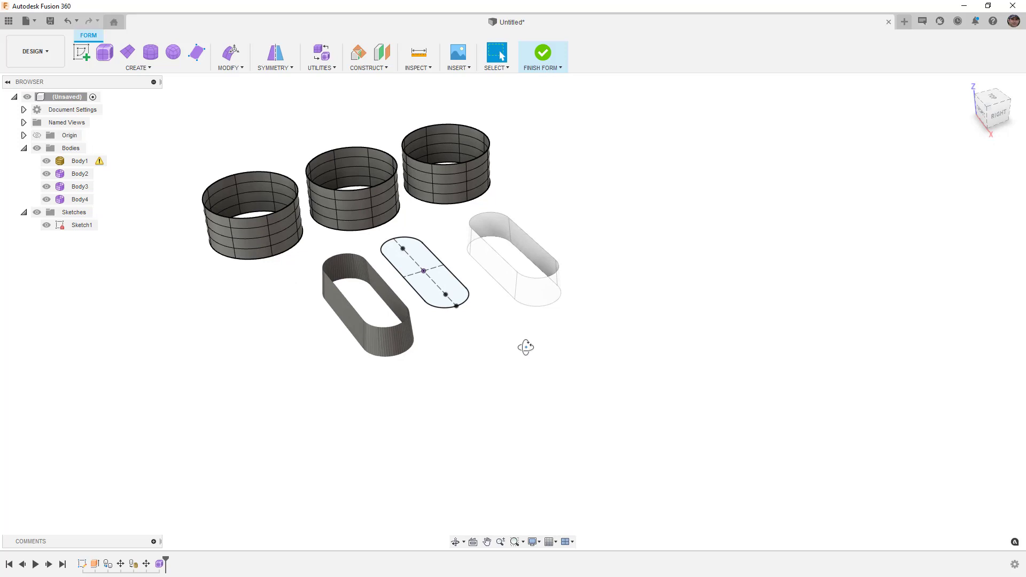
Inspect the bodies, then hide cylinders Body2 and Body3 in the Browser.
shift+middle_drag(526, 348, 505, 337)
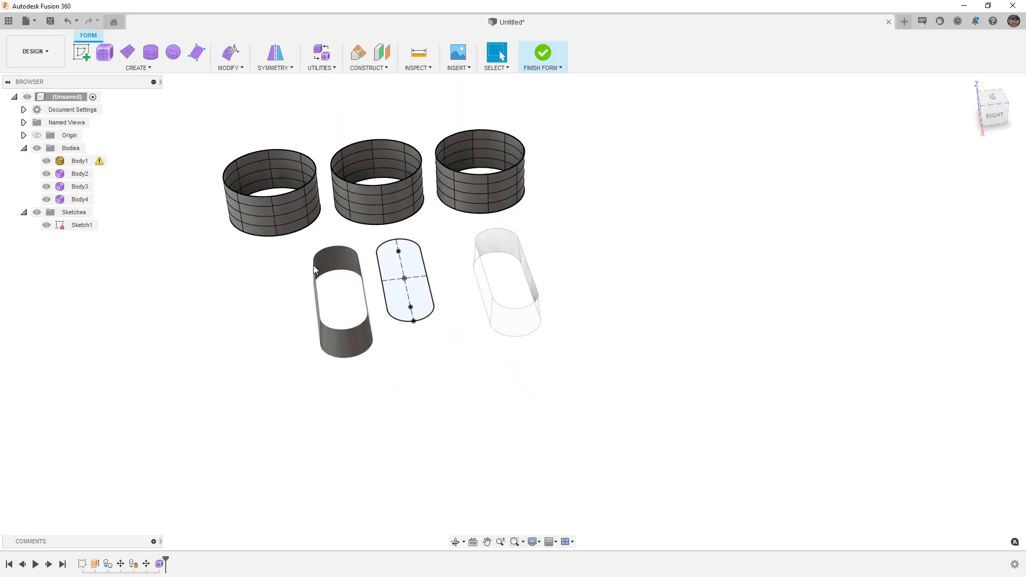
shift+middle_drag(472, 353, 462, 326)
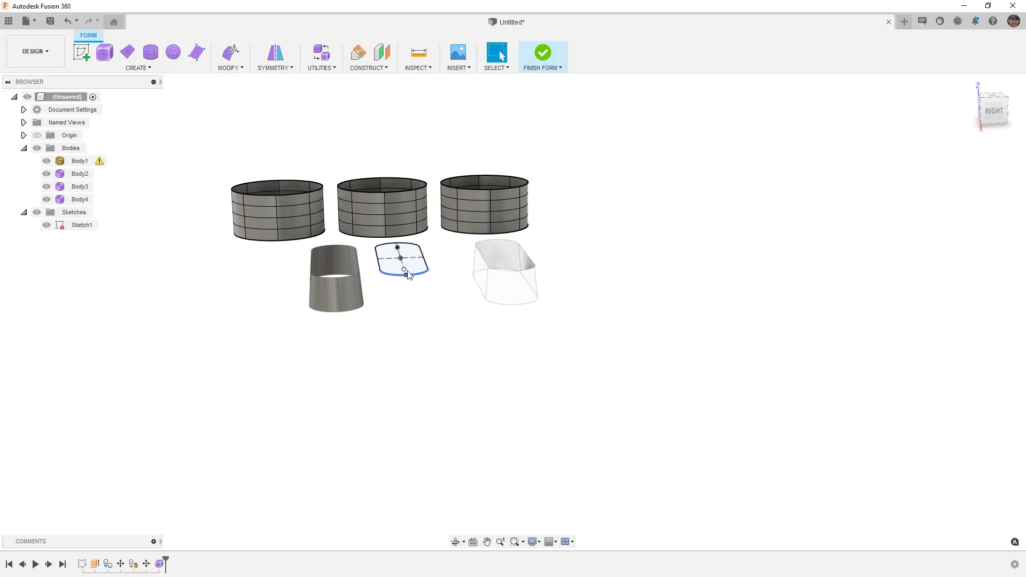
scroll(407, 274, up, 3)
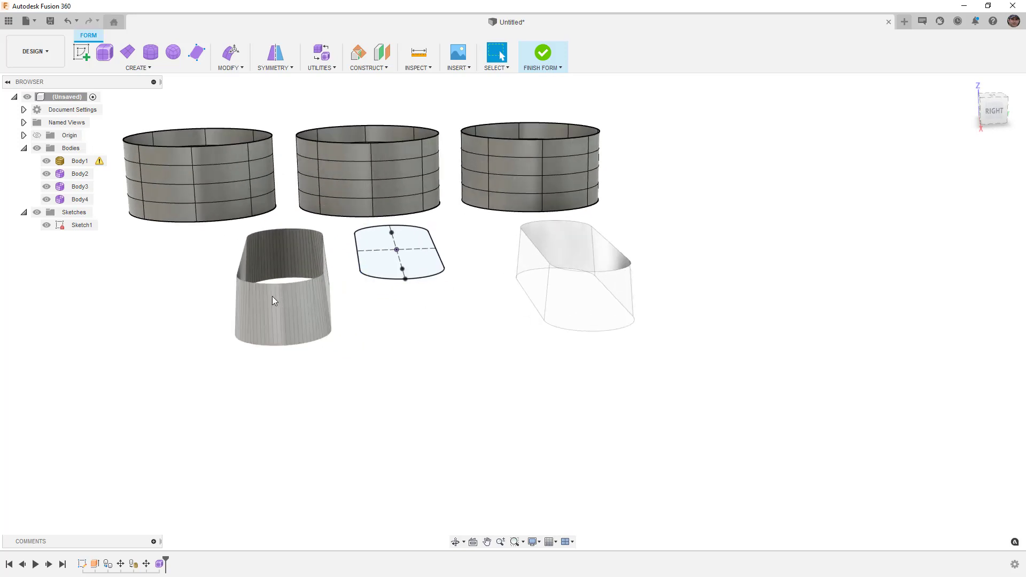
click(91, 164)
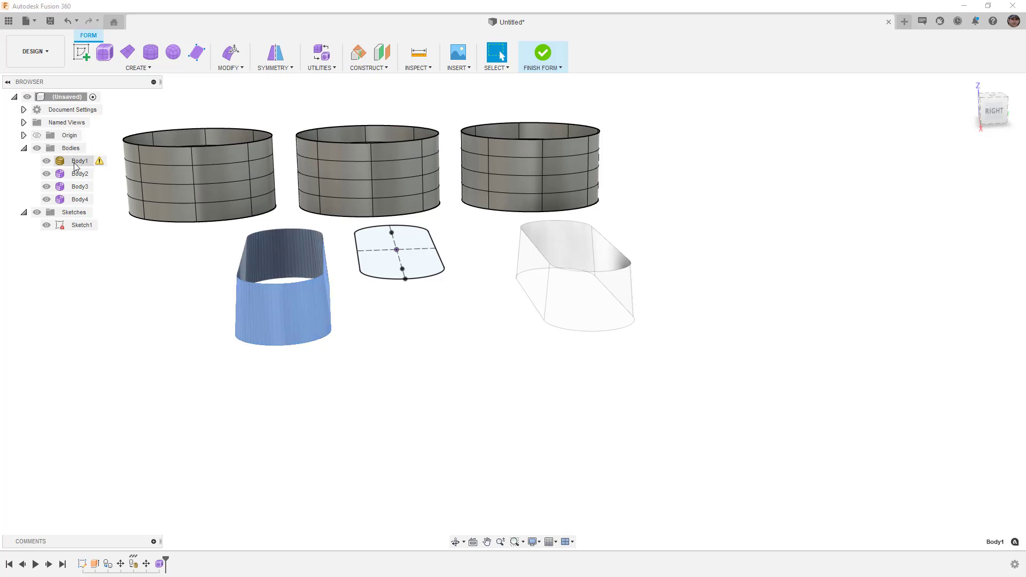
shift+middle_drag(503, 308, 513, 323)
click(515, 337)
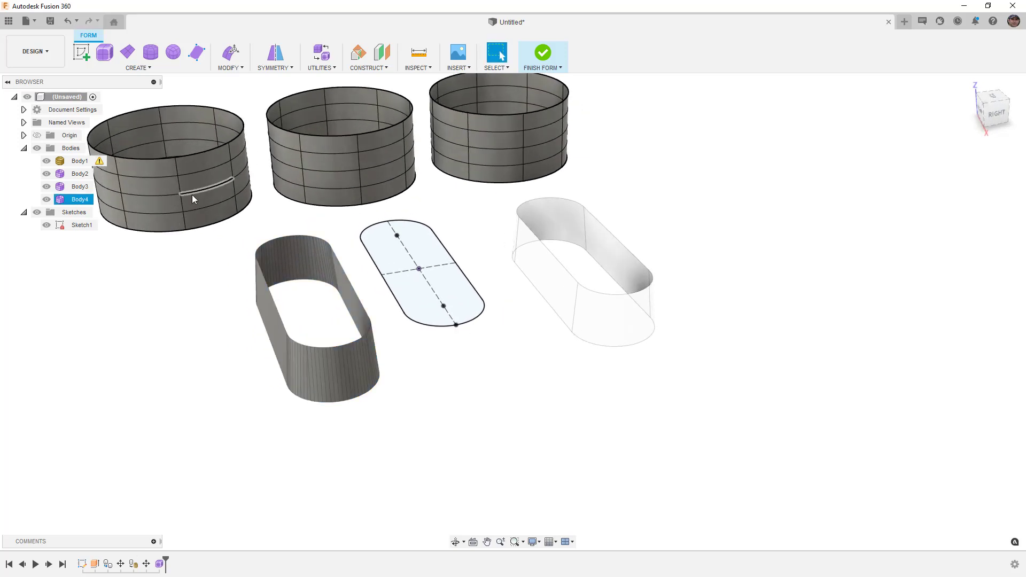
click(47, 173)
click(46, 187)
scroll(256, 185, down, 2)
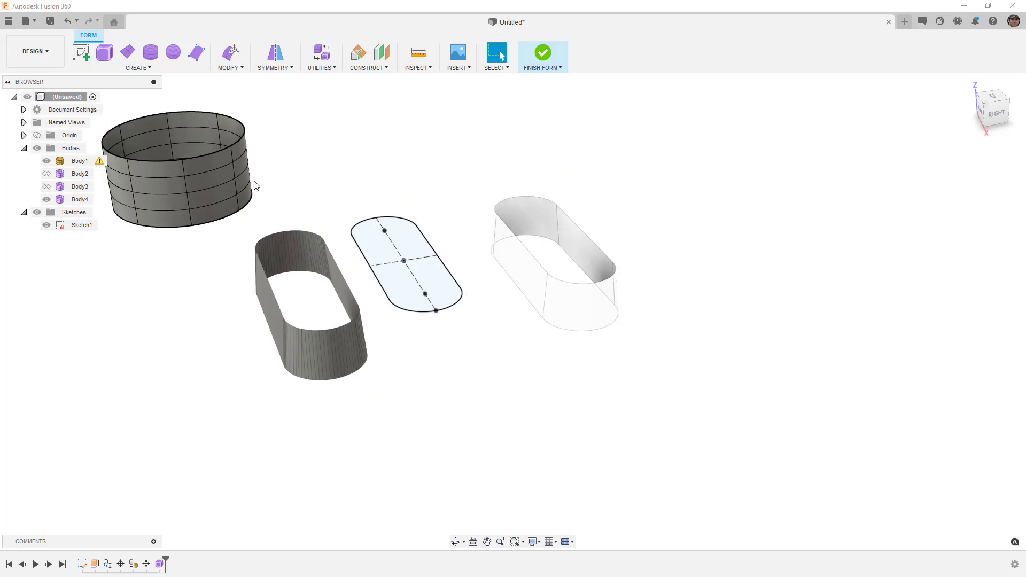
click(231, 68)
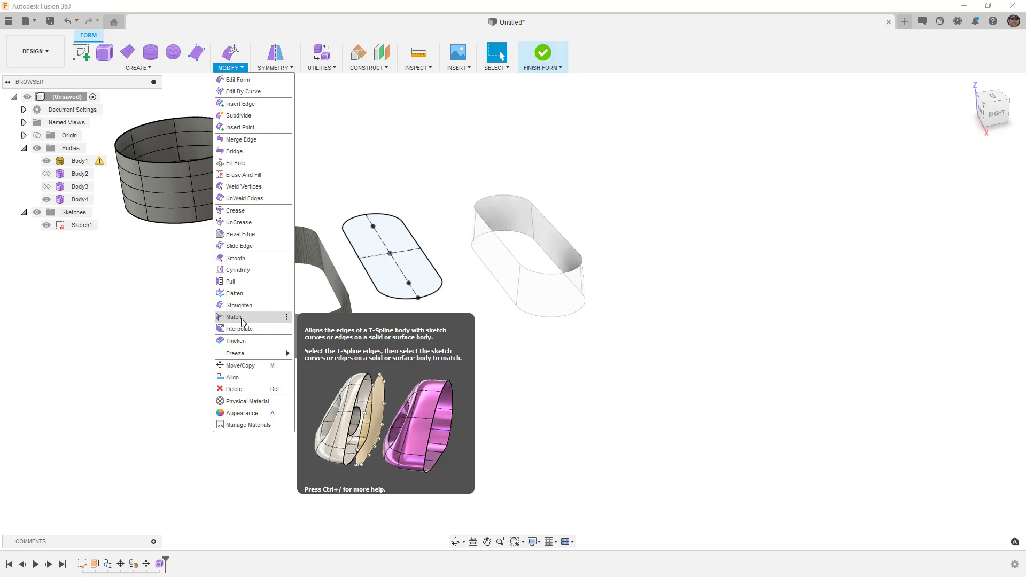
click(181, 278)
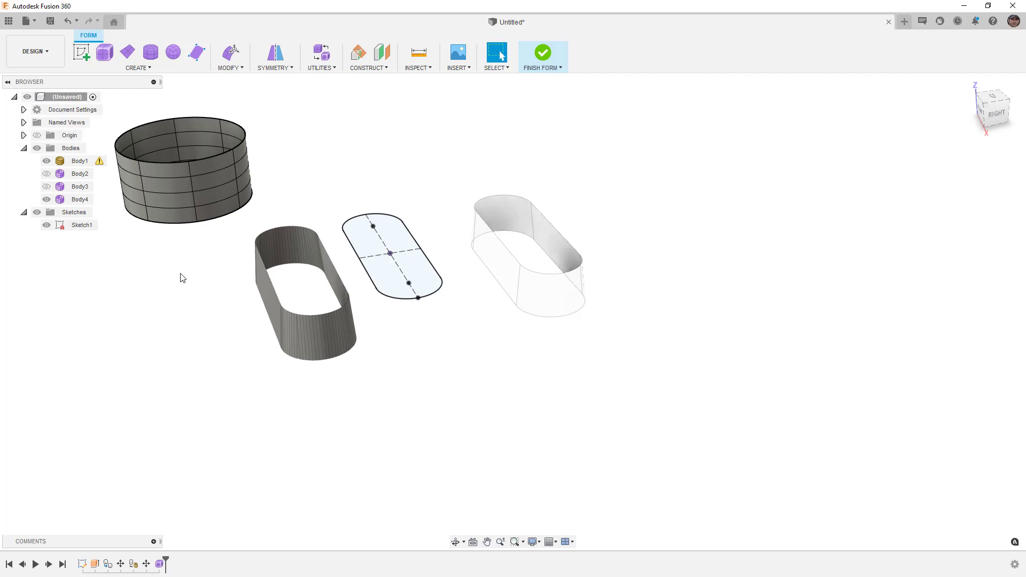
shift+middle_drag(196, 285, 182, 286)
In Edit Form from the top view, move Body4 over the faceted slot surface and hide the sketch.
click(86, 201)
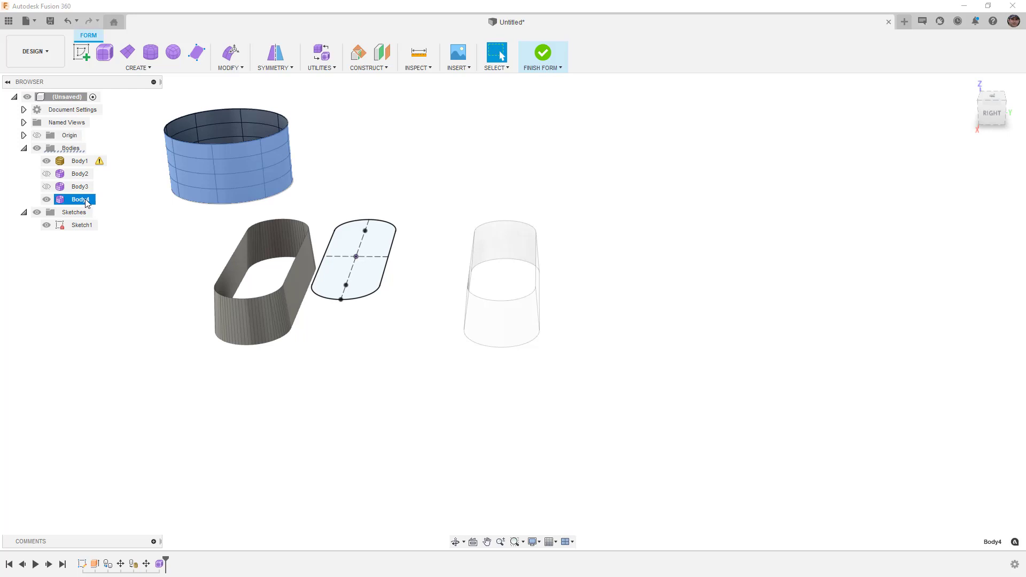
click(231, 52)
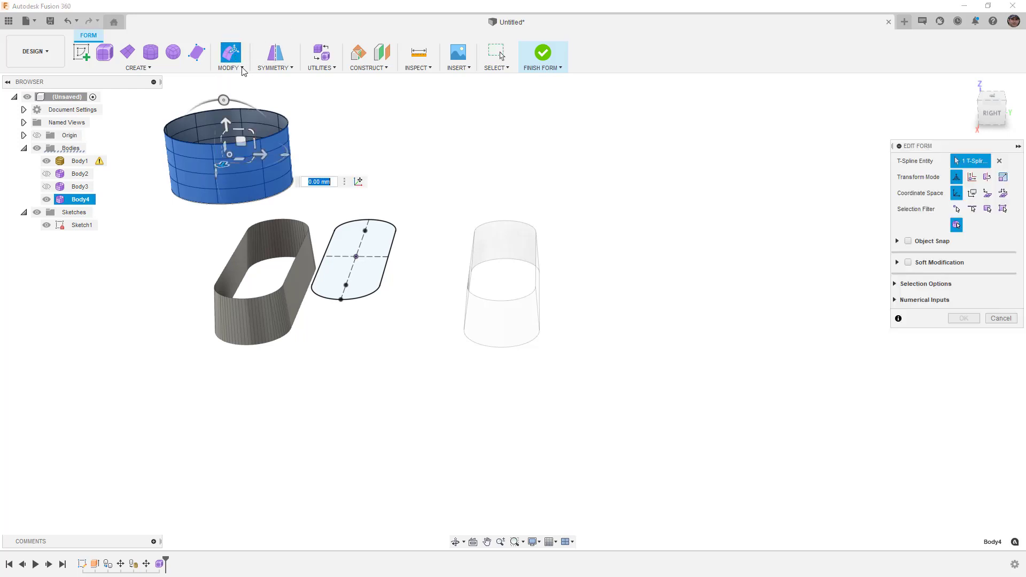
click(993, 96)
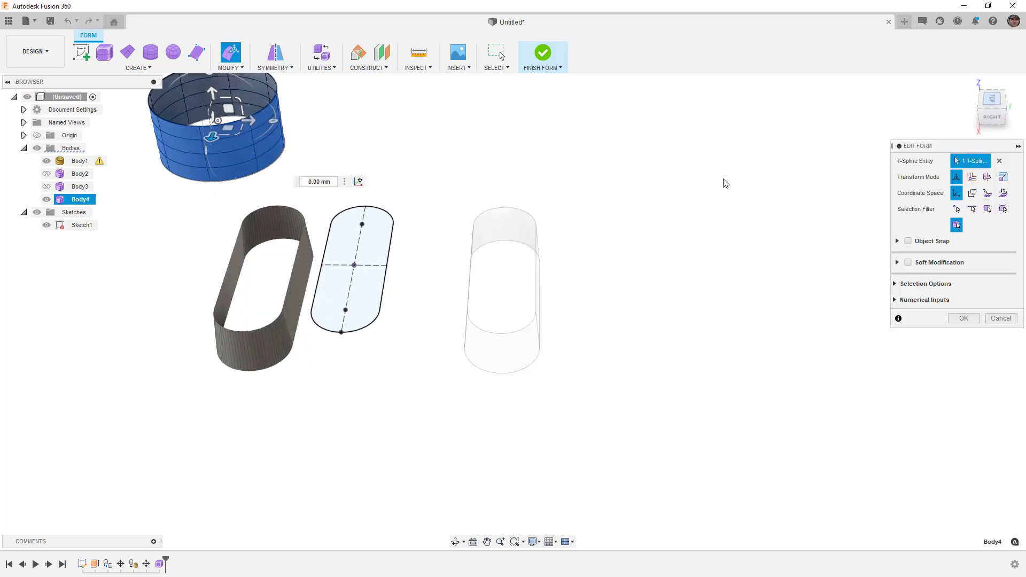
drag(263, 147, 319, 292)
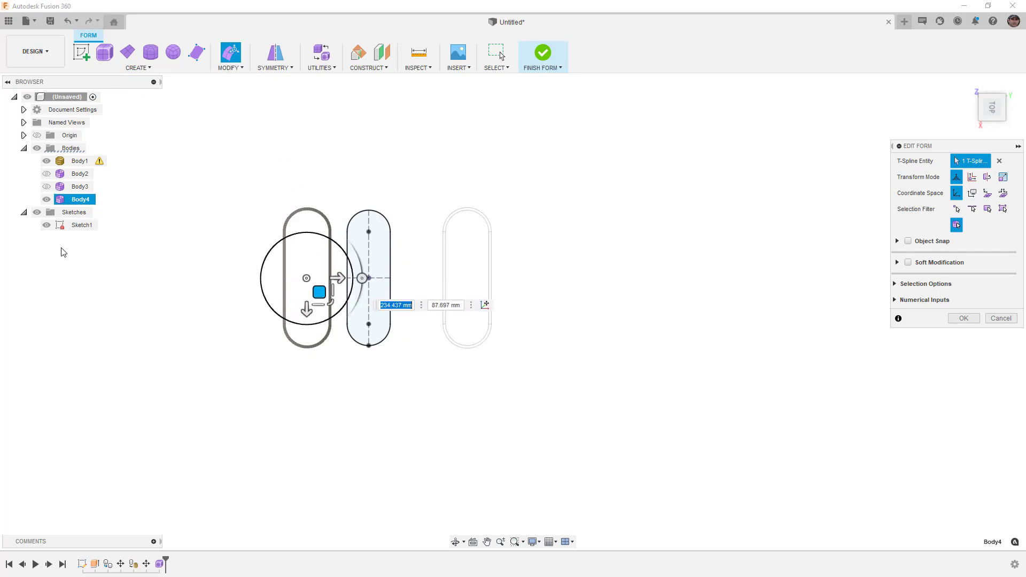
click(48, 225)
Raise the cylinder just above the slot surface and confirm the form edit.
scroll(319, 278, up, 2)
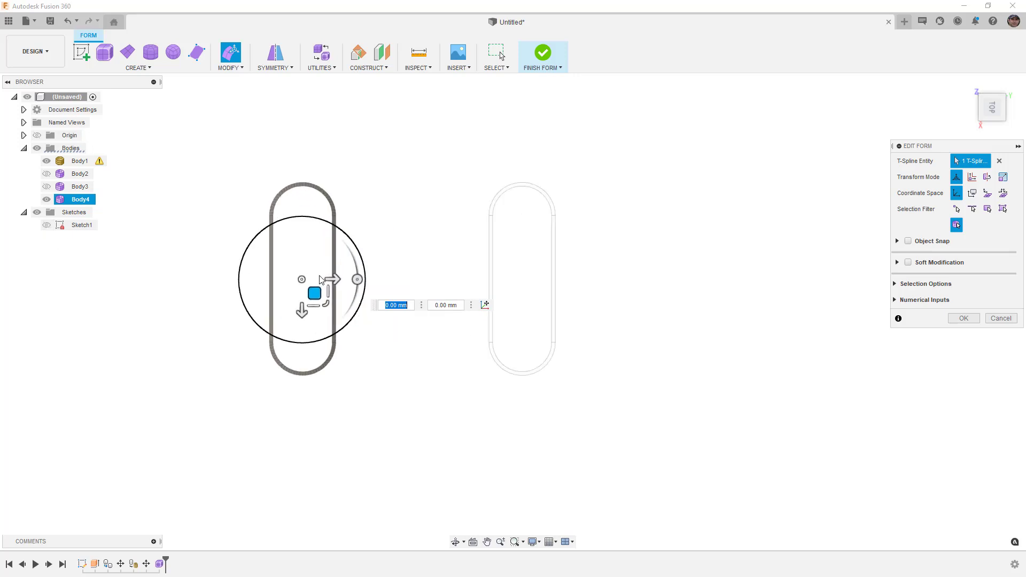
shift+middle_drag(317, 277, 323, 246)
drag(283, 221, 284, 201)
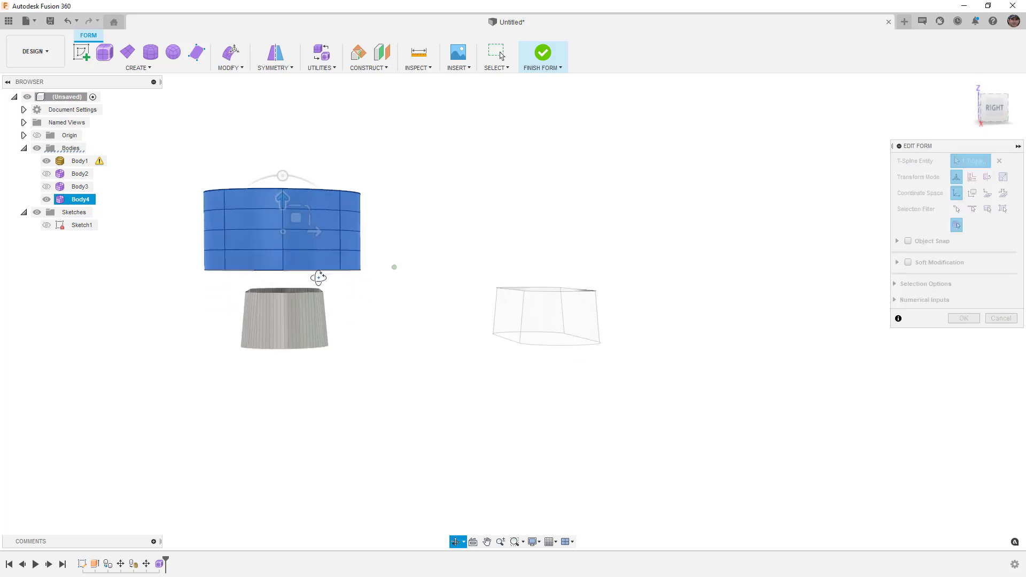
click(964, 318)
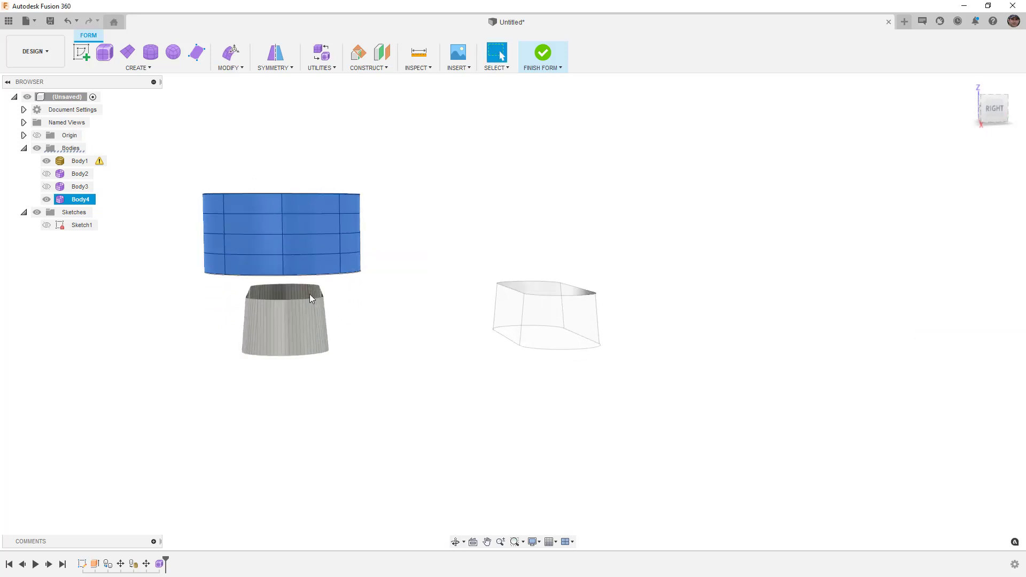
scroll(311, 297, up, 3)
click(261, 91)
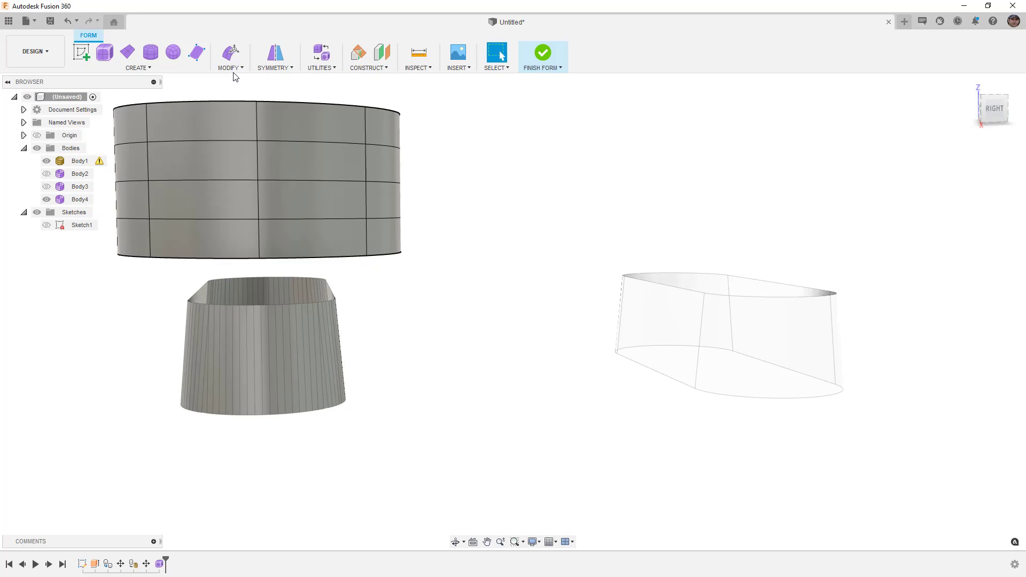
click(231, 68)
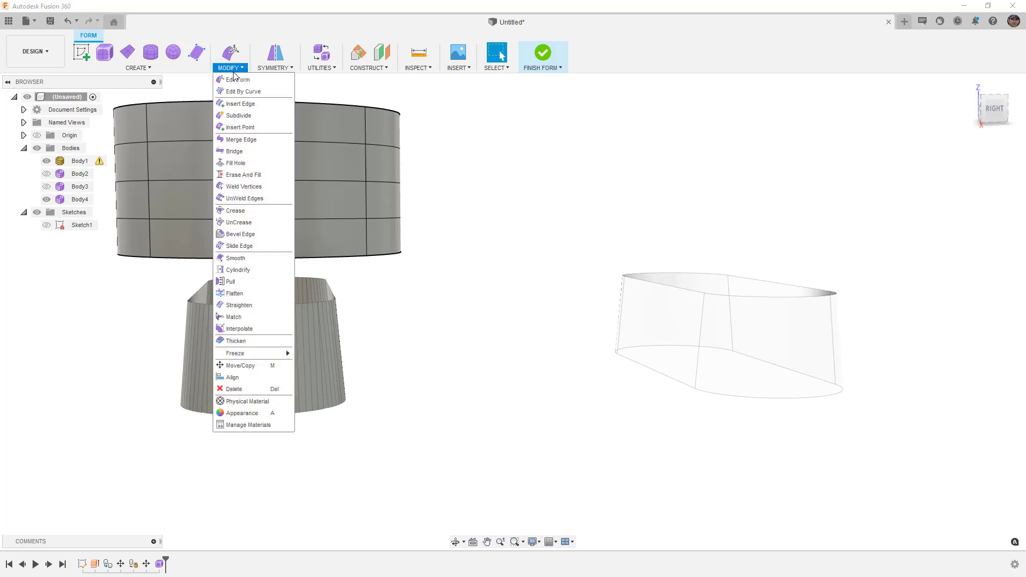
click(250, 283)
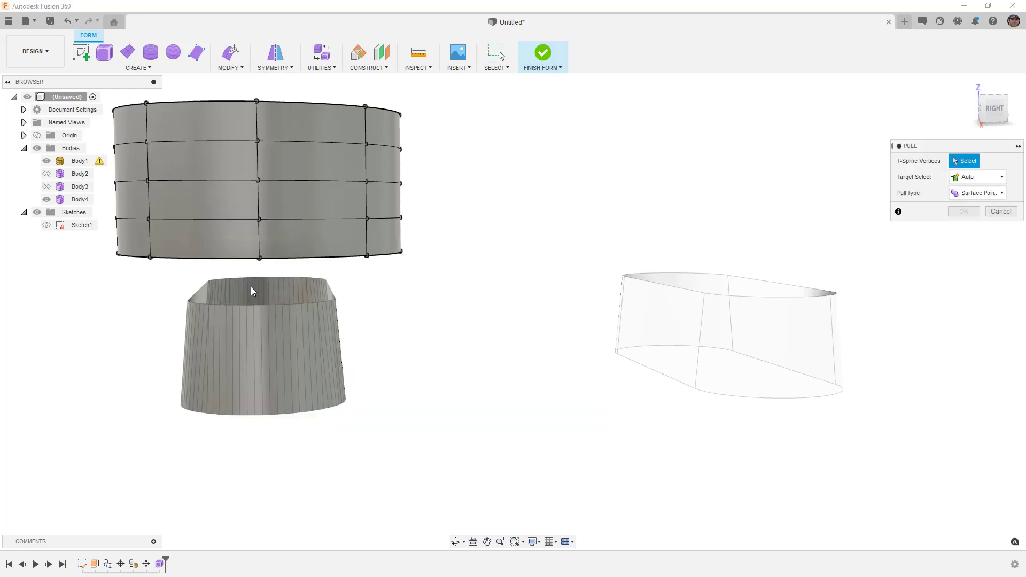
shift+middle_drag(688, 273, 784, 266)
click(982, 182)
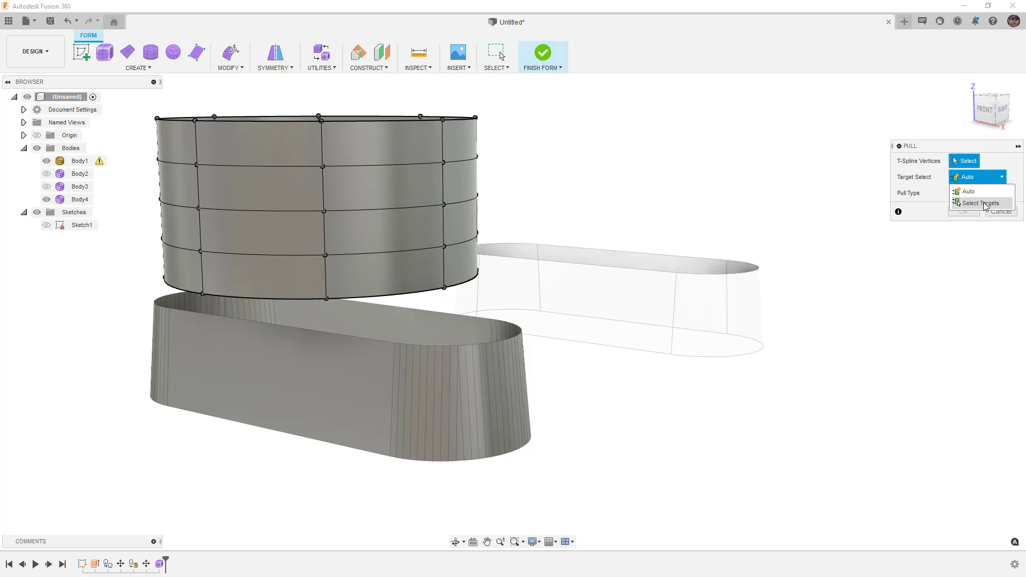
click(986, 193)
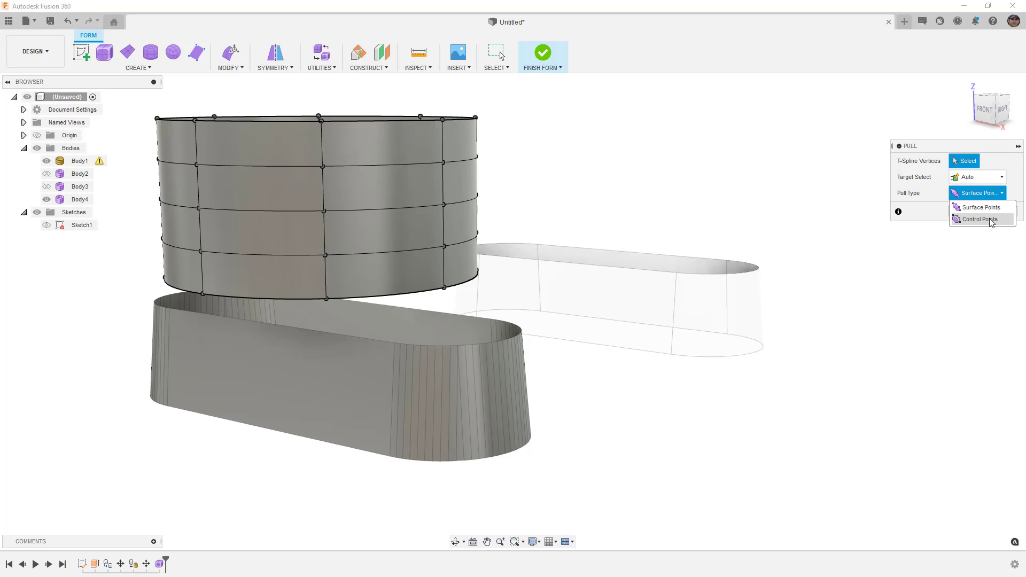
click(1003, 166)
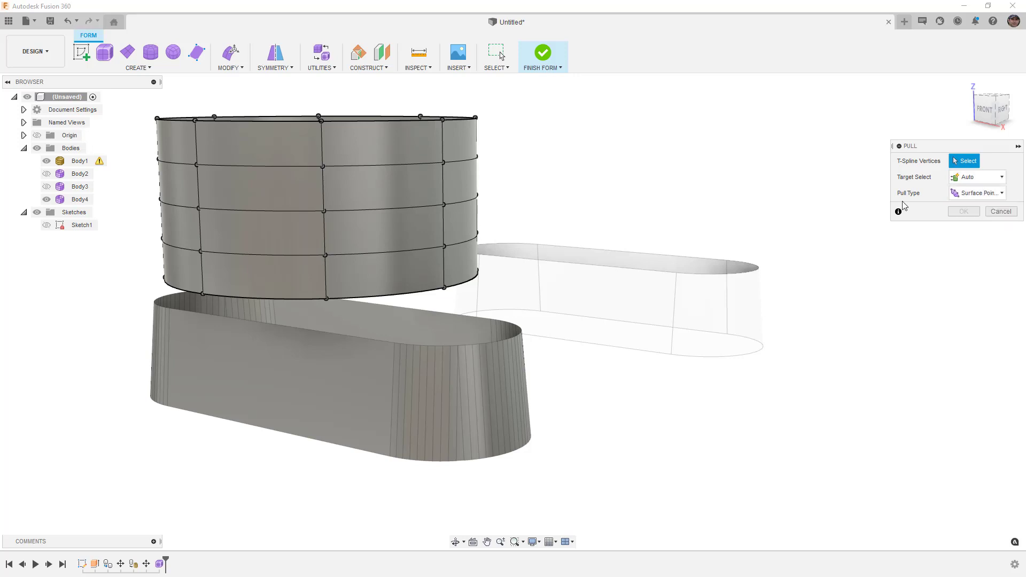
click(325, 299)
click(451, 297)
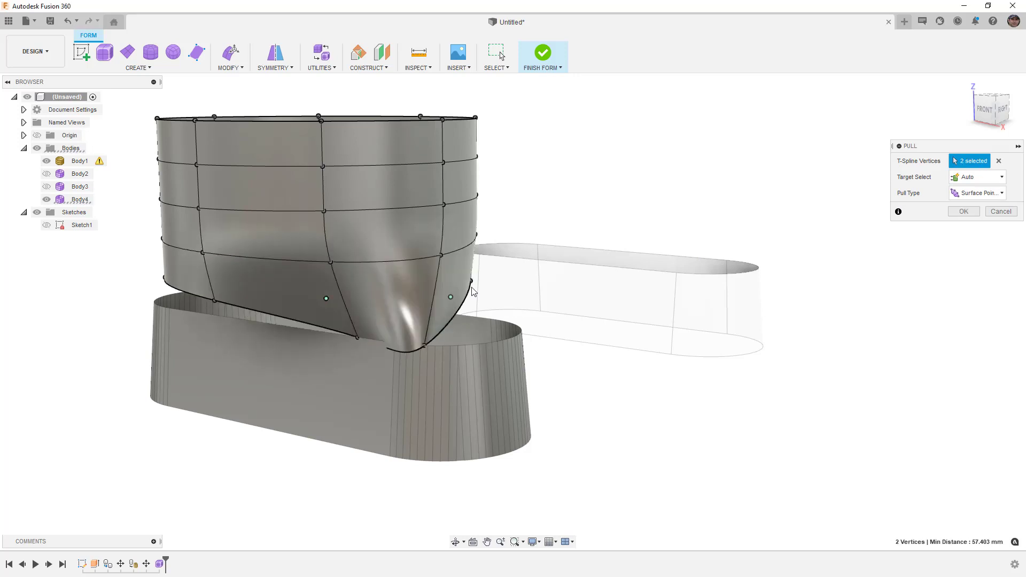
click(470, 281)
click(215, 301)
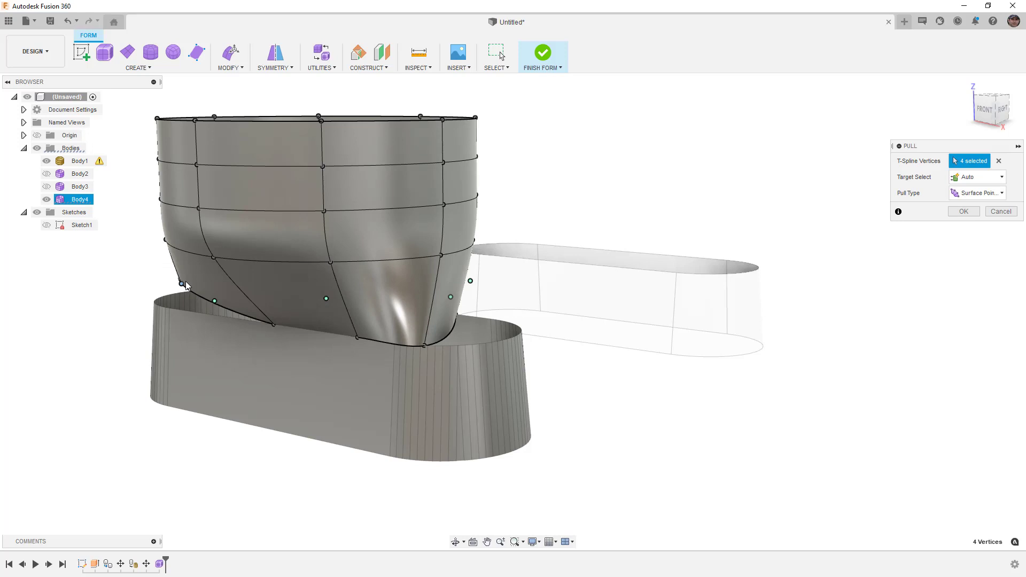
click(182, 284)
shift+middle_drag(182, 284, 321, 332)
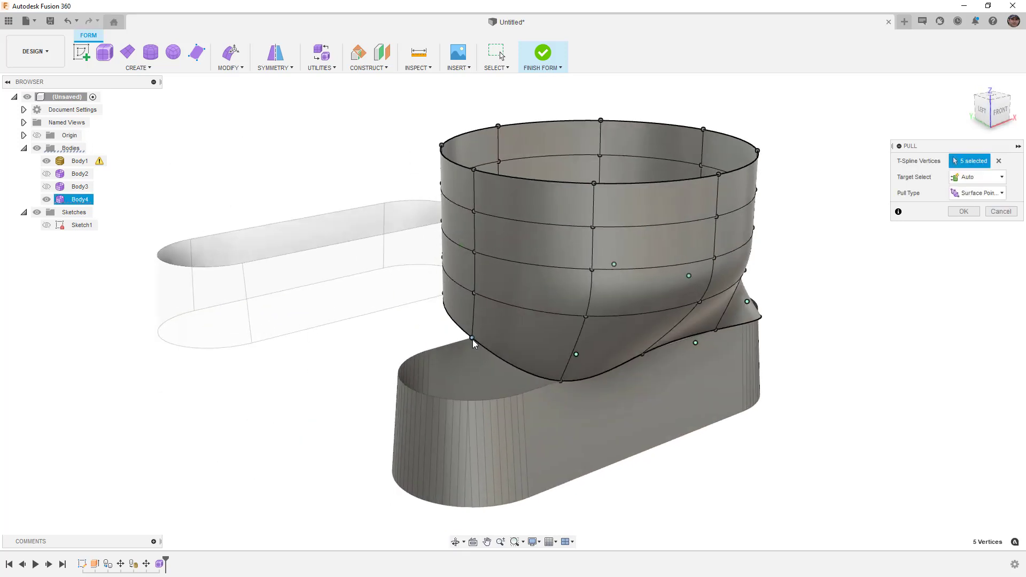
click(472, 339)
shift+middle_drag(457, 317, 511, 371)
click(578, 291)
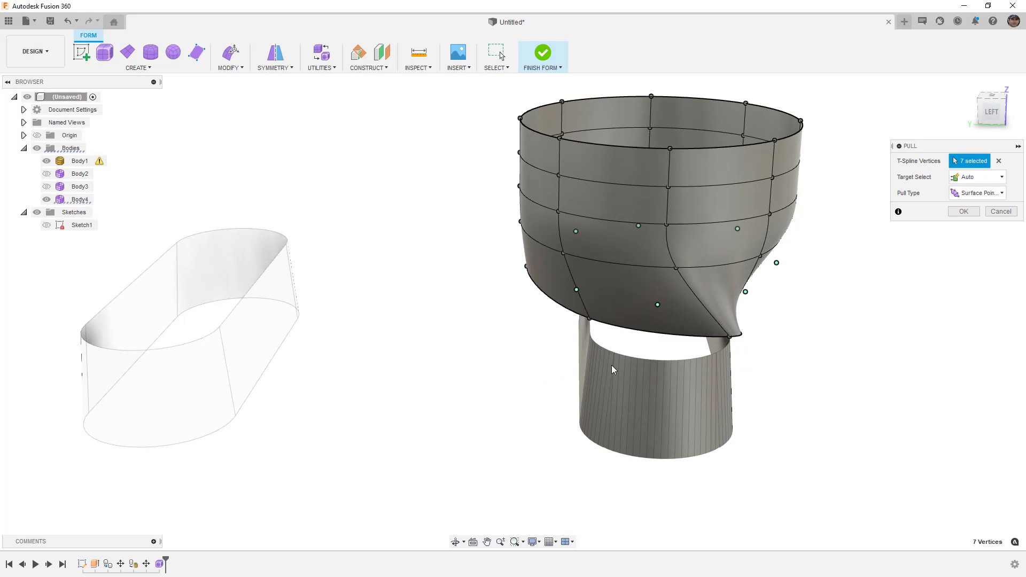
shift+middle_drag(611, 365, 552, 354)
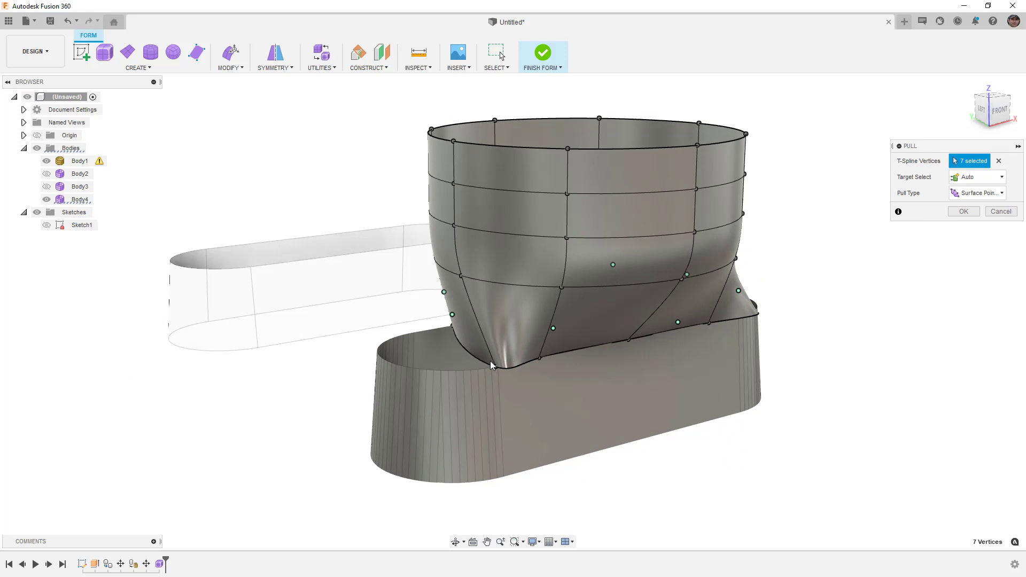
click(1005, 213)
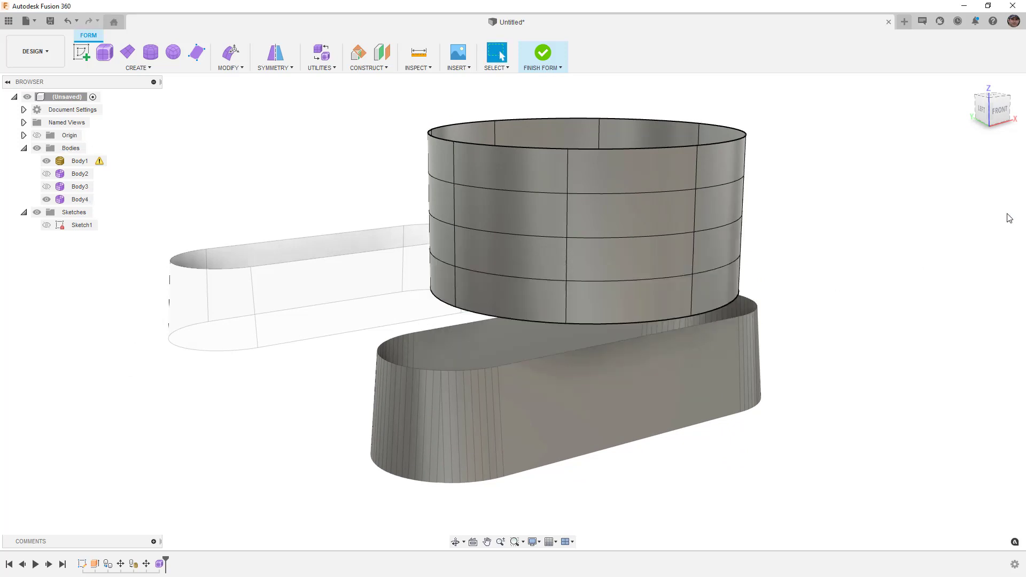
Repeat the Pull command with Select Targets, choosing Body1 as the target.
right_click(857, 274)
click(854, 238)
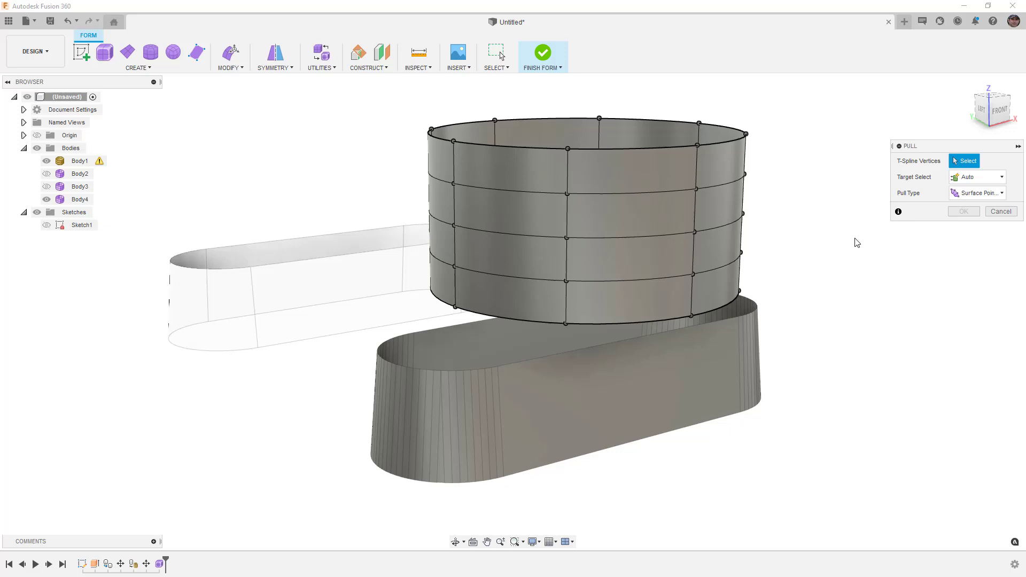
click(974, 185)
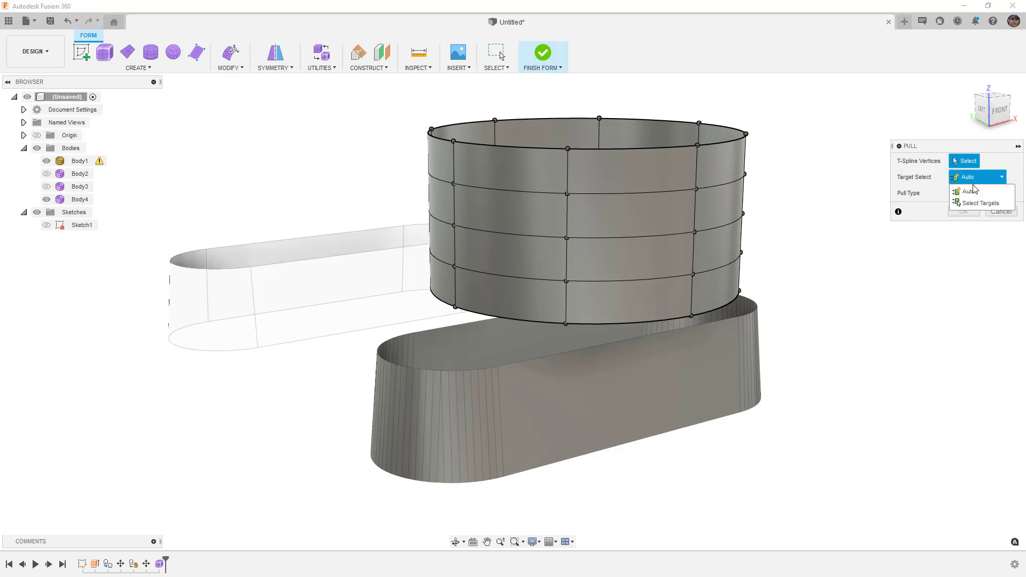
click(977, 203)
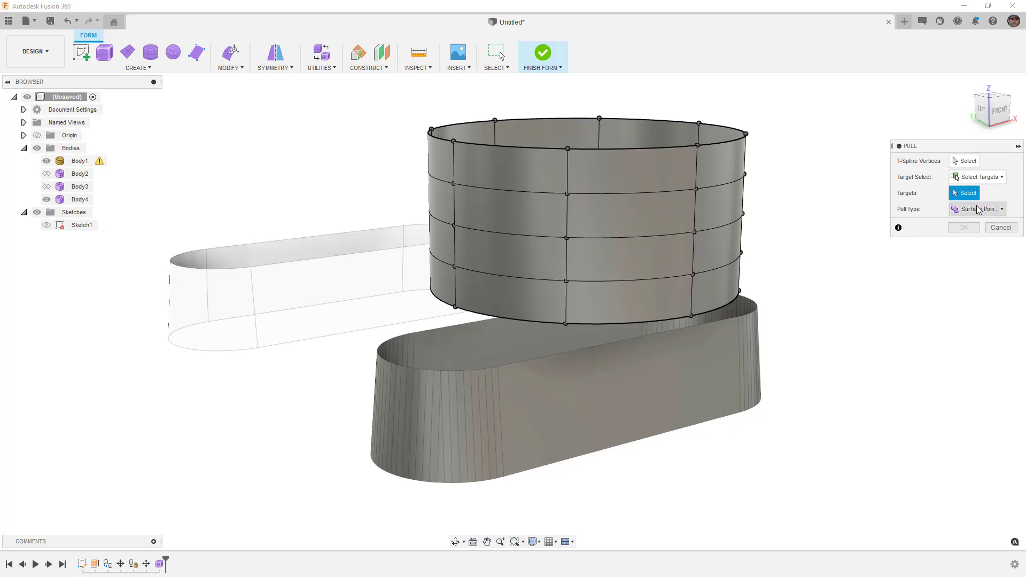
click(636, 355)
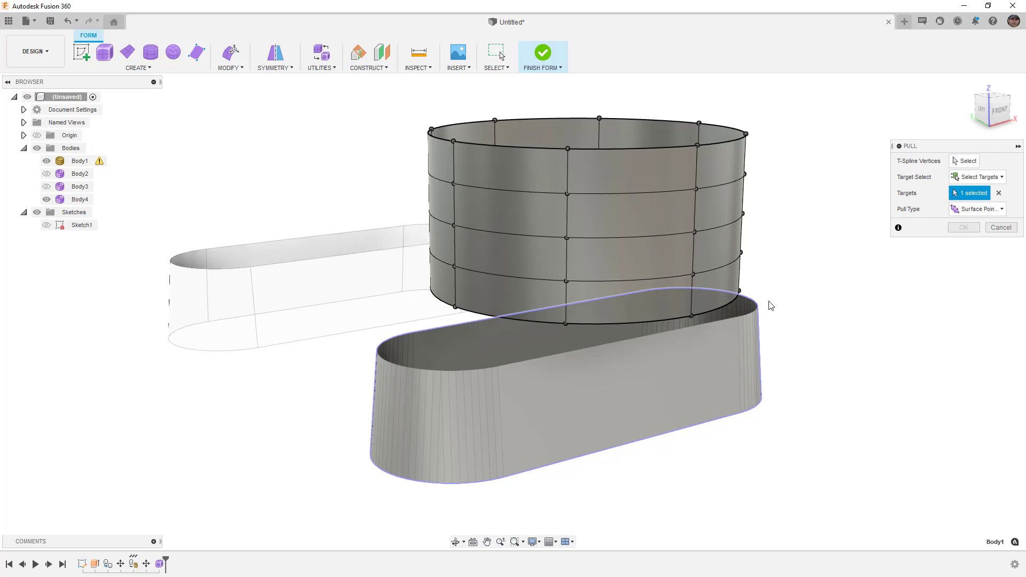
Pick five bottom vertices of the cylinder to pull onto Body1.
click(966, 161)
click(567, 324)
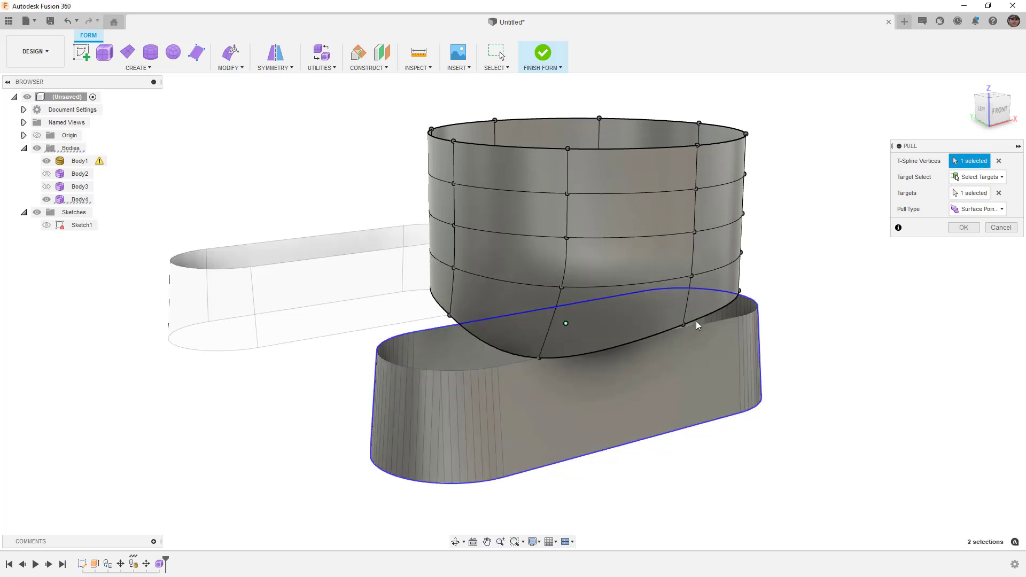
click(684, 324)
click(725, 294)
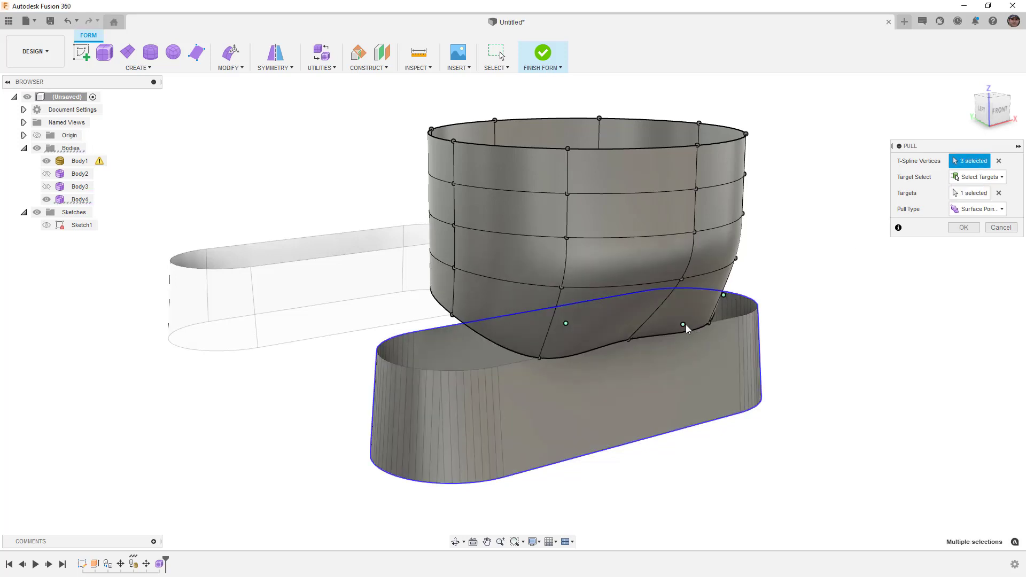
click(454, 315)
shift+middle_drag(458, 339, 545, 300)
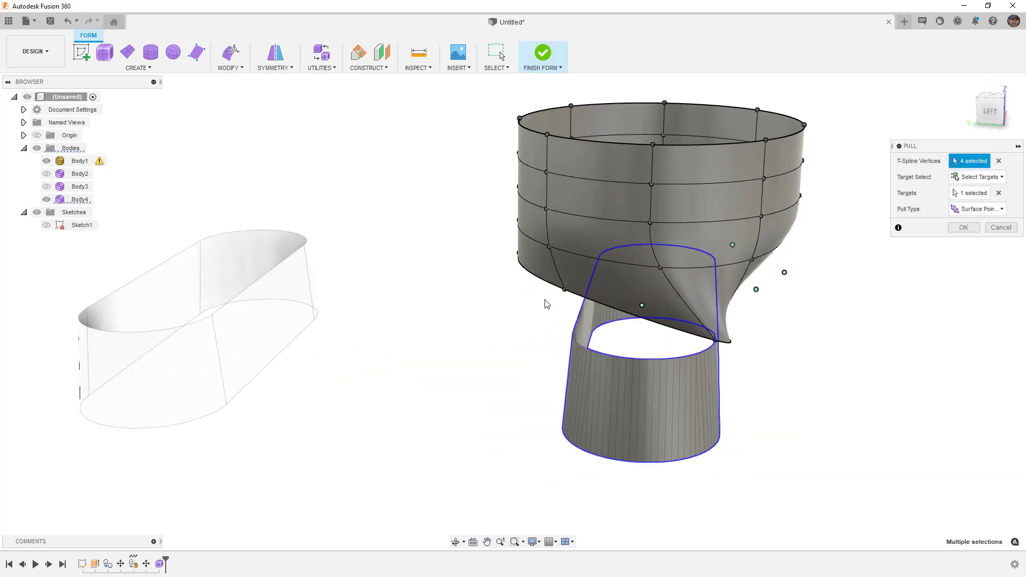
click(567, 290)
click(523, 262)
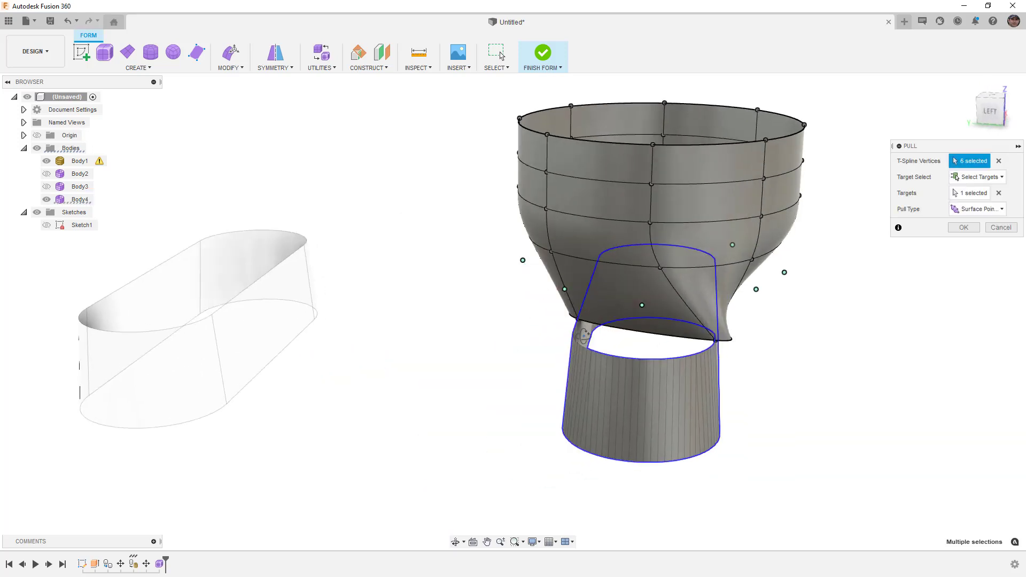
mouse_move(523, 262)
shift+middle_down()
mouse_move(540, 252)
mouse_move(523, 261)
shift+middle_up()
key(ctrl+z)
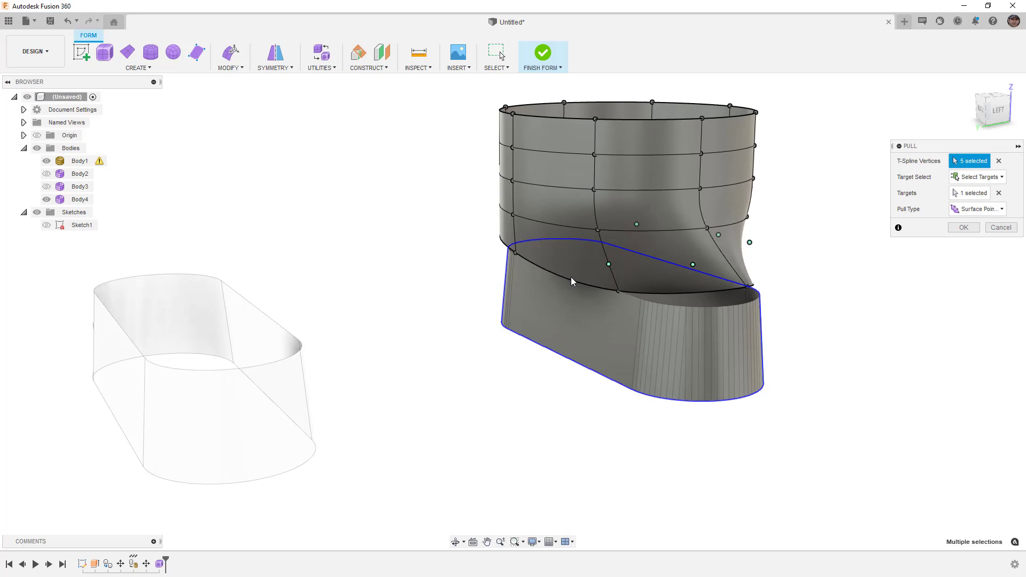
Check the pull from the left view and apply it to the picked vertices.
shift+middle_drag(677, 348, 617, 342)
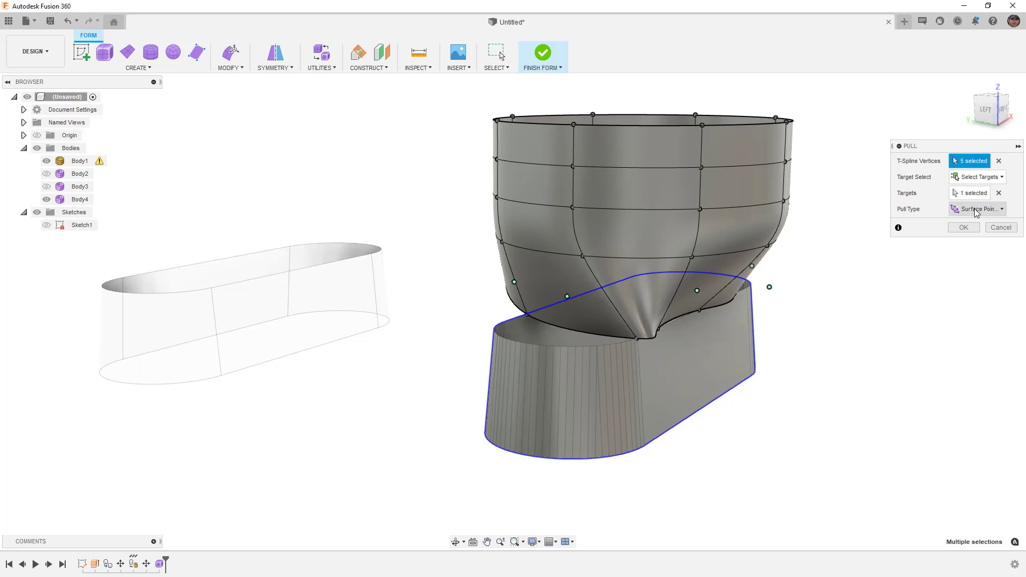
click(986, 110)
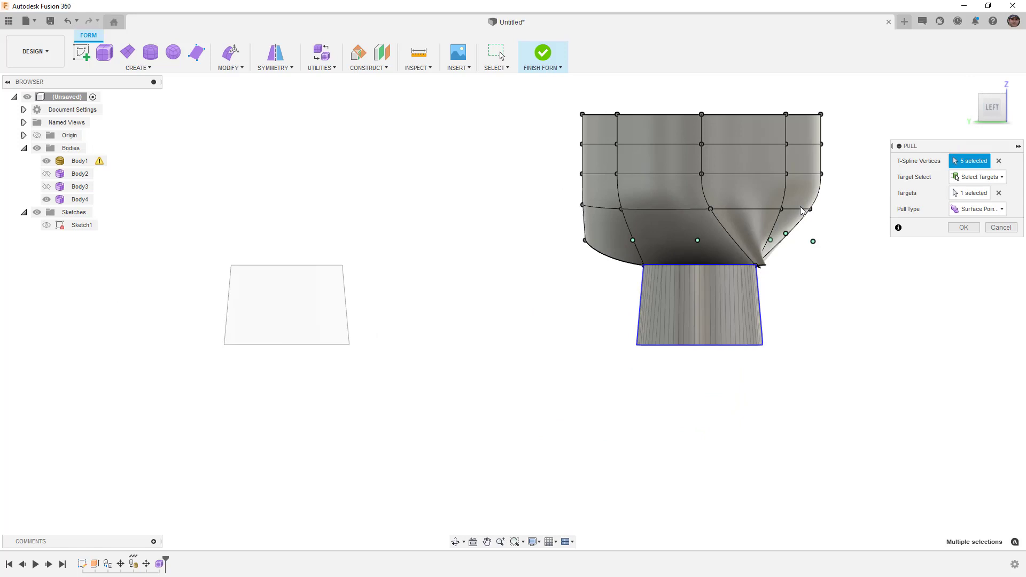
scroll(780, 259, up, 4)
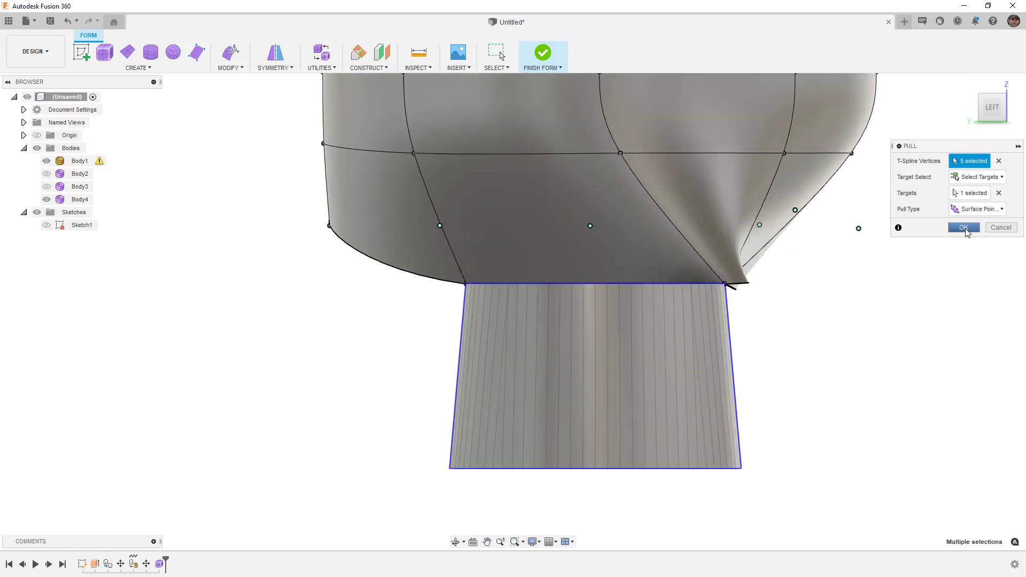
click(964, 227)
shift+middle_drag(704, 309, 740, 316)
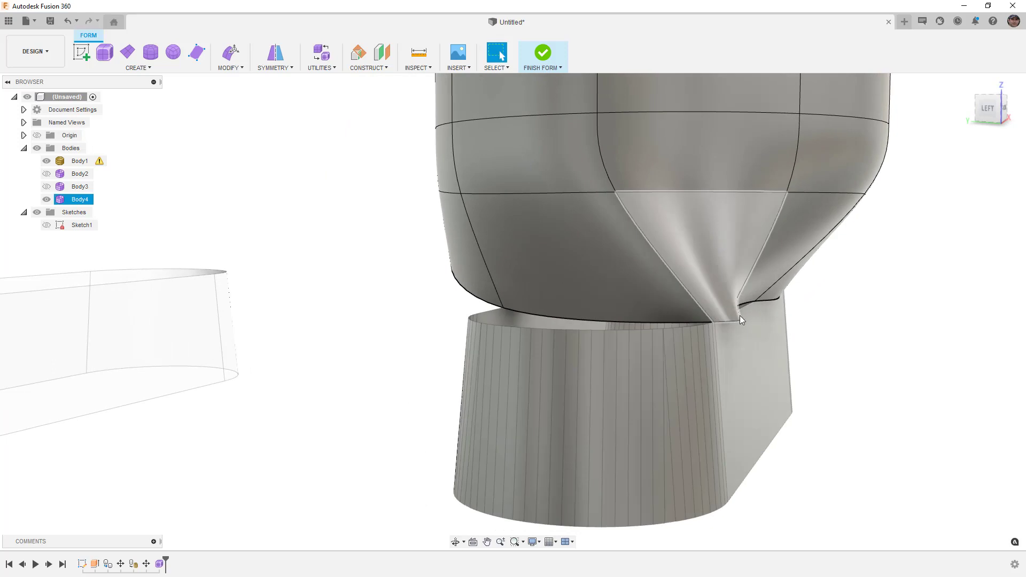
In Edit Form, show tangency handles and drag those near the pinch up-left to ease it.
click(231, 52)
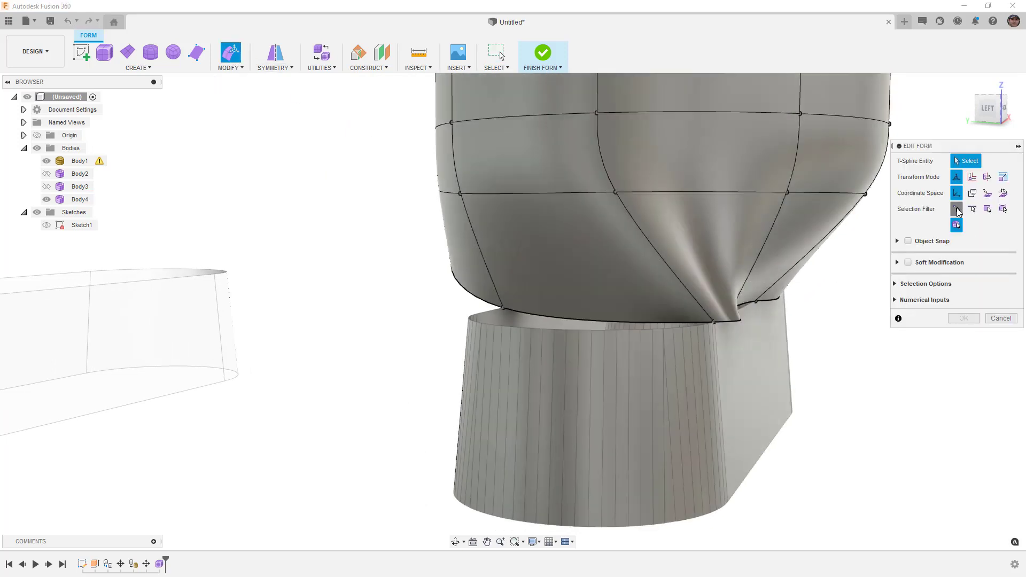
click(957, 210)
click(808, 266)
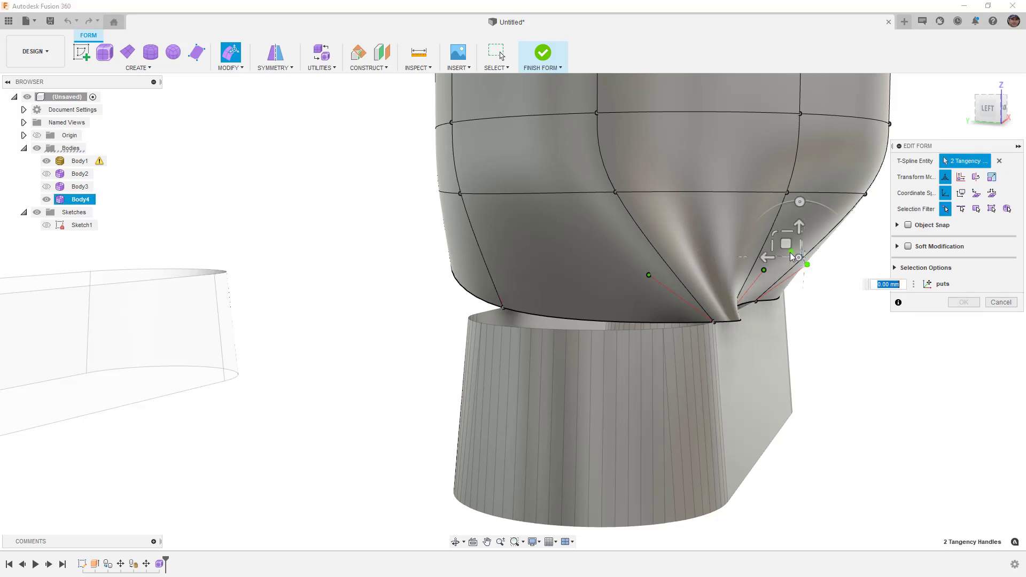
drag(786, 245, 725, 234)
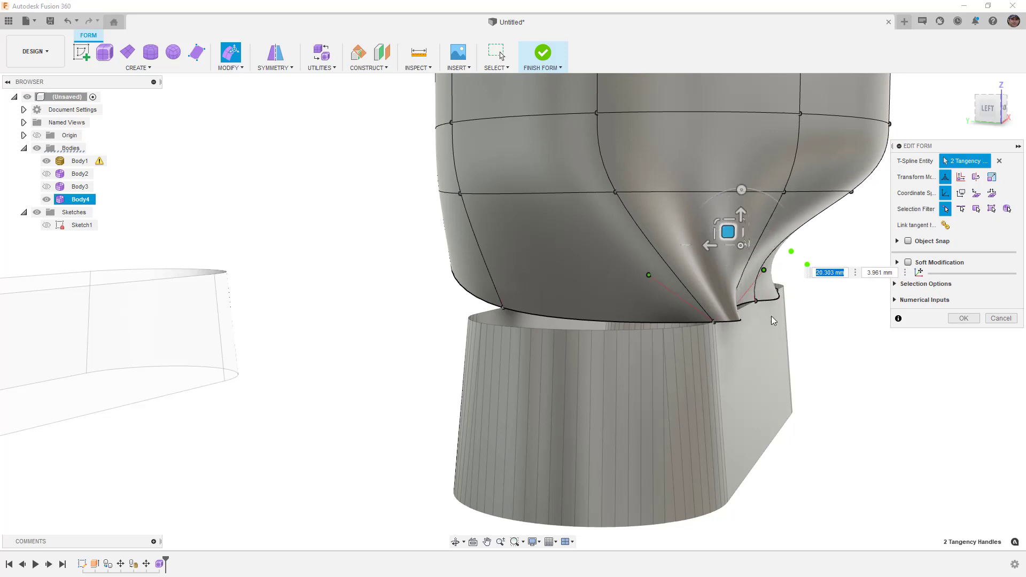
click(766, 270)
drag(747, 256, 686, 248)
scroll(742, 339, down, 5)
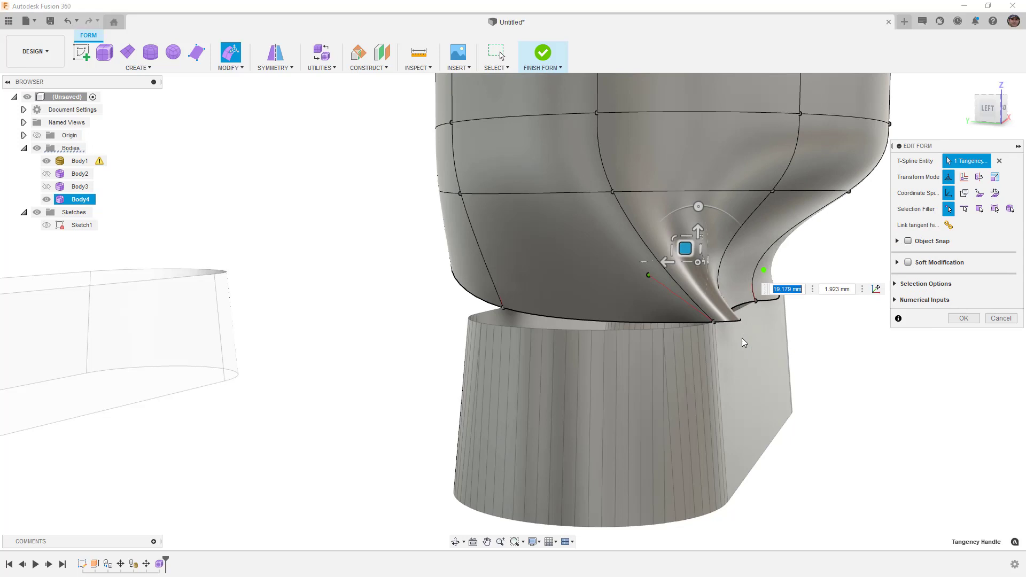
shift+middle_drag(742, 339, 739, 363)
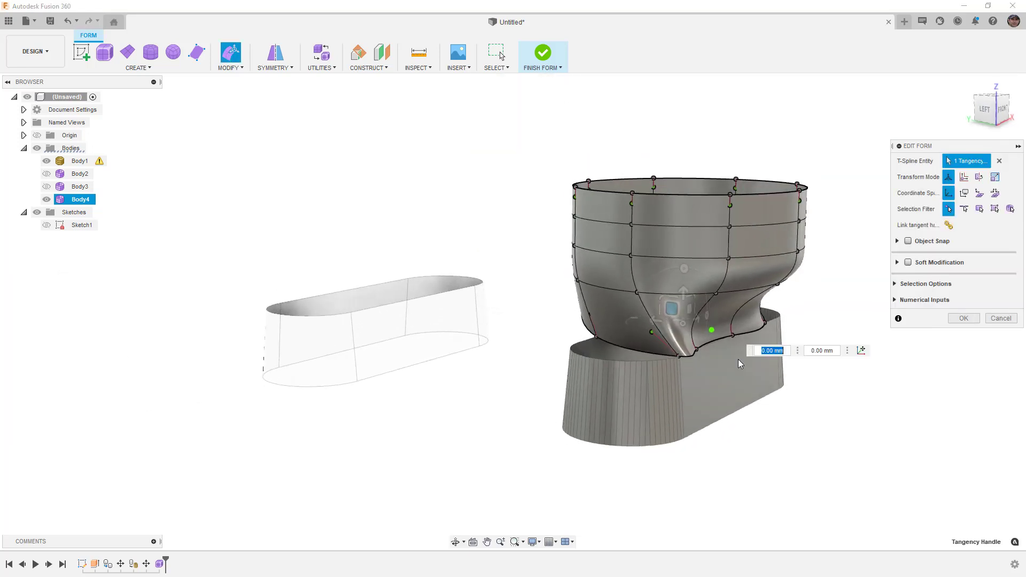
Select further tangency handles and a vertex along the funnel's bottom edge.
click(948, 226)
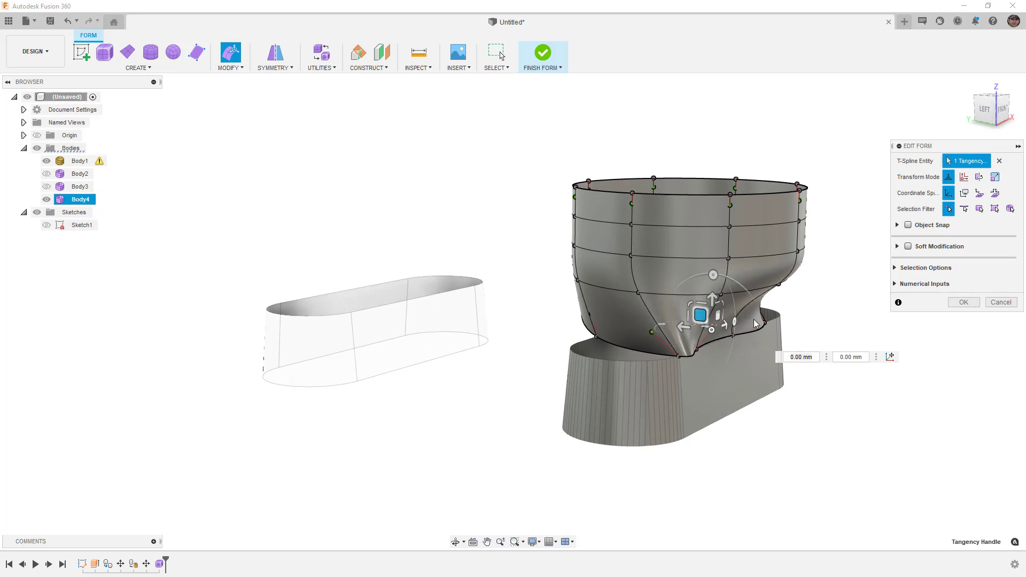
click(732, 367)
scroll(734, 320, up, 3)
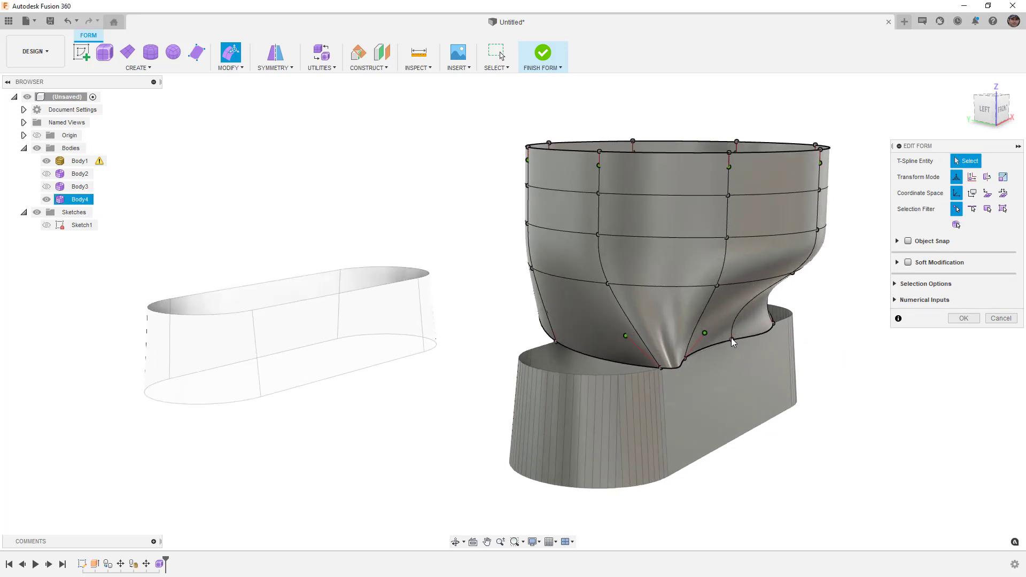
click(731, 338)
shift+middle_drag(745, 357, 745, 363)
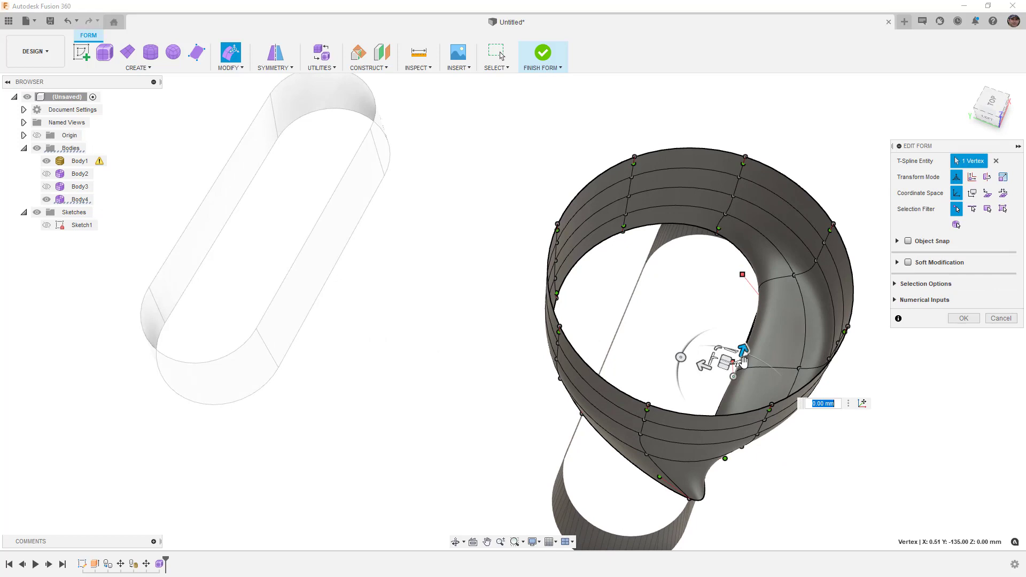
click(733, 369)
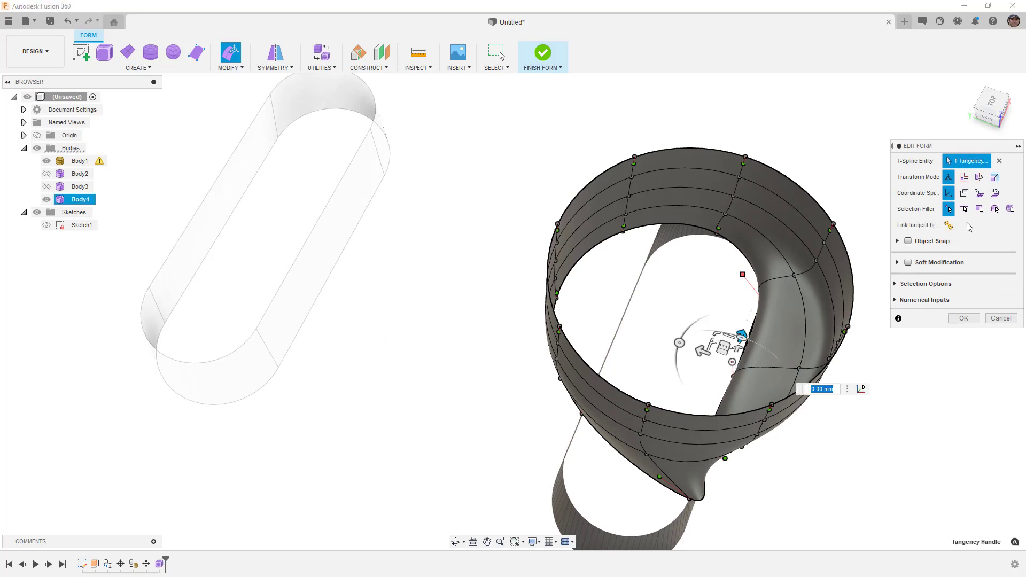
click(733, 374)
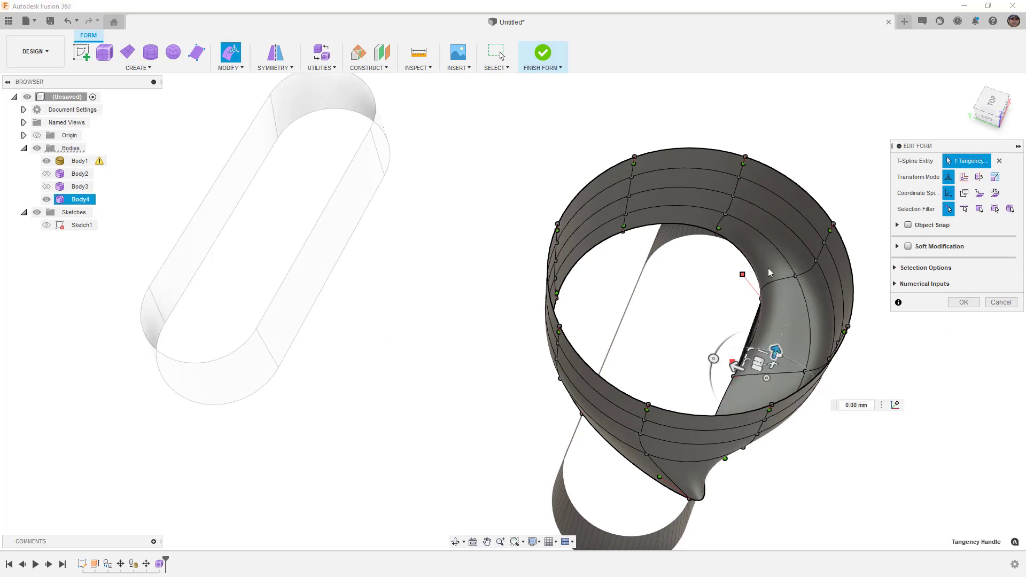
click(742, 274)
Inspect the funnel's lower blend and confirm the form edits.
shift+middle_drag(873, 424, 877, 166)
scroll(902, 459, up, 5)
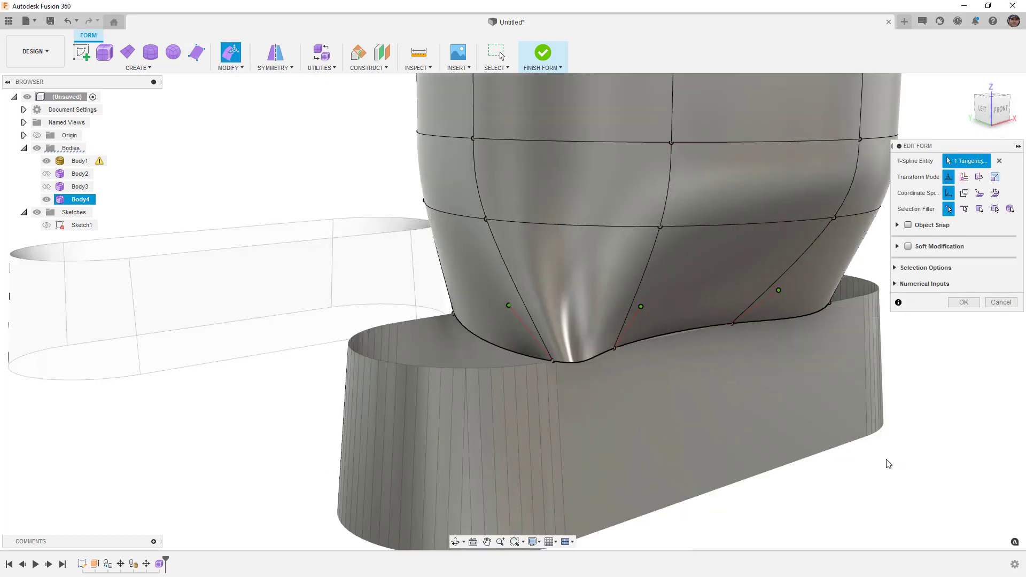
click(901, 459)
mouse_move(873, 433)
shift+middle_down()
mouse_move(821, 424)
mouse_move(854, 426)
shift+middle_up()
scroll(854, 426, down, 3)
click(964, 319)
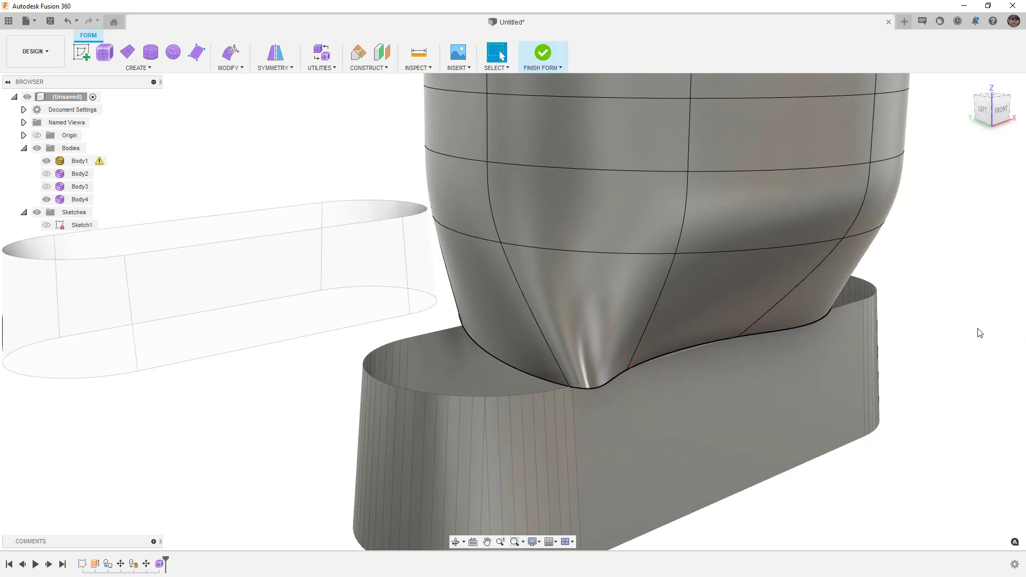
Hide Body4 and Body1, and show Sketch1 and cylinder Body3.
scroll(909, 364, down, 3)
click(47, 200)
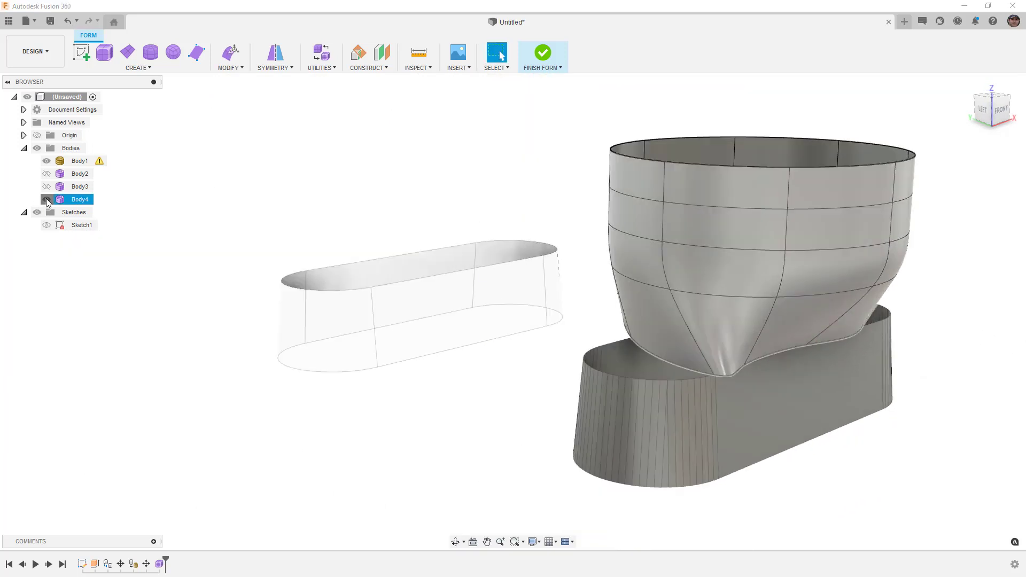
click(47, 160)
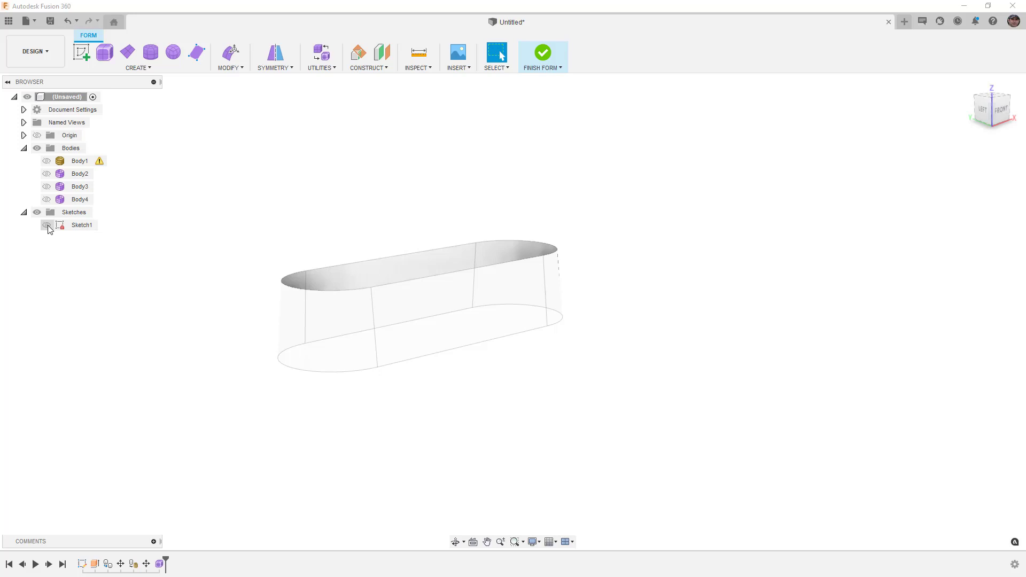
click(46, 225)
click(46, 187)
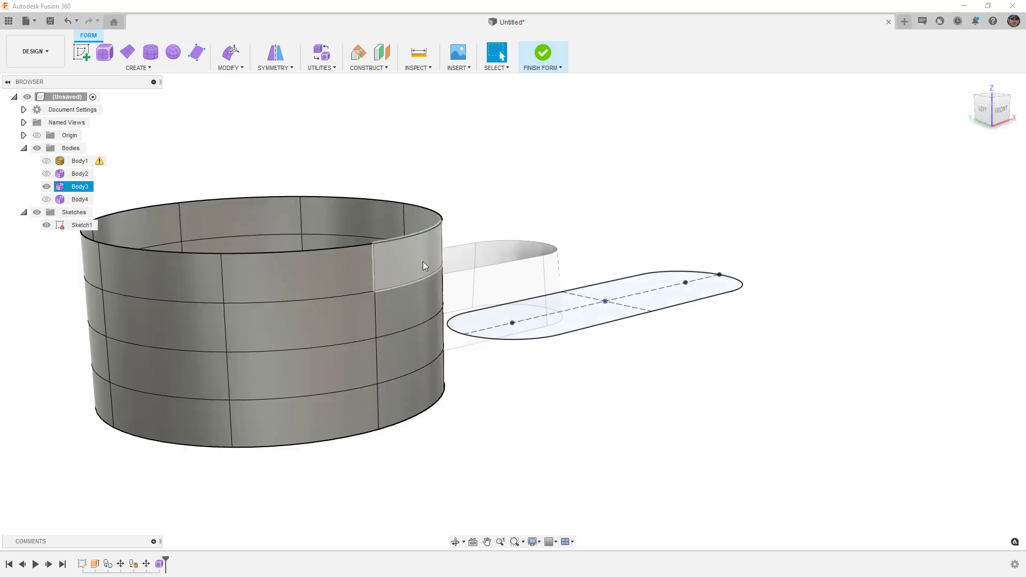
scroll(422, 262, down, 2)
shift+middle_drag(574, 343, 565, 348)
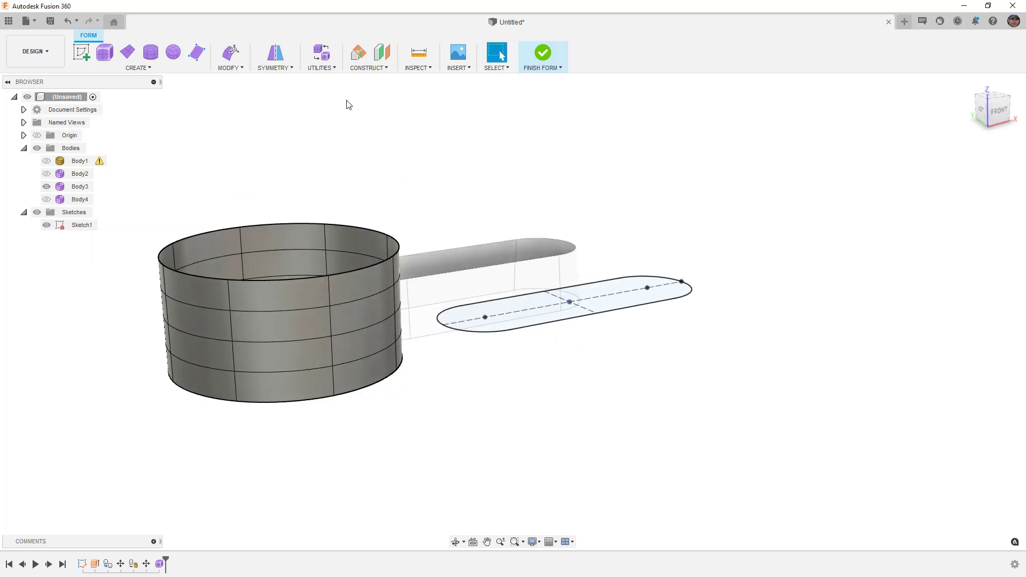
In Edit Form, move the whole Body3 from the front view to sit centred above the slot.
click(76, 187)
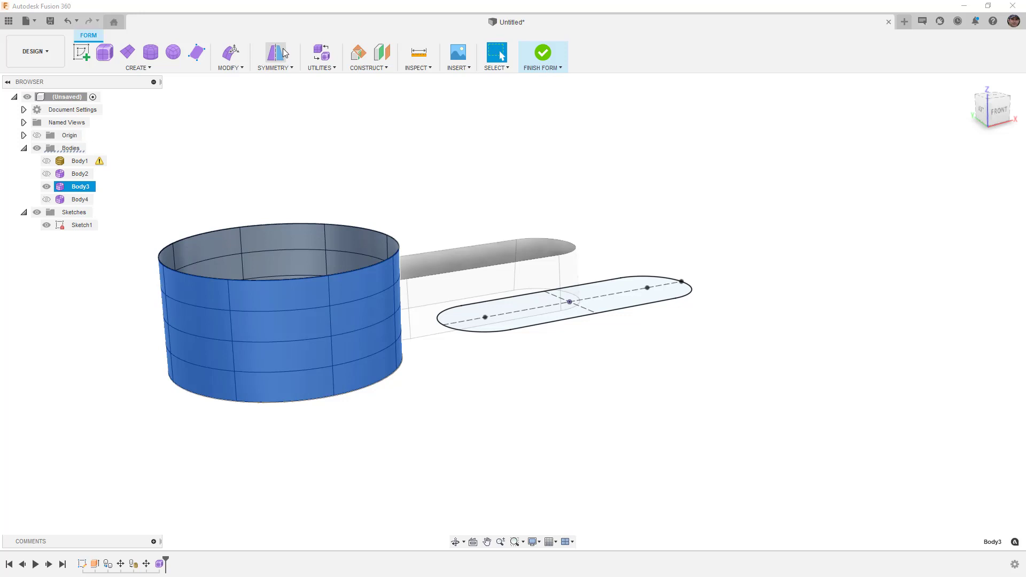
click(231, 52)
click(997, 111)
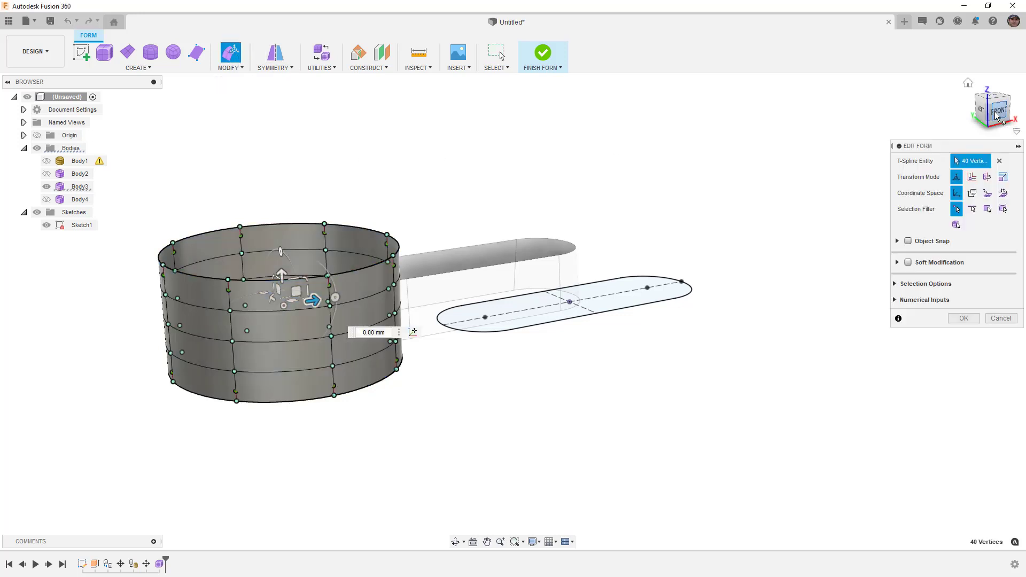
click(1004, 210)
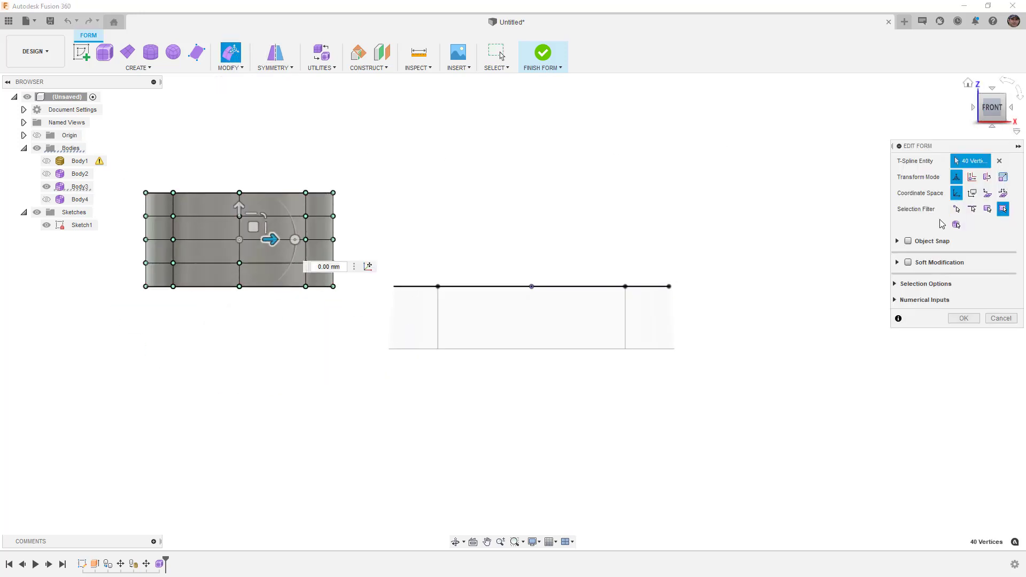
drag(254, 226, 544, 199)
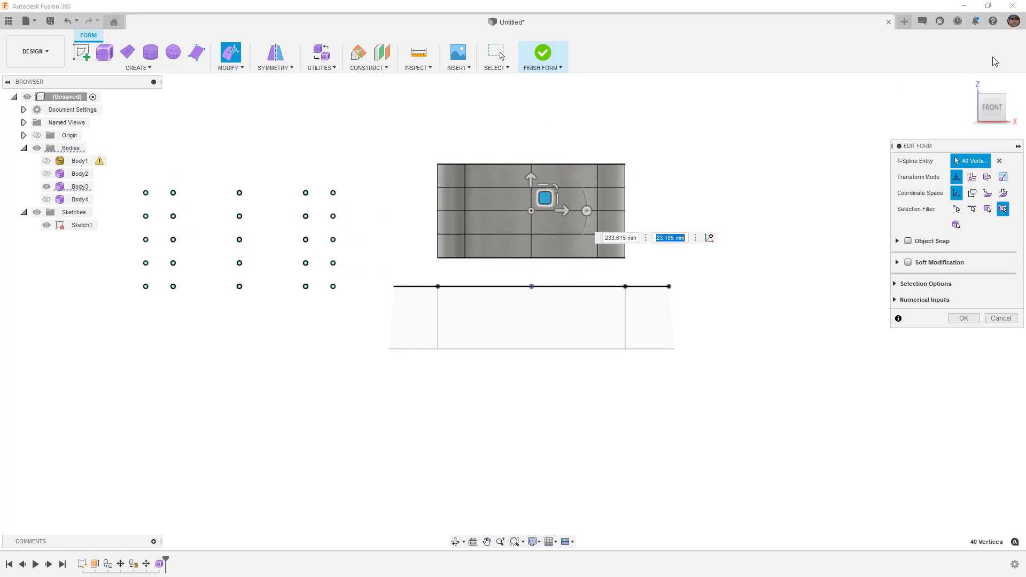
key(F6)
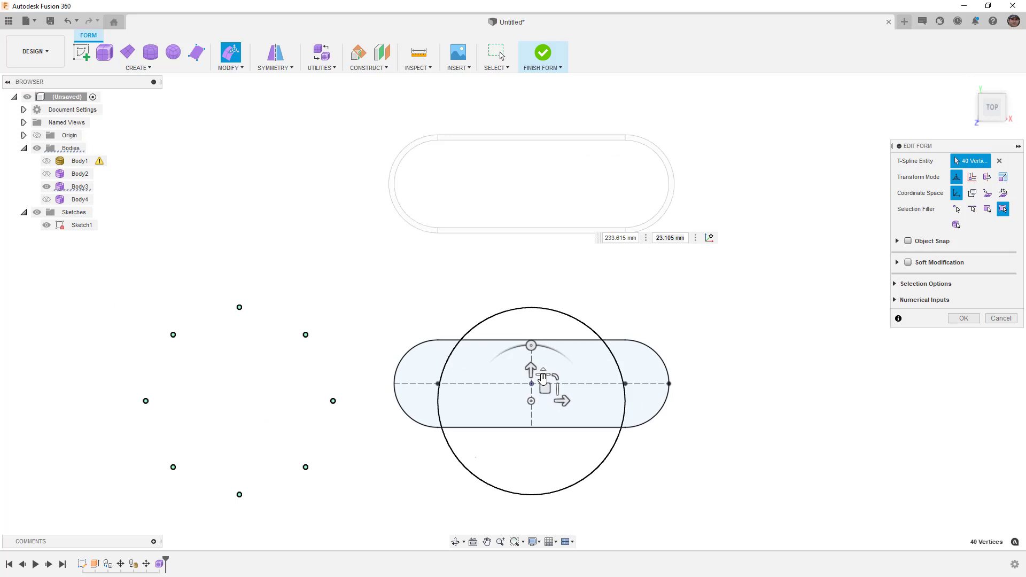
click(955, 320)
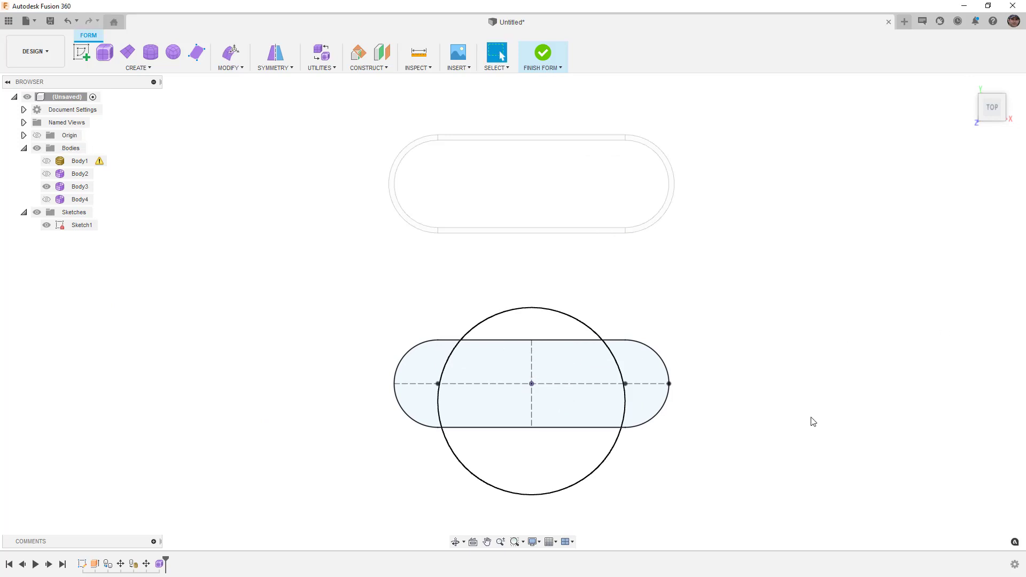
shift+middle_drag(809, 434, 752, 387)
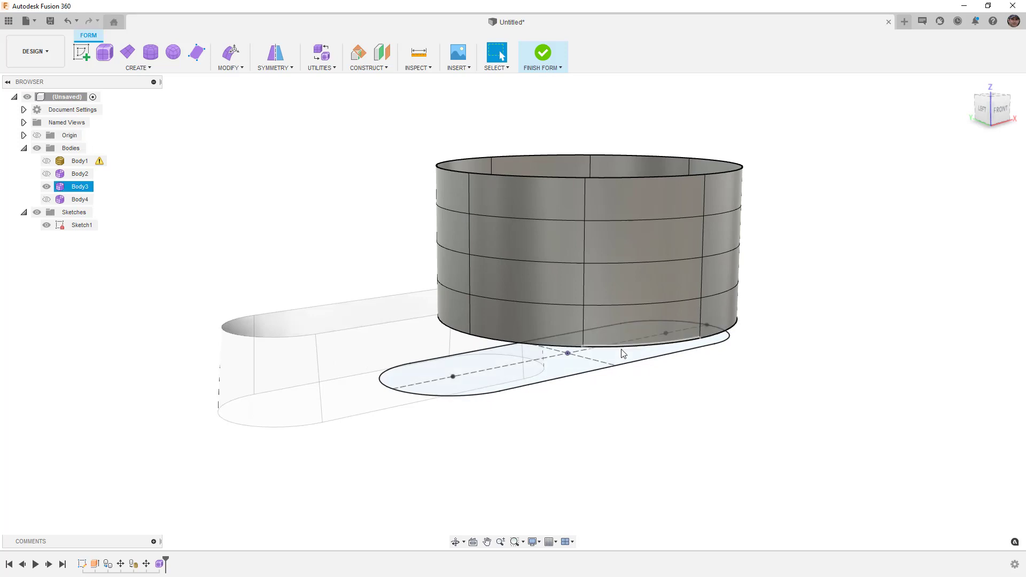
Use Modify > Match to match Body3's bottom edge loop to the slot sketch outline.
click(231, 67)
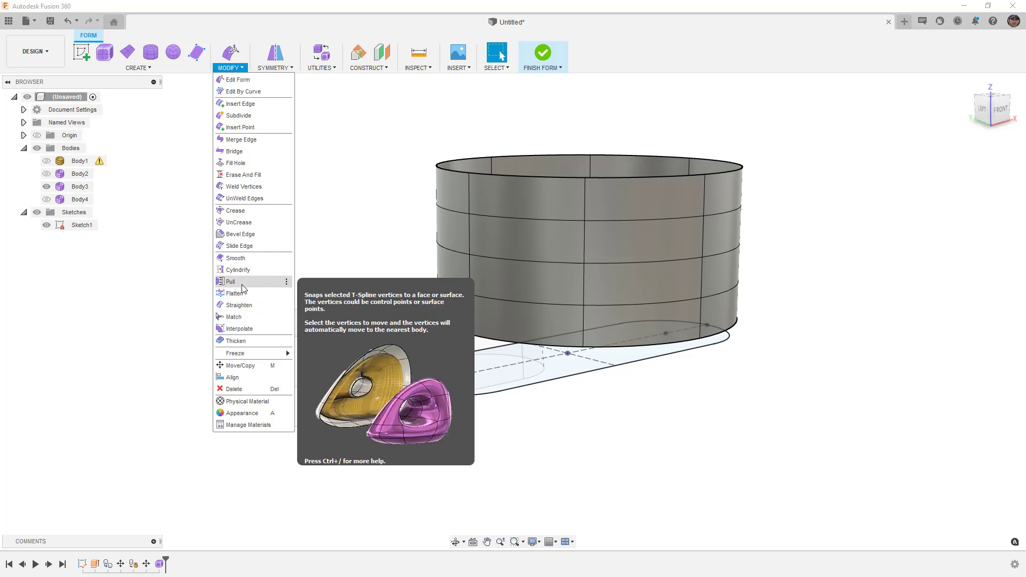
click(245, 316)
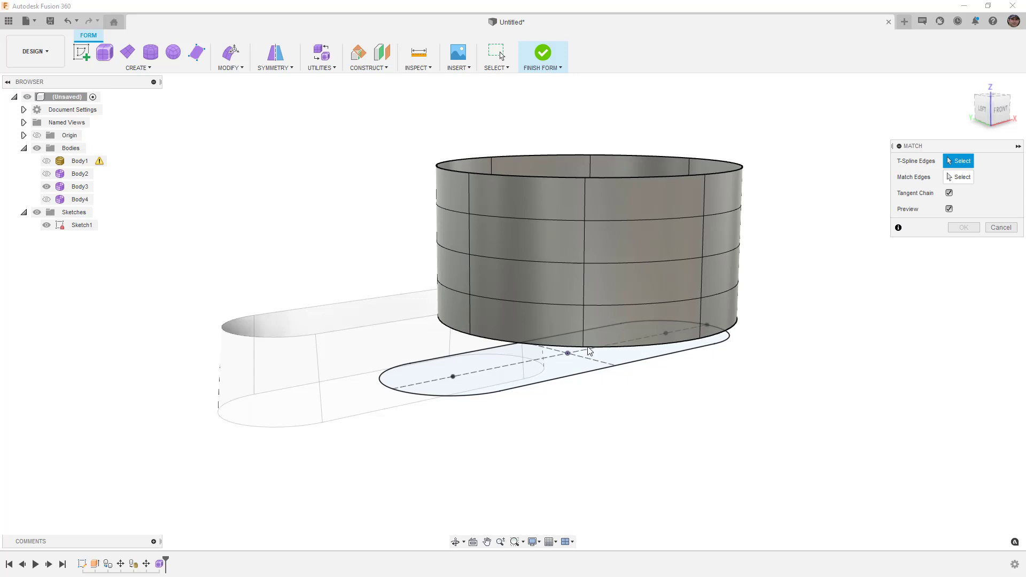
click(629, 350)
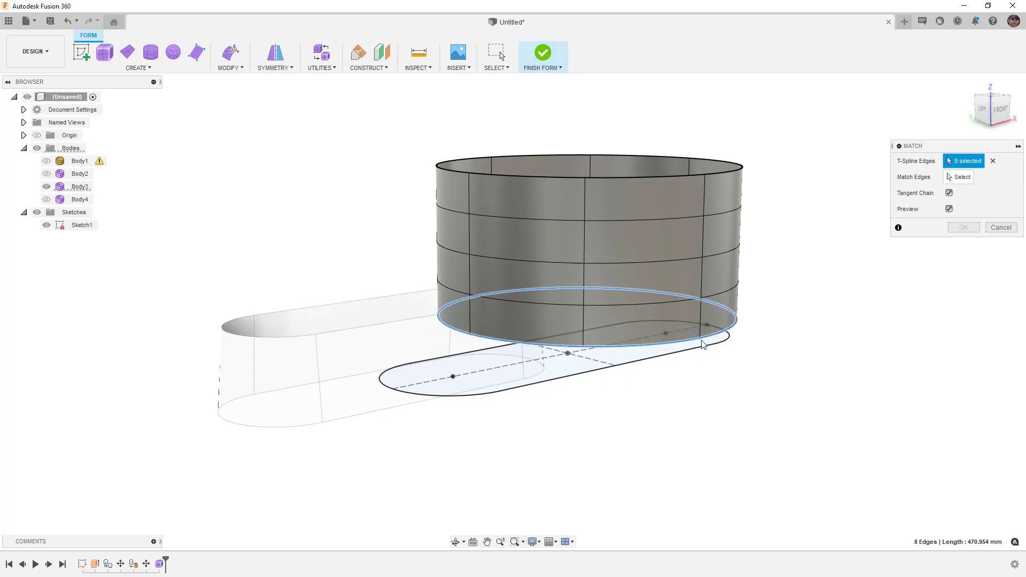
click(960, 177)
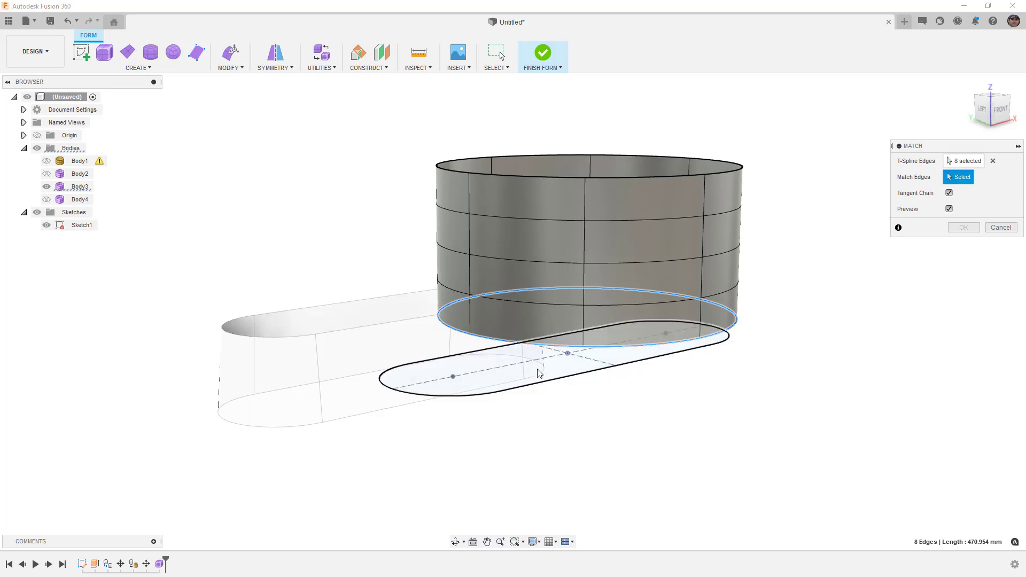
shift+middle_drag(543, 378, 541, 383)
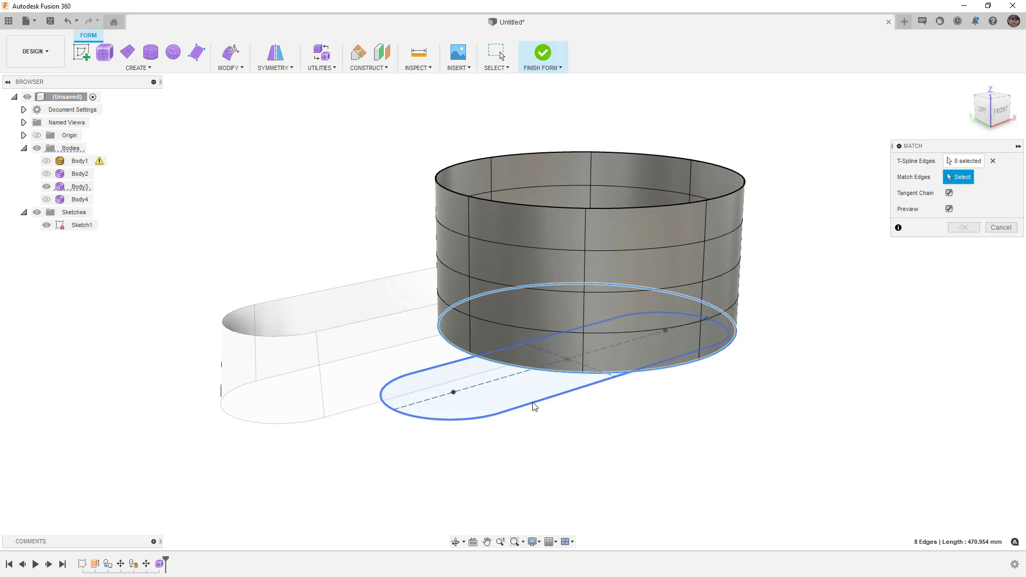
click(535, 406)
shift+middle_drag(572, 419, 551, 409)
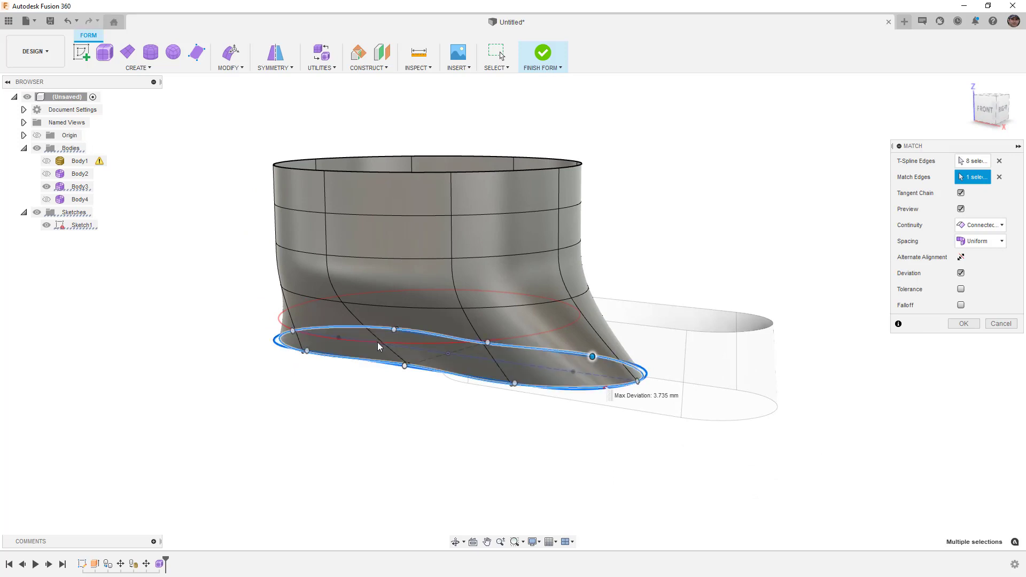
Compare the match with the original via box/smooth display and Preview toggles, then view Continuity options.
middle_drag(406, 345, 473, 346)
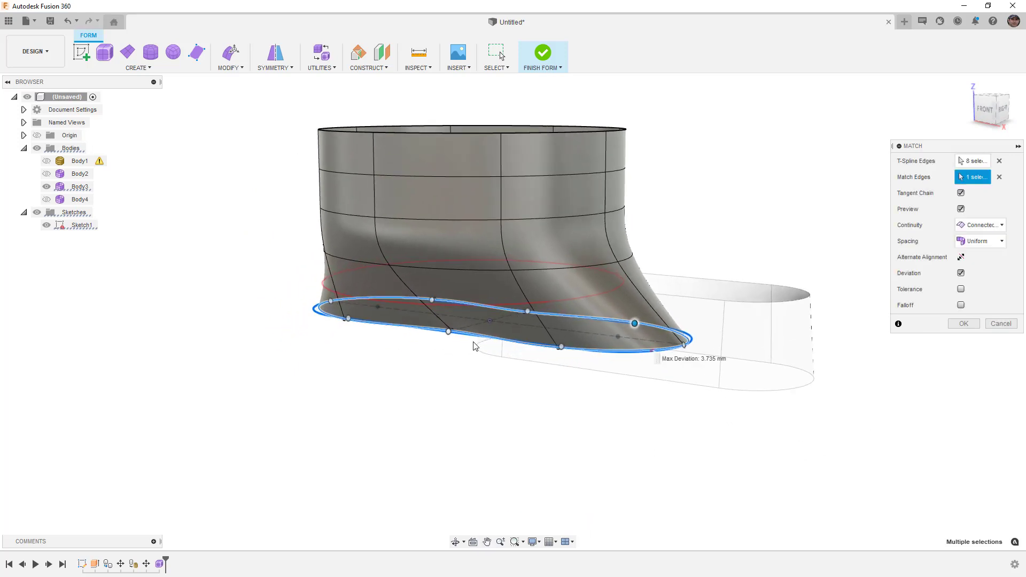
shift+middle_drag(534, 360, 572, 385)
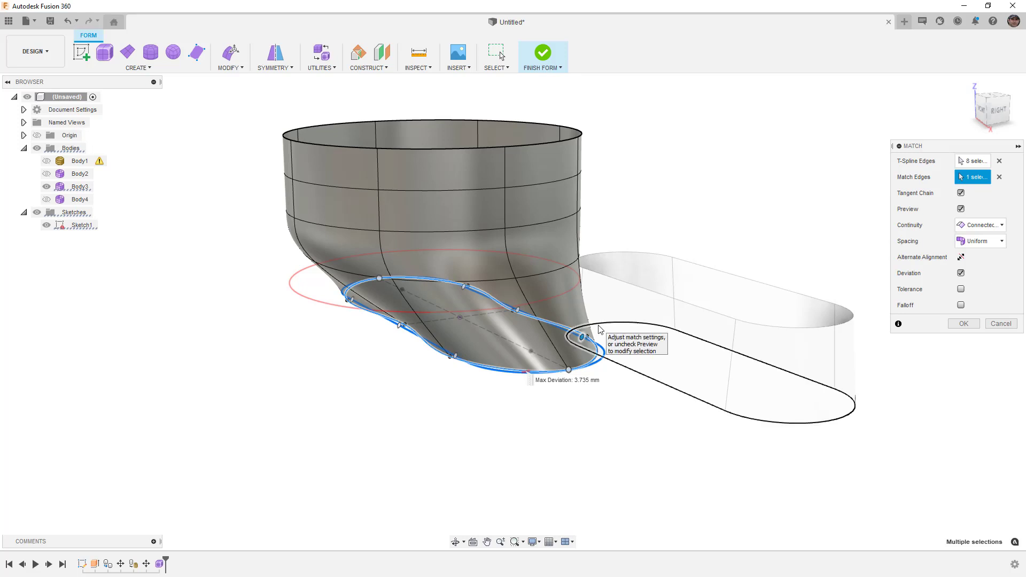
key(ctrl+1)
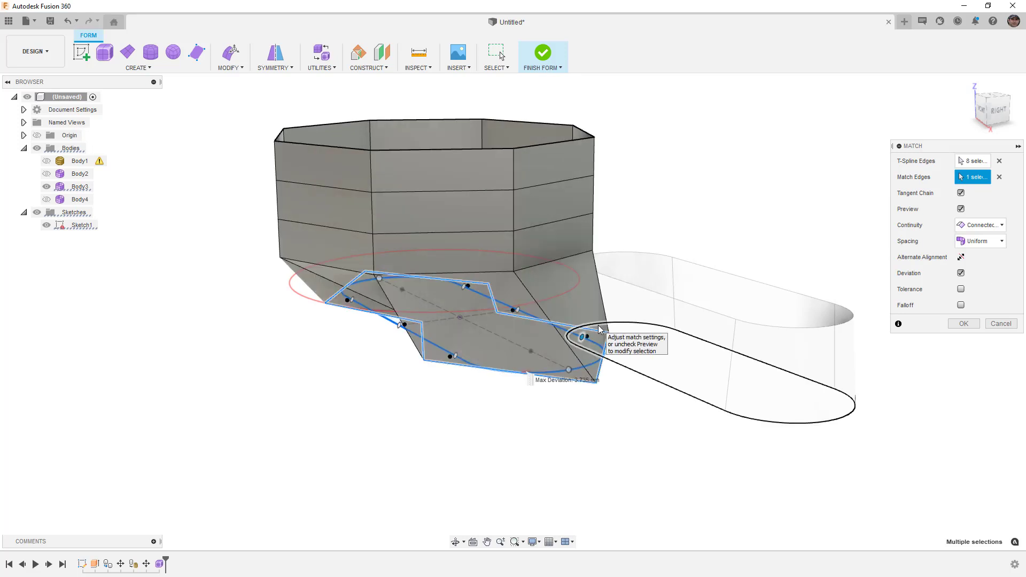
key(alt+3)
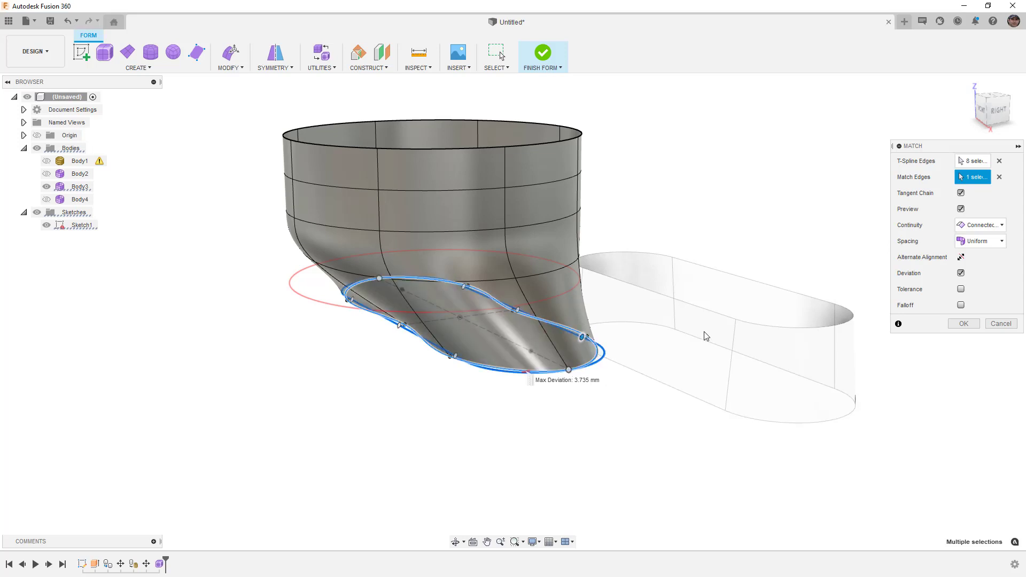
click(961, 209)
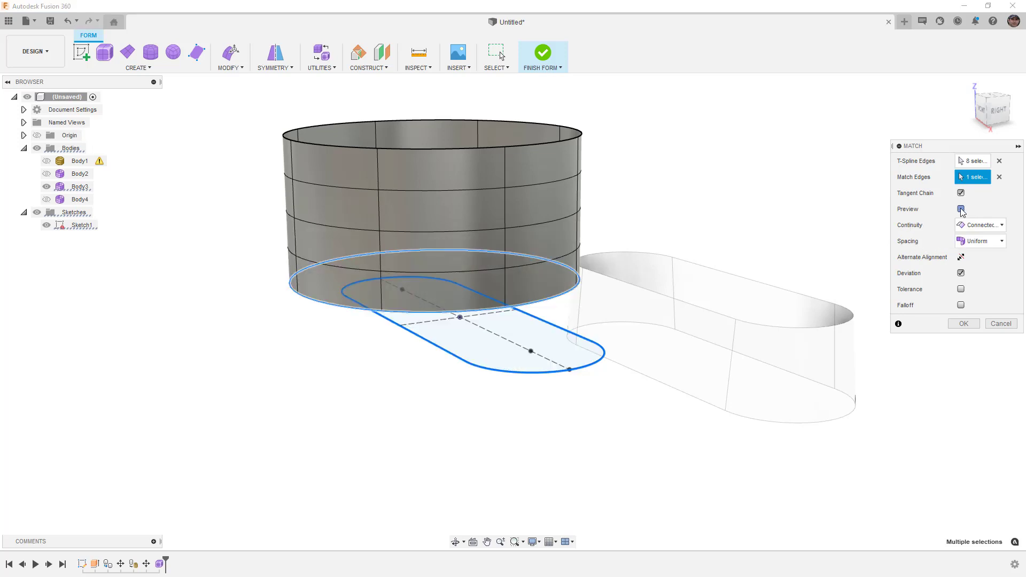
click(961, 209)
click(988, 227)
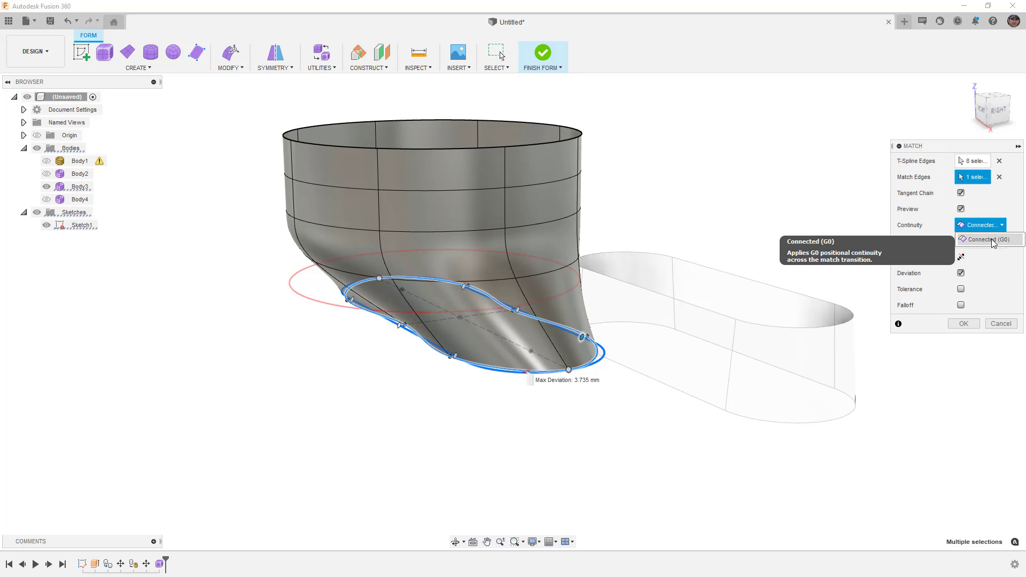
Set Match spacing to Curvature after trying Uniform, and test Alternate Alignment on and off.
click(997, 208)
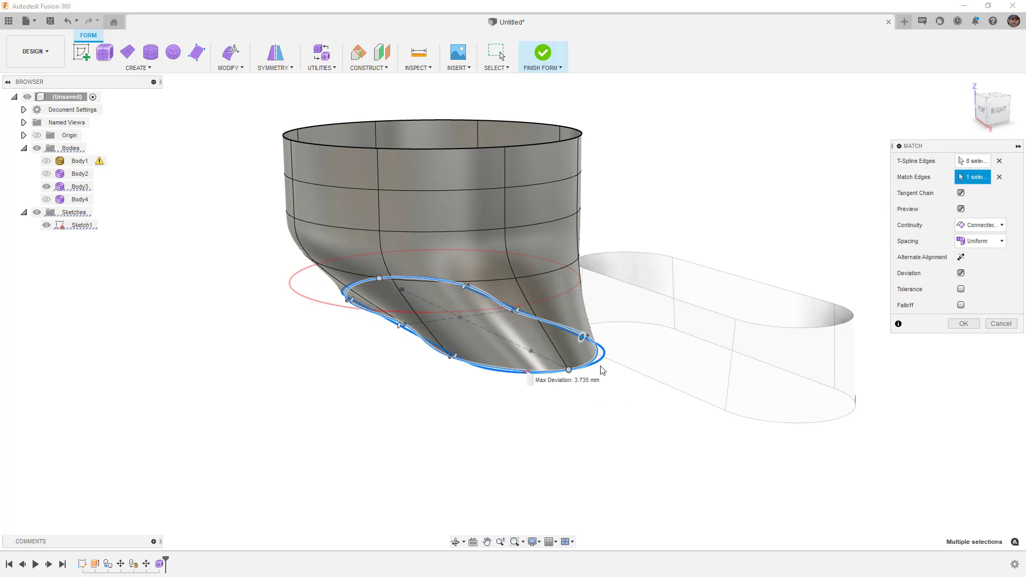
click(984, 250)
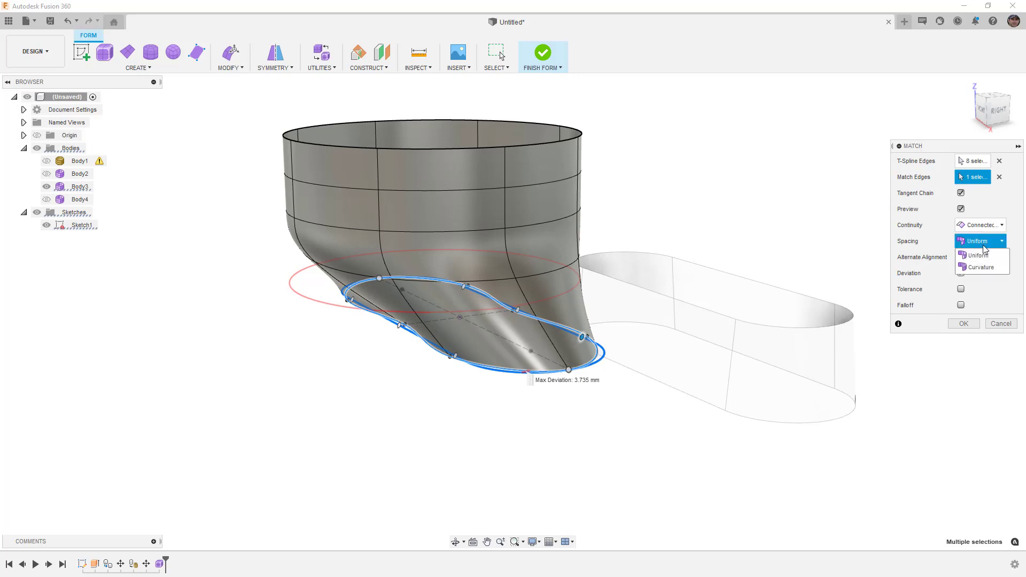
click(986, 268)
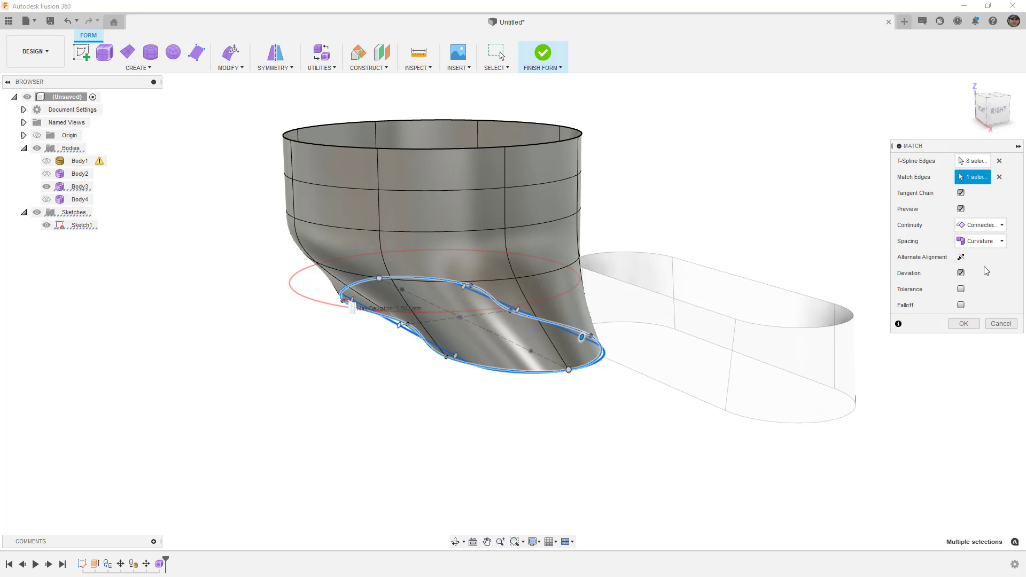
click(987, 247)
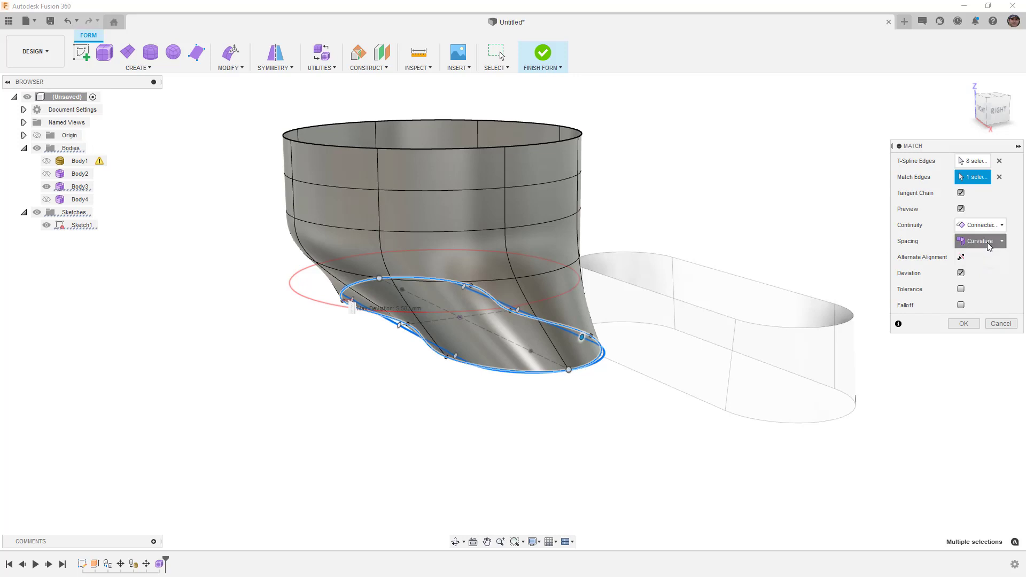
click(987, 259)
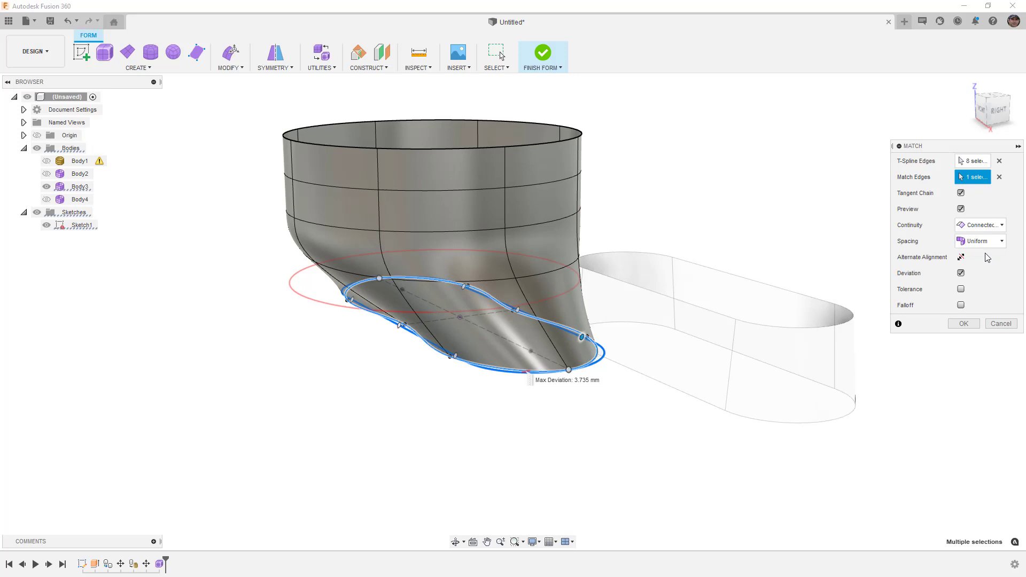
click(989, 245)
click(985, 269)
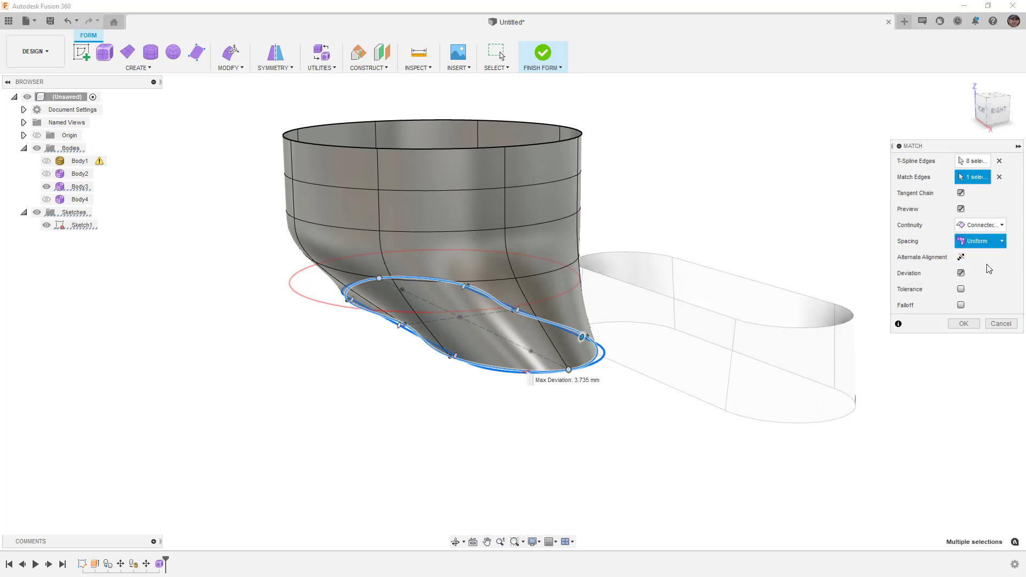
shift+middle_drag(660, 380, 658, 350)
click(962, 258)
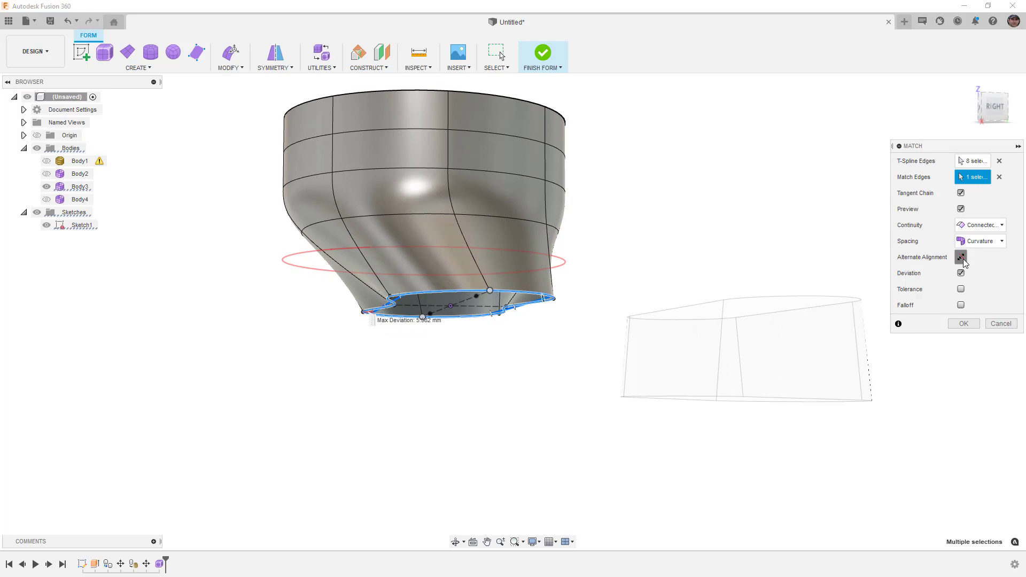
click(962, 258)
shift+middle_drag(694, 291, 721, 301)
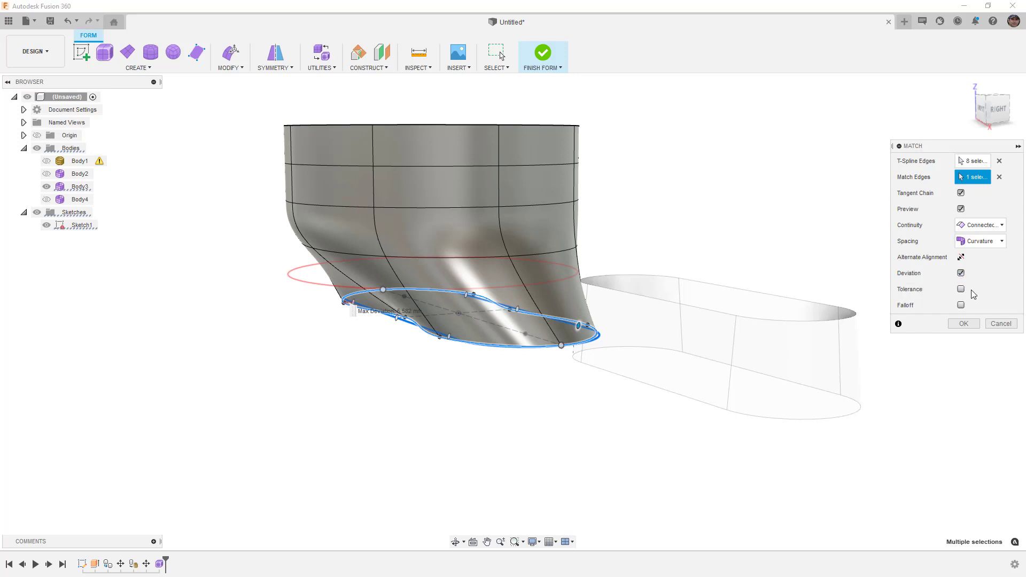
Enable falloff on the match, enter a new falloff distance, and view the effect from the right.
click(961, 305)
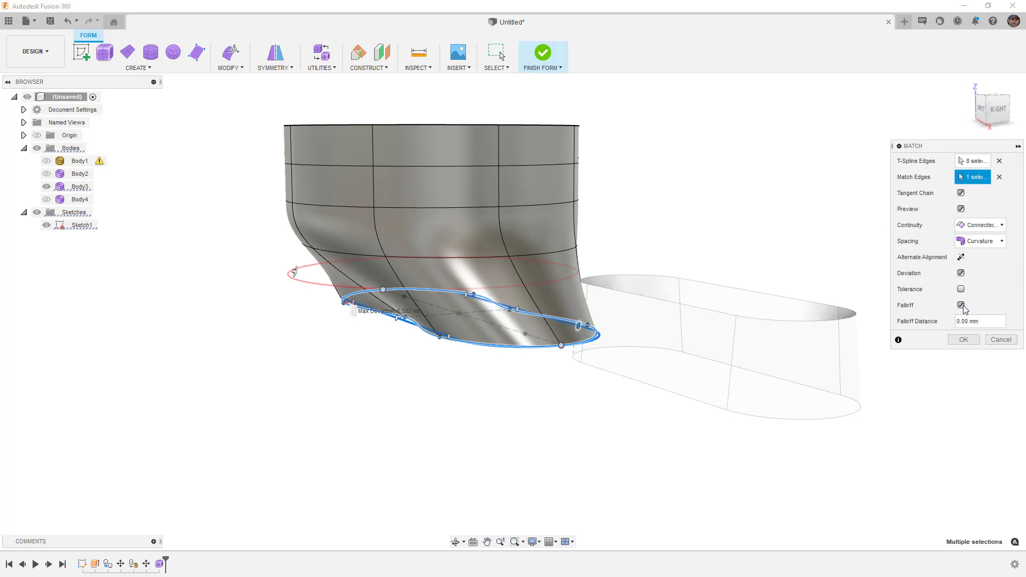
double_click(966, 321)
text(5)
text(50)
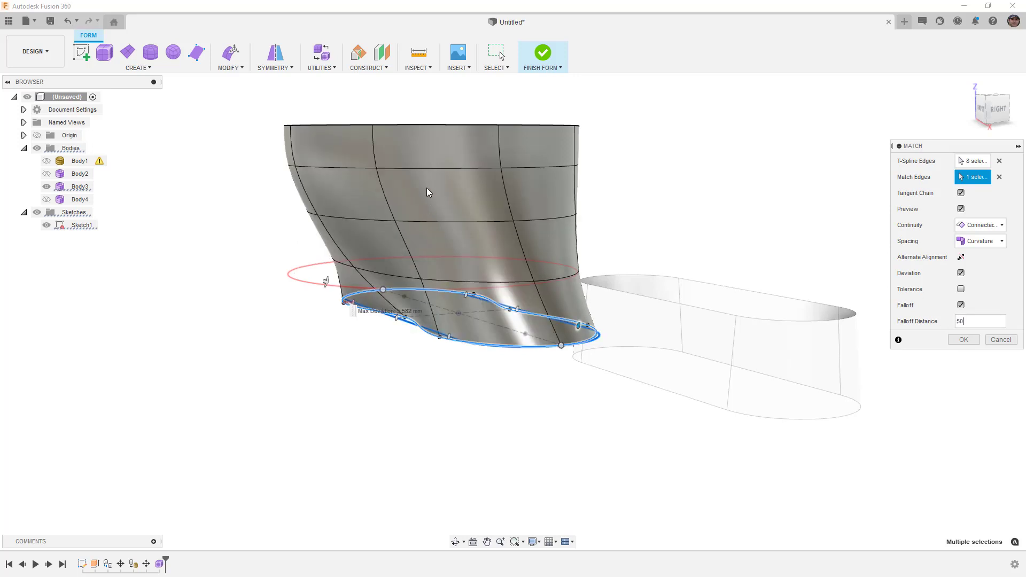
shift+middle_drag(426, 191, 536, 327)
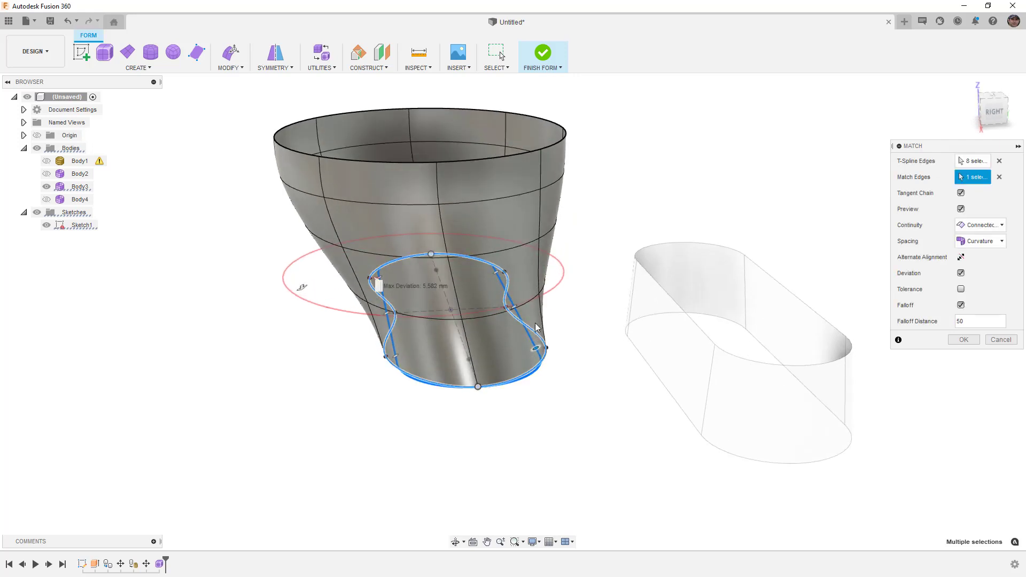
click(995, 112)
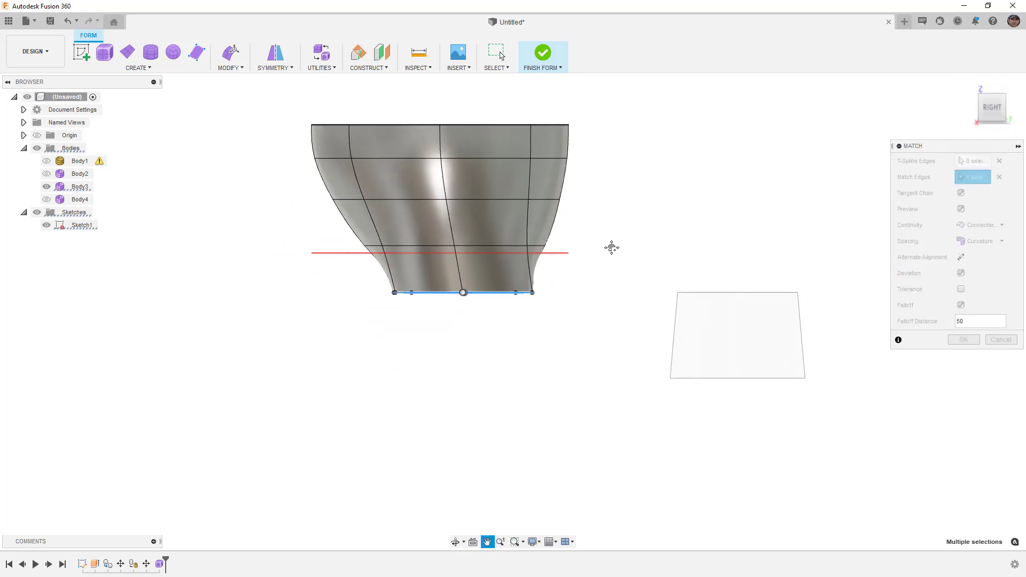
Try falloff distances of 100 and 25, then settle on 50 mm.
click(970, 319)
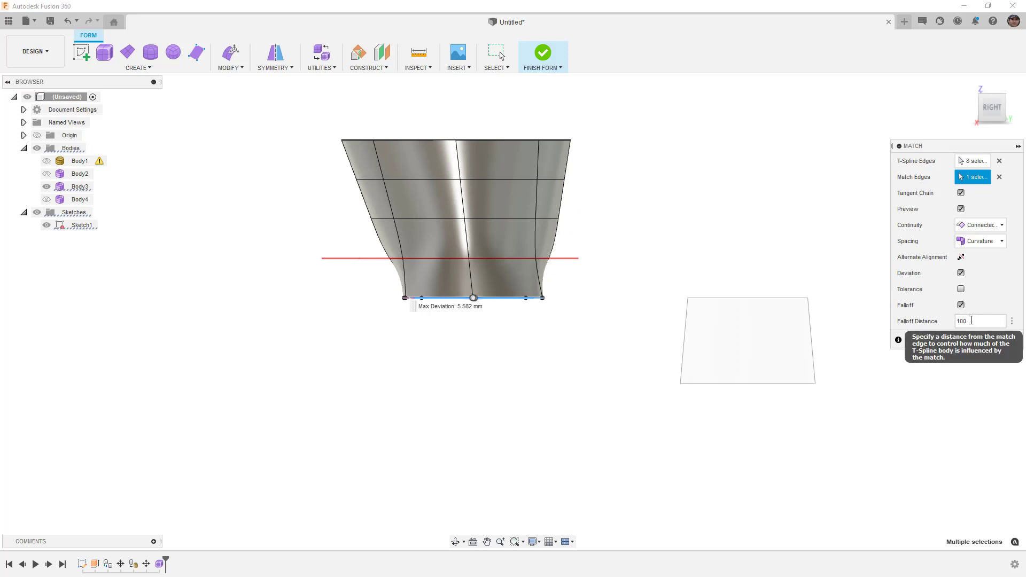
drag(971, 320, 953, 324)
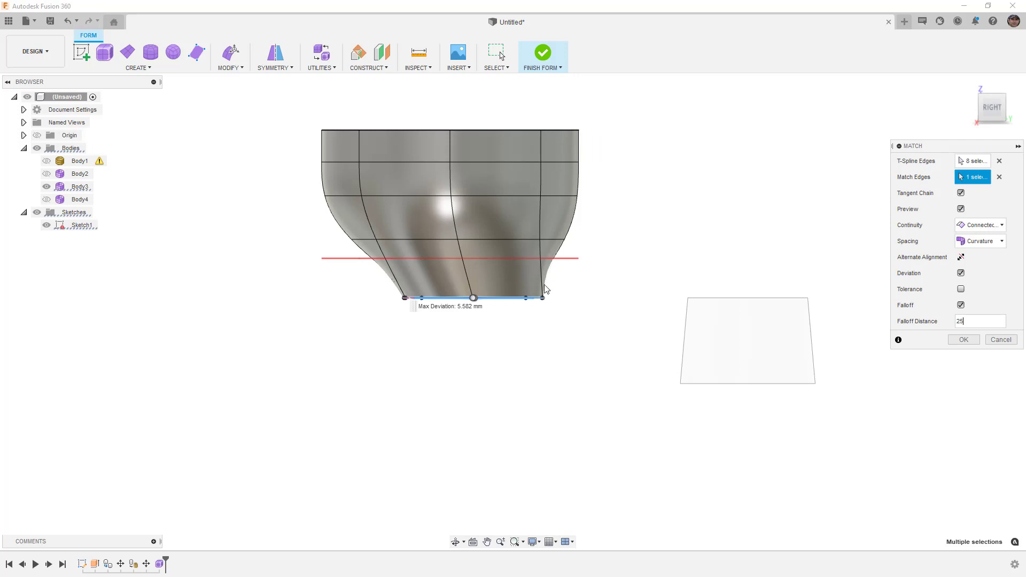
shift+middle_drag(508, 273, 332, 255)
click(957, 321)
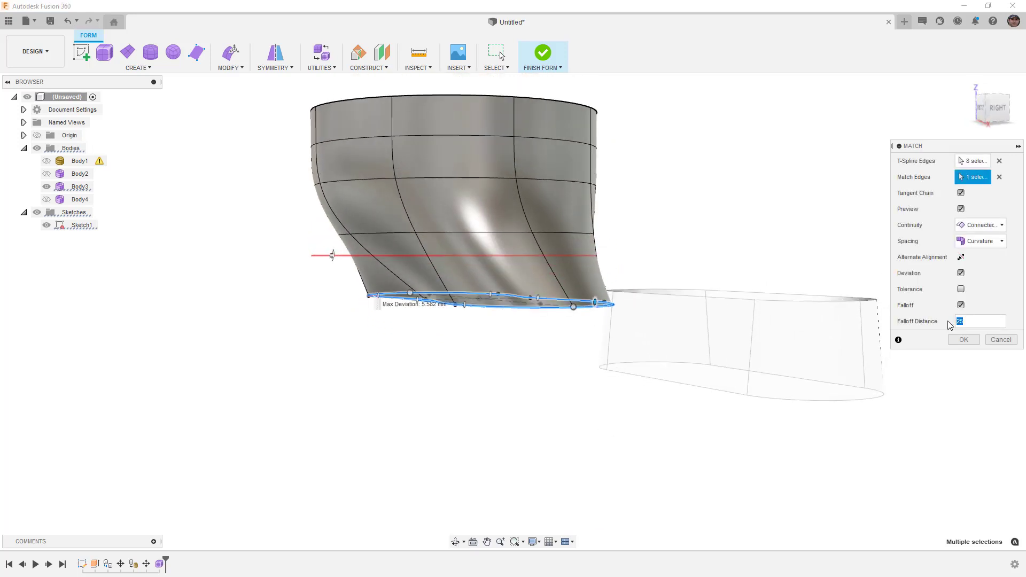
text(50)
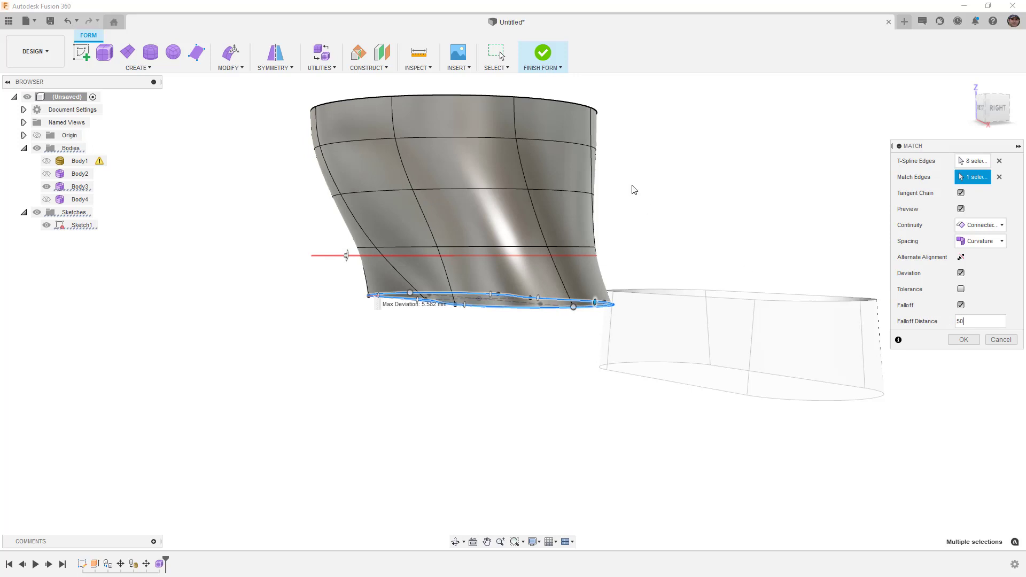
shift+middle_drag(635, 191, 357, 350)
shift+middle_drag(631, 223, 646, 229)
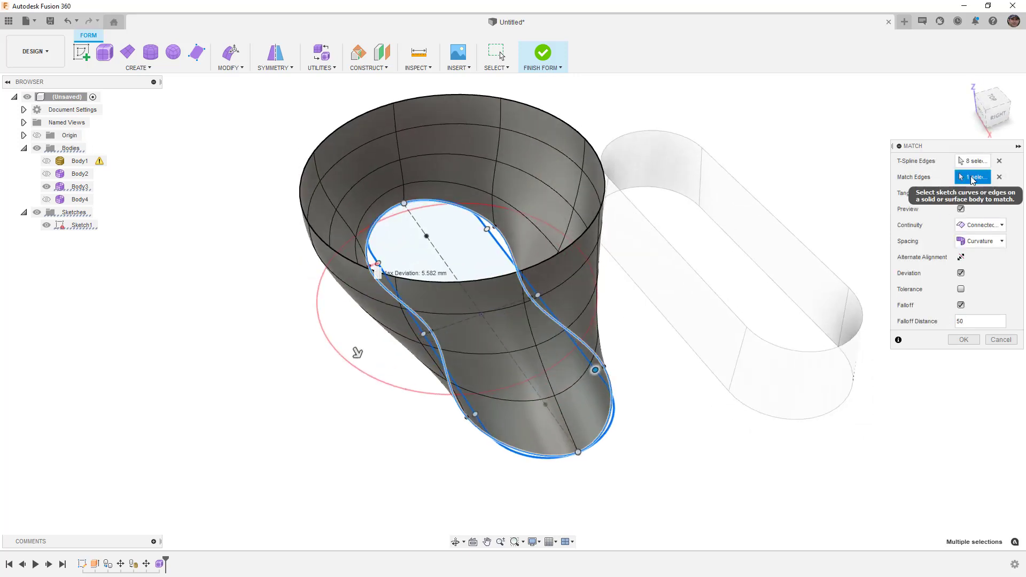
Re-pick the slot sketch as match target with Connected continuity and apply the 50 mm falloff match.
click(999, 178)
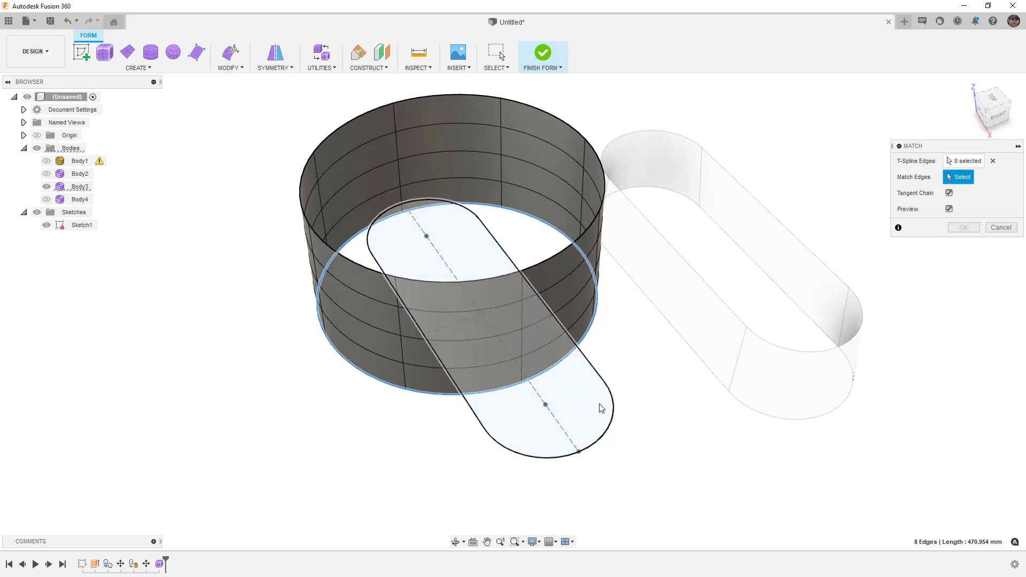
click(600, 405)
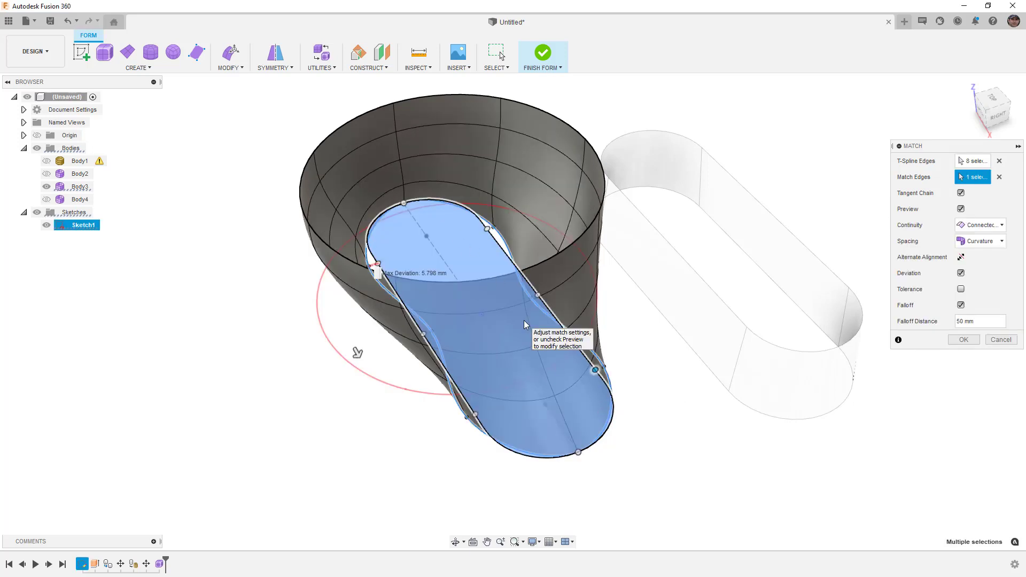
click(992, 227)
click(993, 229)
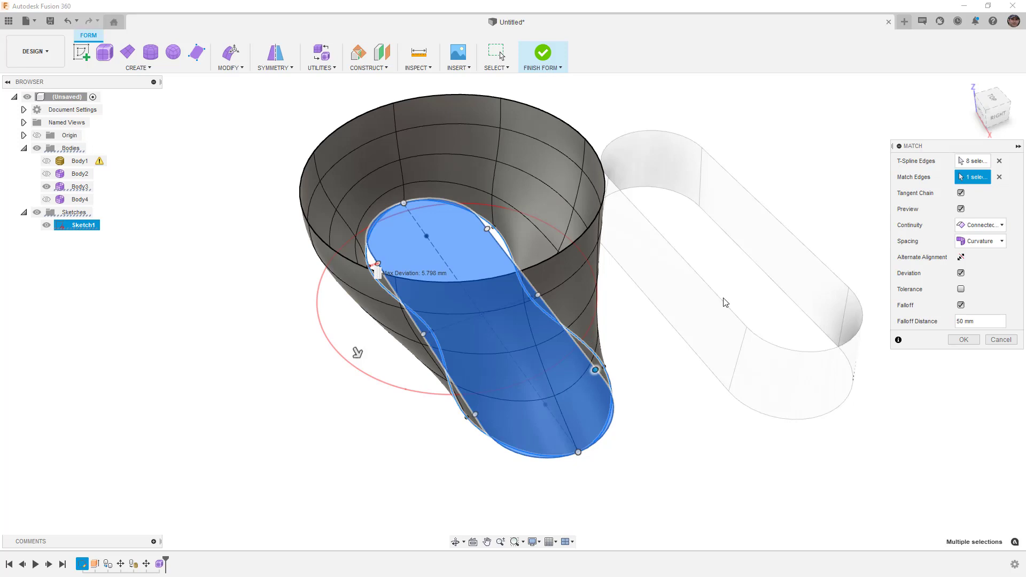
shift+middle_drag(679, 359, 595, 381)
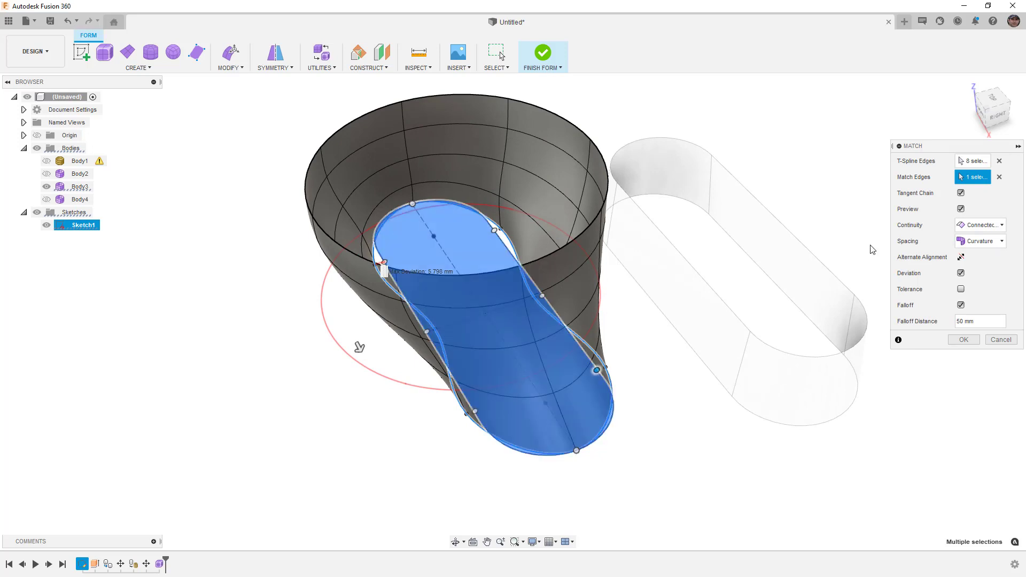
click(1000, 177)
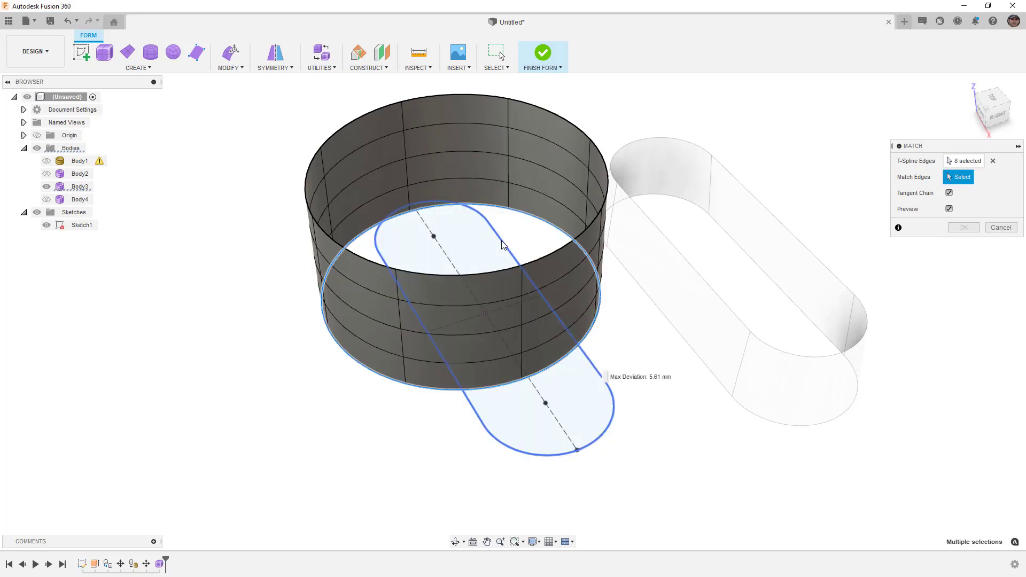
click(601, 375)
shift+middle_drag(739, 390, 747, 364)
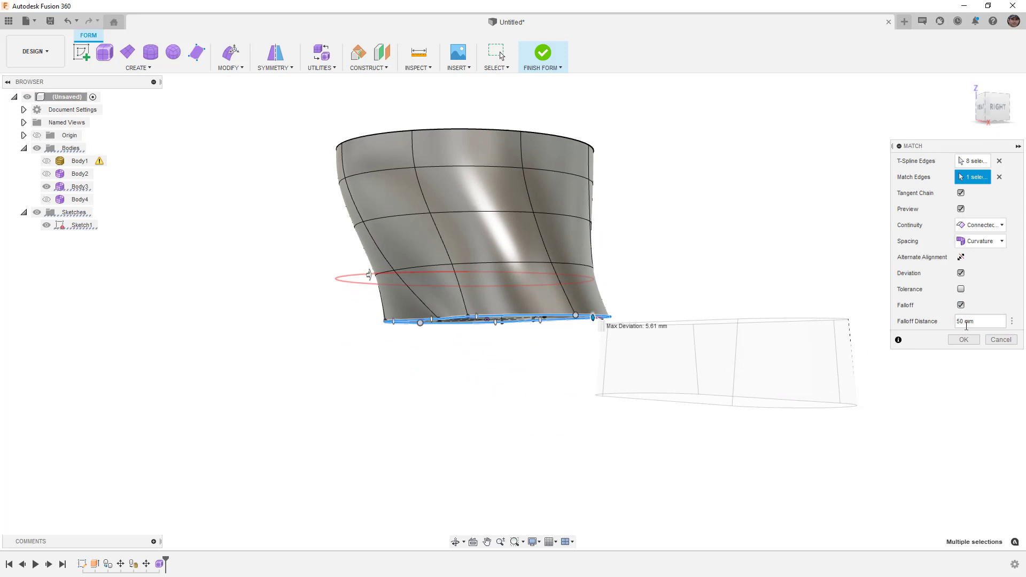
click(969, 345)
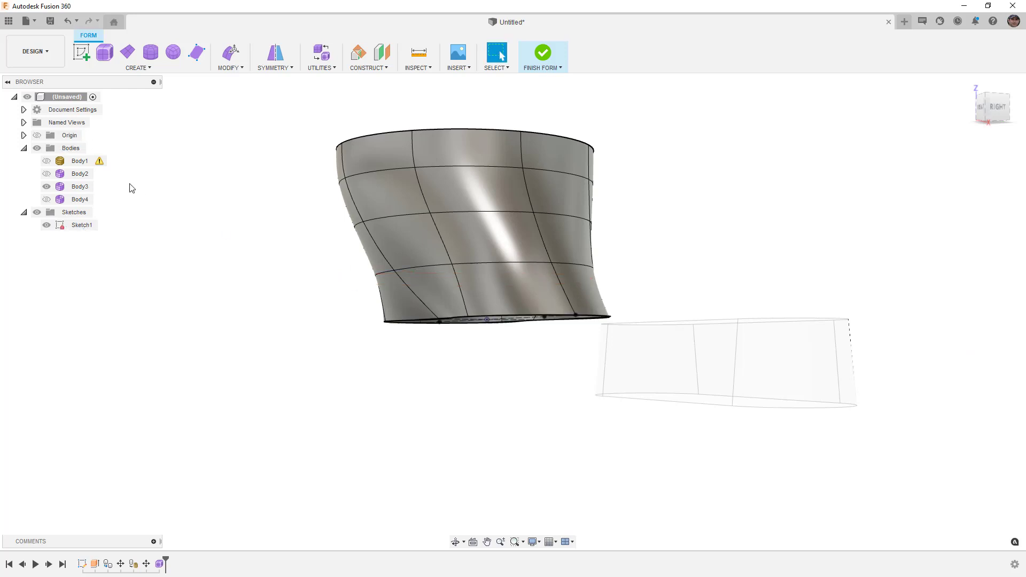
click(80, 186)
click(47, 187)
click(47, 174)
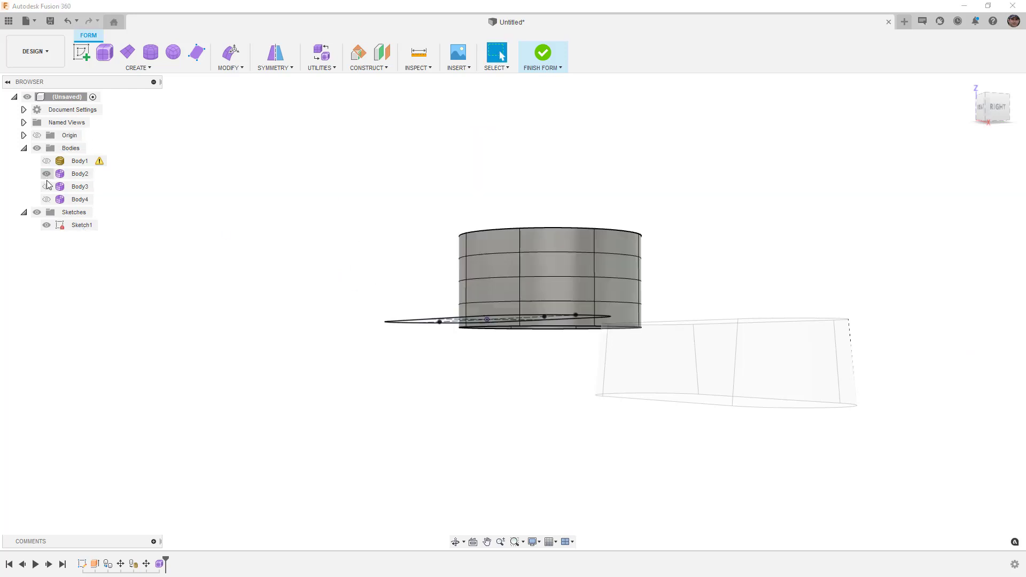
click(47, 225)
click(80, 174)
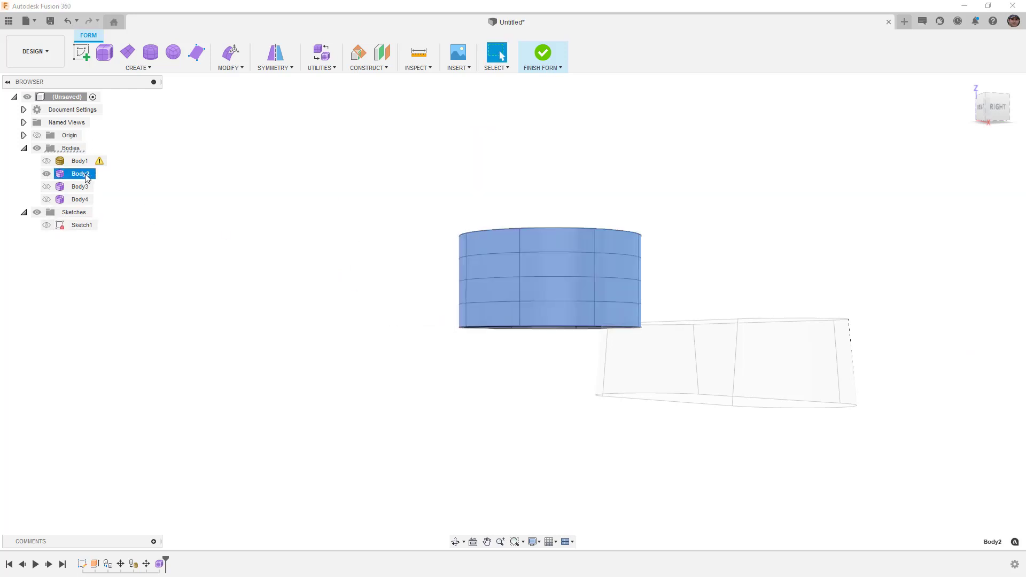
click(231, 52)
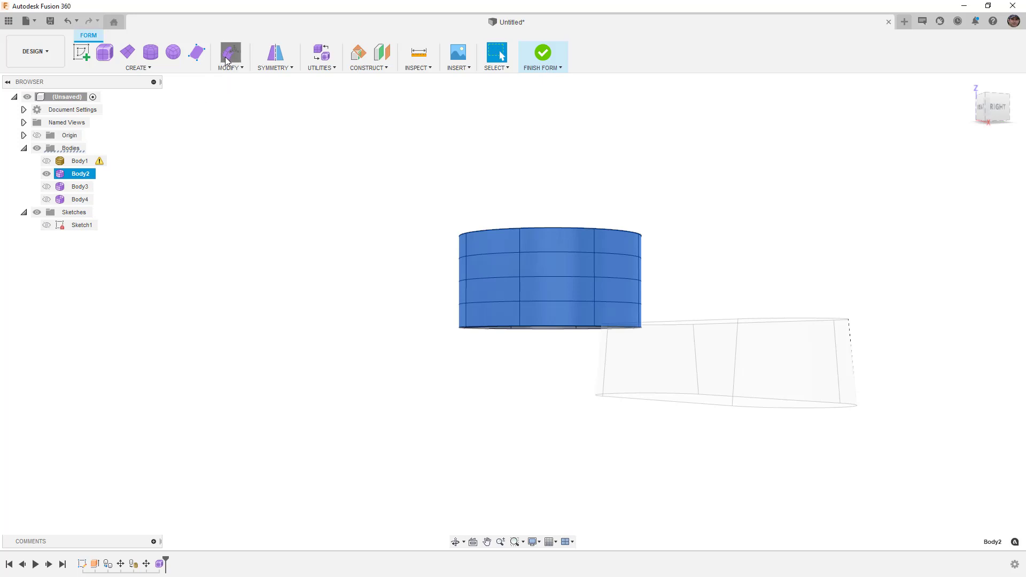
click(996, 109)
drag(776, 230, 775, 196)
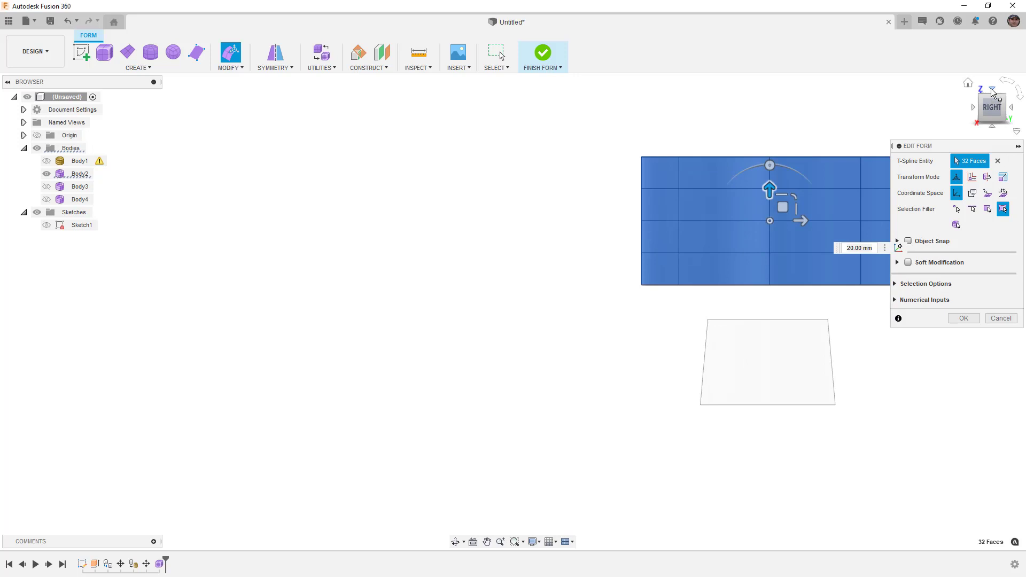
click(992, 88)
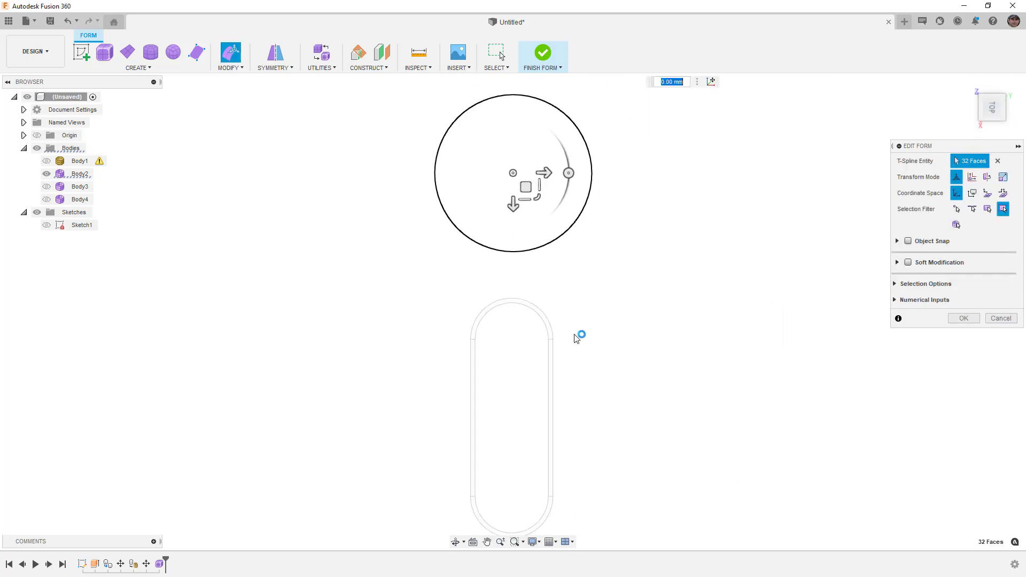
drag(525, 209, 524, 433)
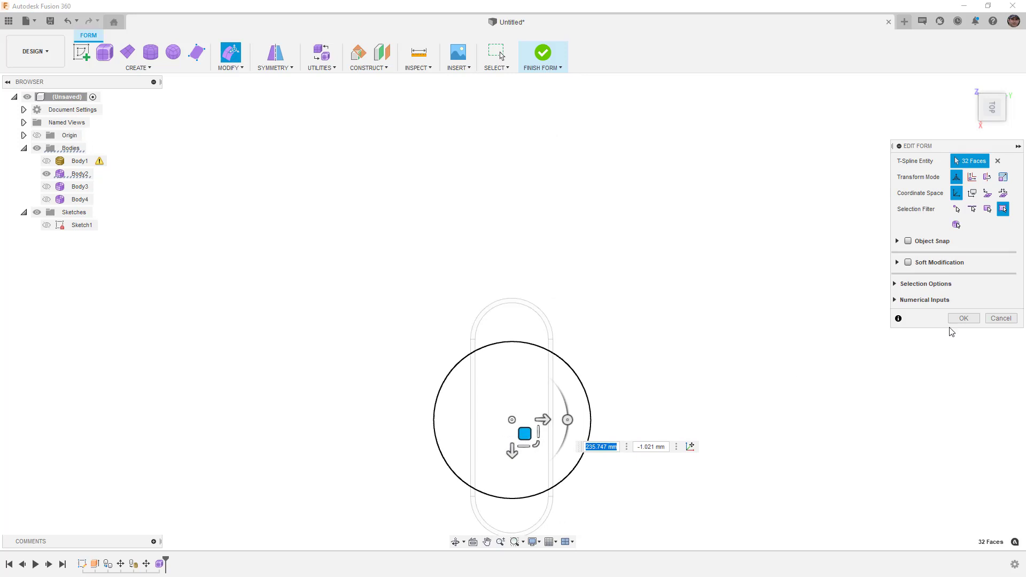
click(964, 318)
shift+middle_drag(716, 375, 623, 319)
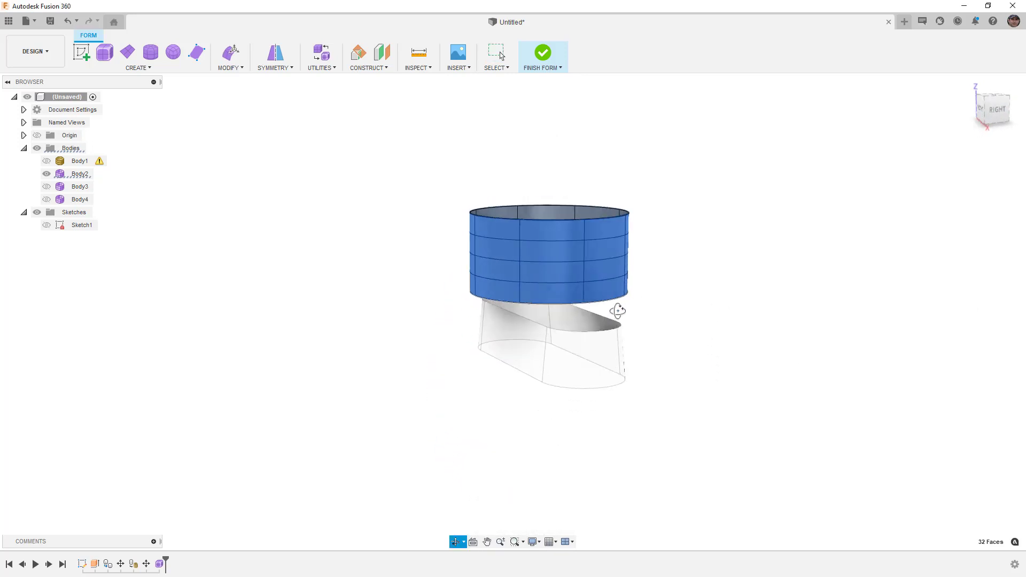
click(521, 320)
shift+middle_drag(522, 320, 560, 321)
scroll(560, 321, up, 1)
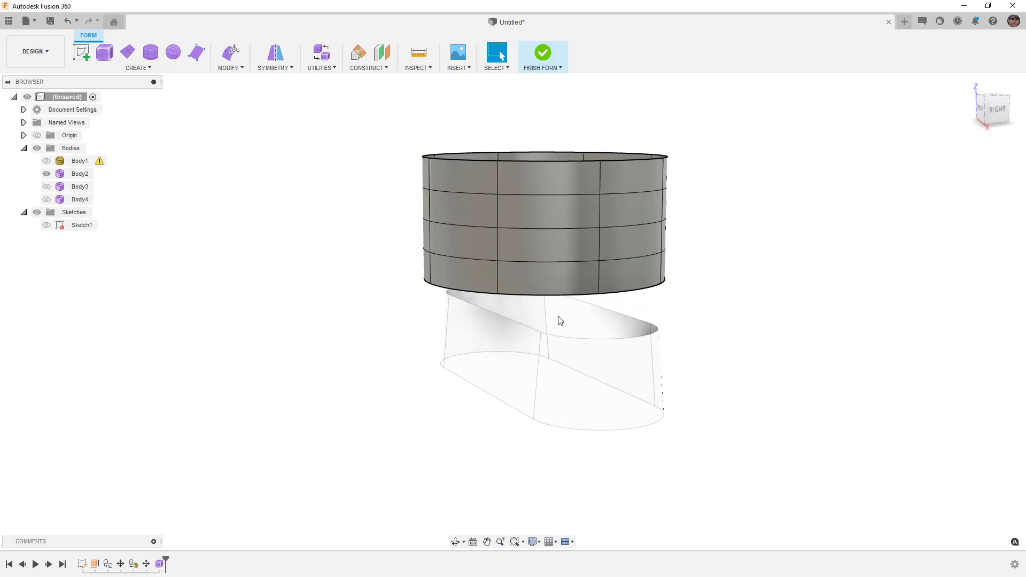
Start a Pull with Select Targets and pick the slot surface's flat side face as target.
click(242, 69)
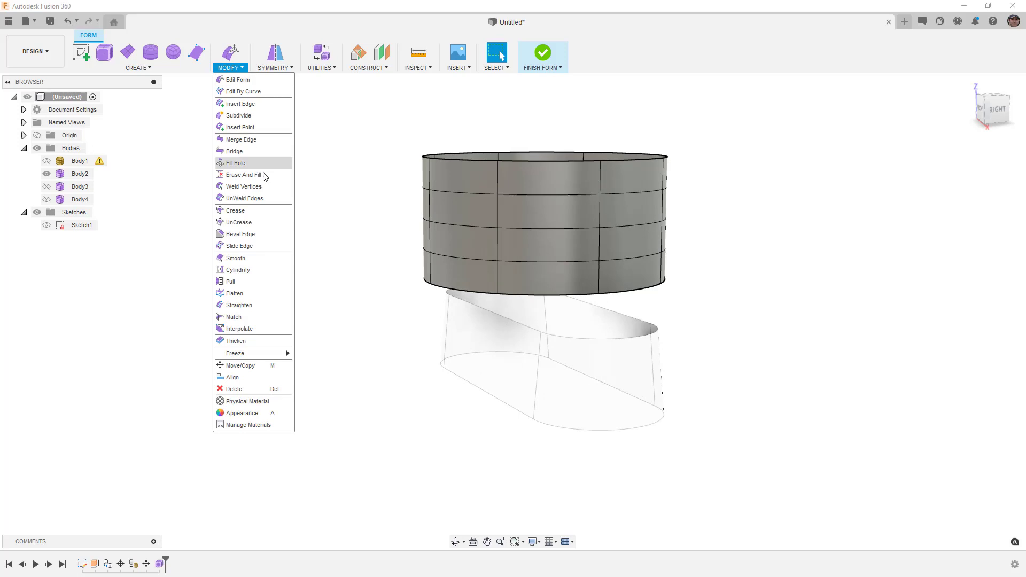
click(249, 283)
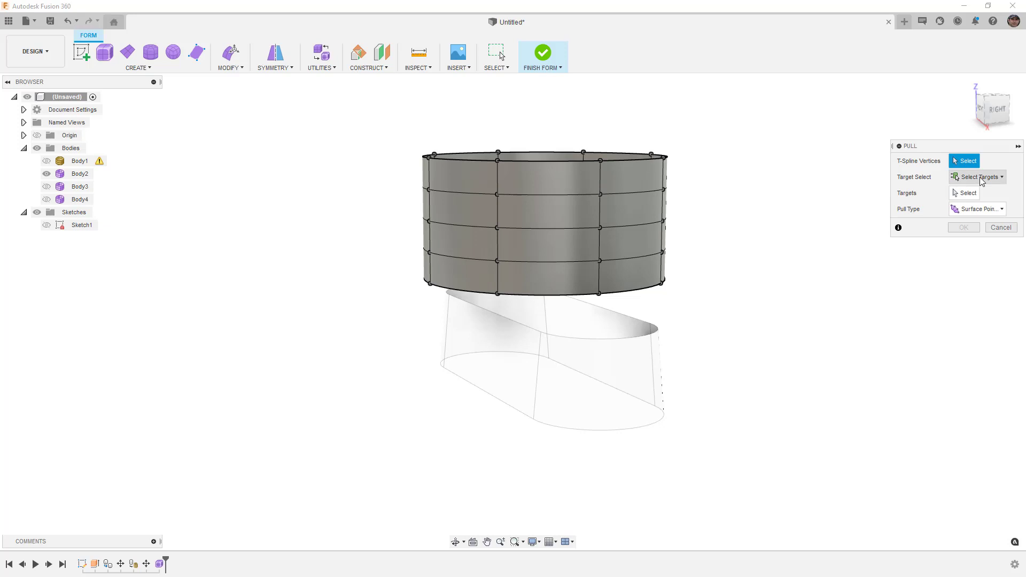
click(977, 180)
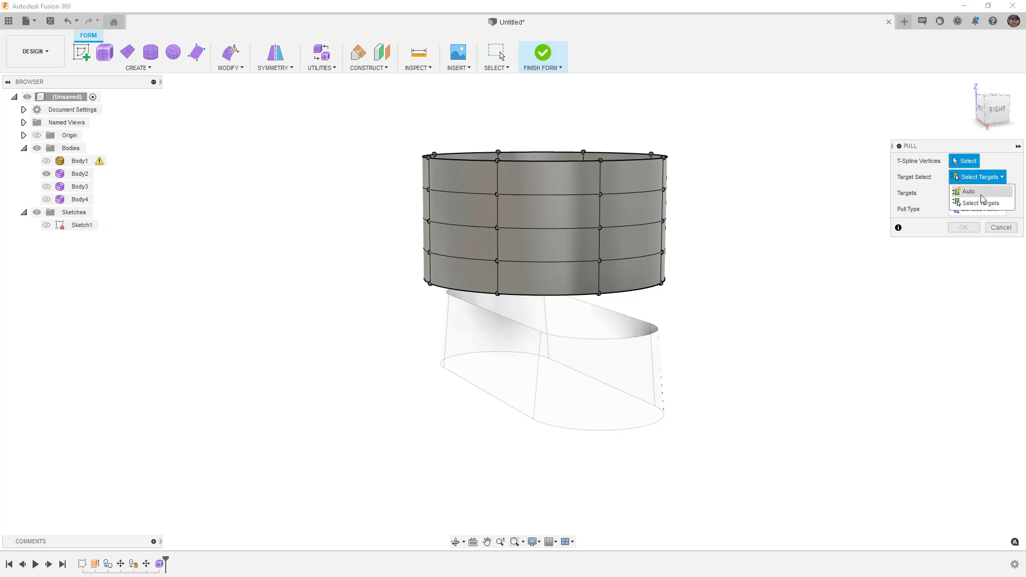
click(981, 204)
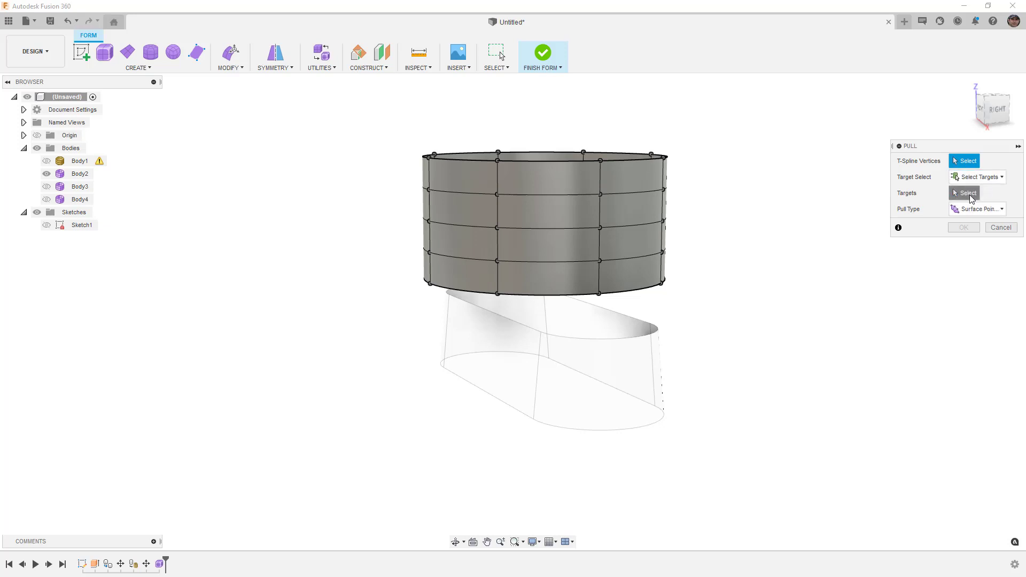
click(965, 193)
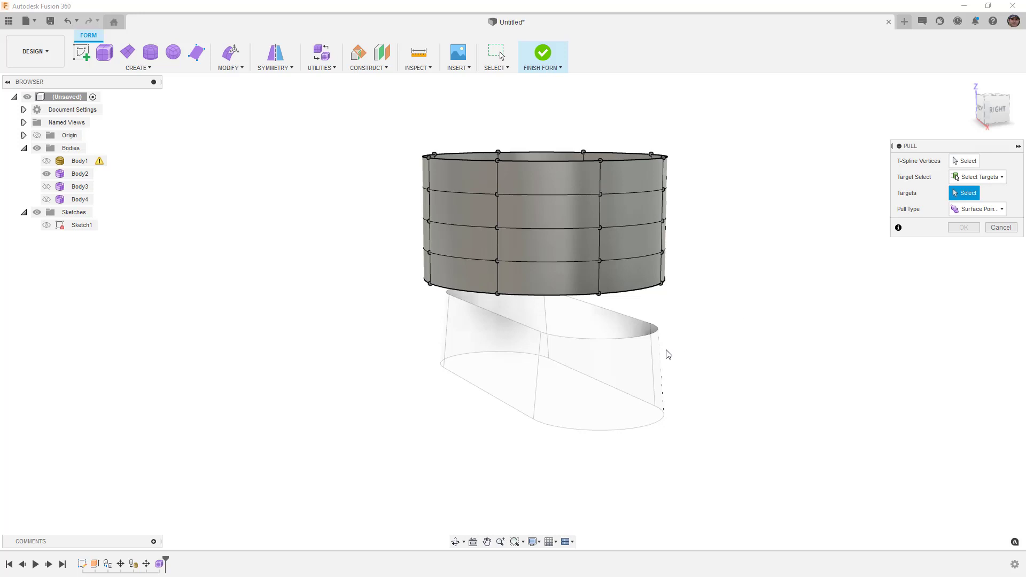
click(531, 341)
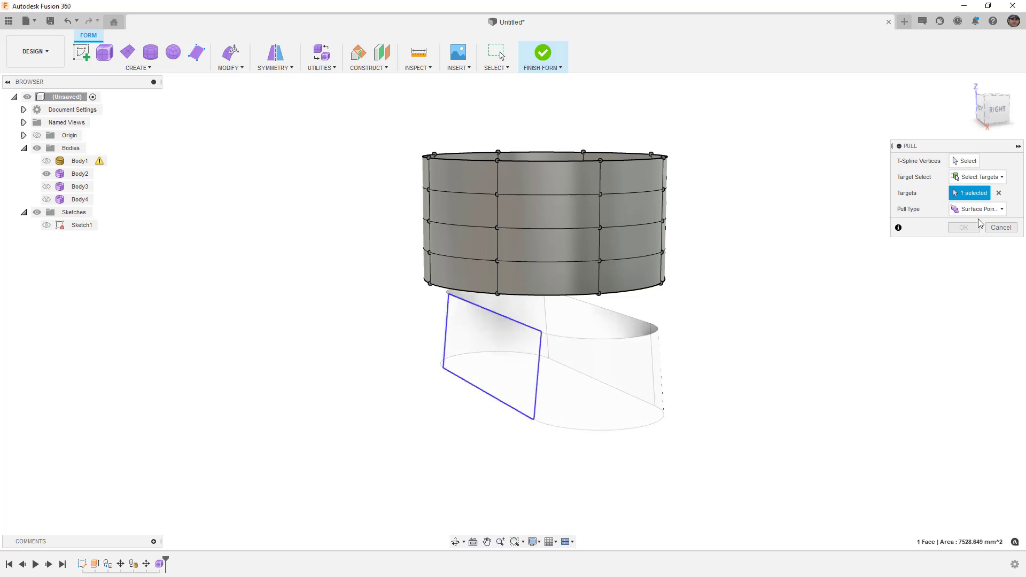
Select three bottom vertices of the cylinder to pull onto the slot face.
click(965, 161)
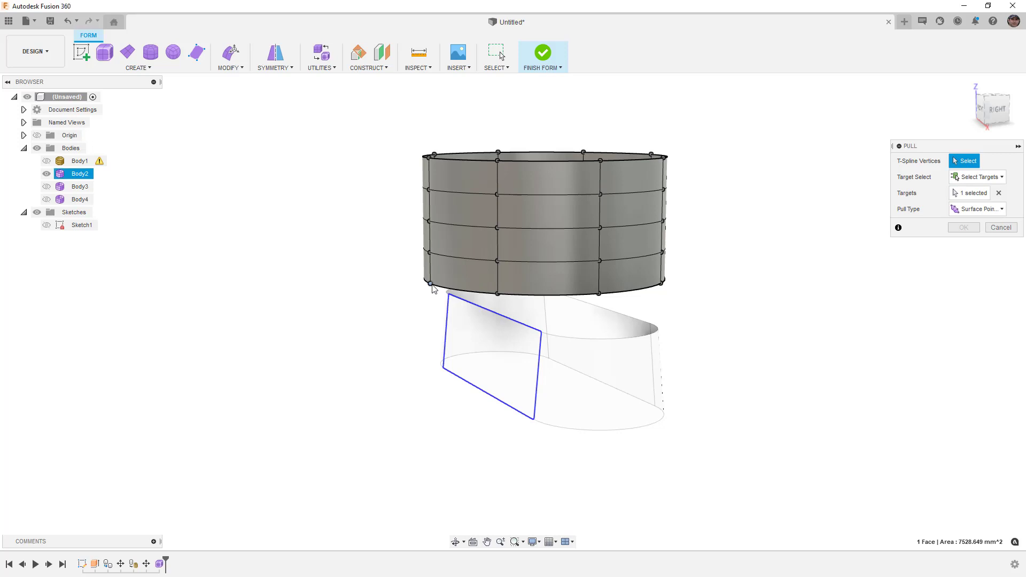
click(430, 283)
click(514, 307)
shift+middle_drag(514, 307, 444, 297)
click(435, 288)
shift+middle_drag(553, 390, 505, 350)
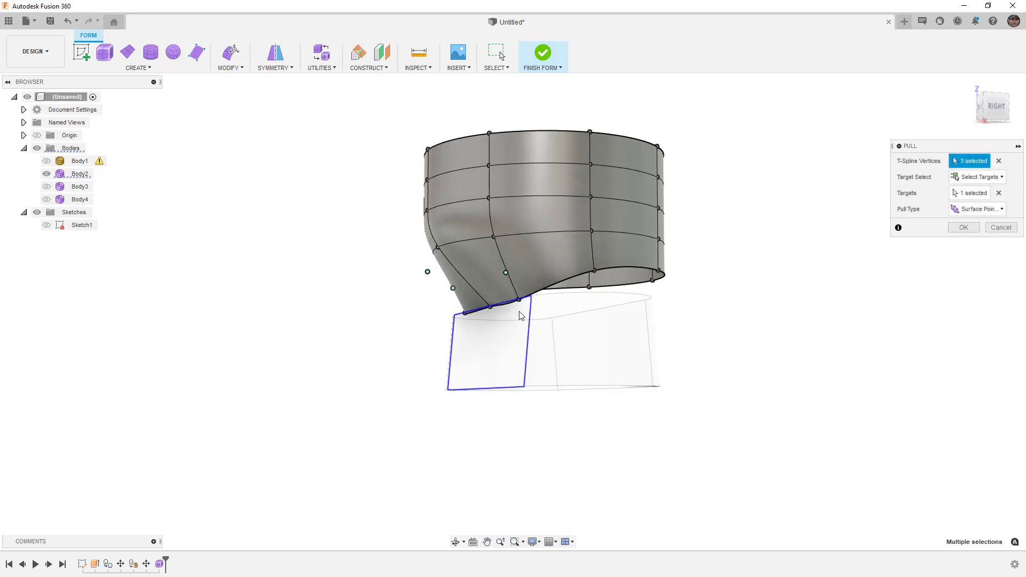
shift+middle_drag(513, 295, 482, 283)
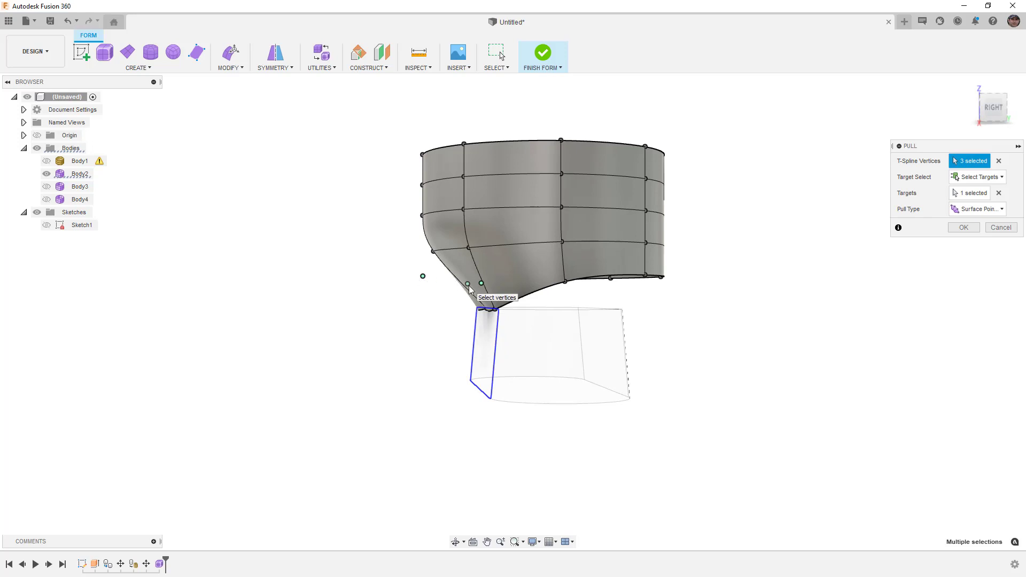
shift+middle_drag(488, 316, 533, 327)
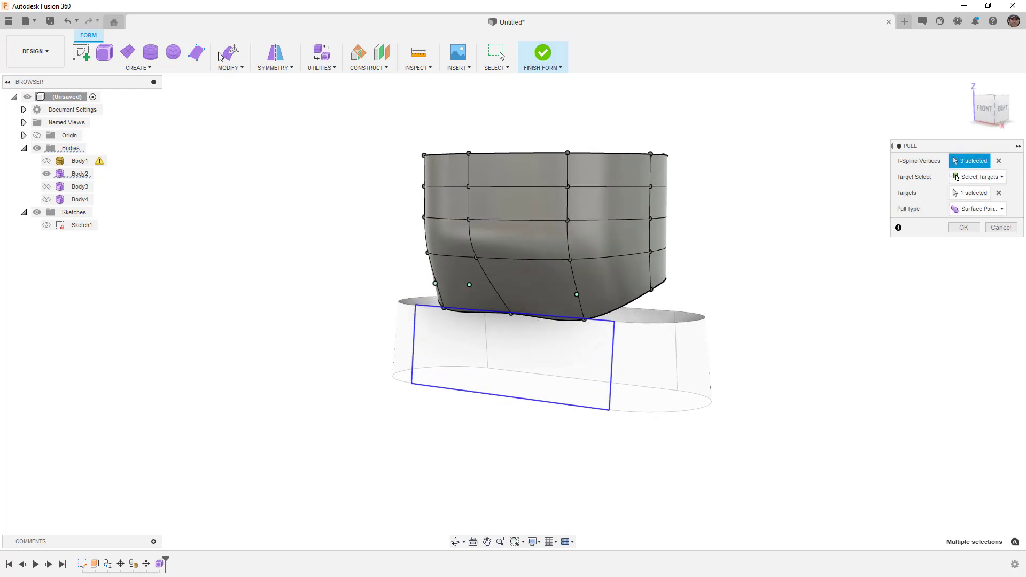
Cancel the pull and match the cylinder's bottom edge loop to the slot surface's top edge.
click(1008, 231)
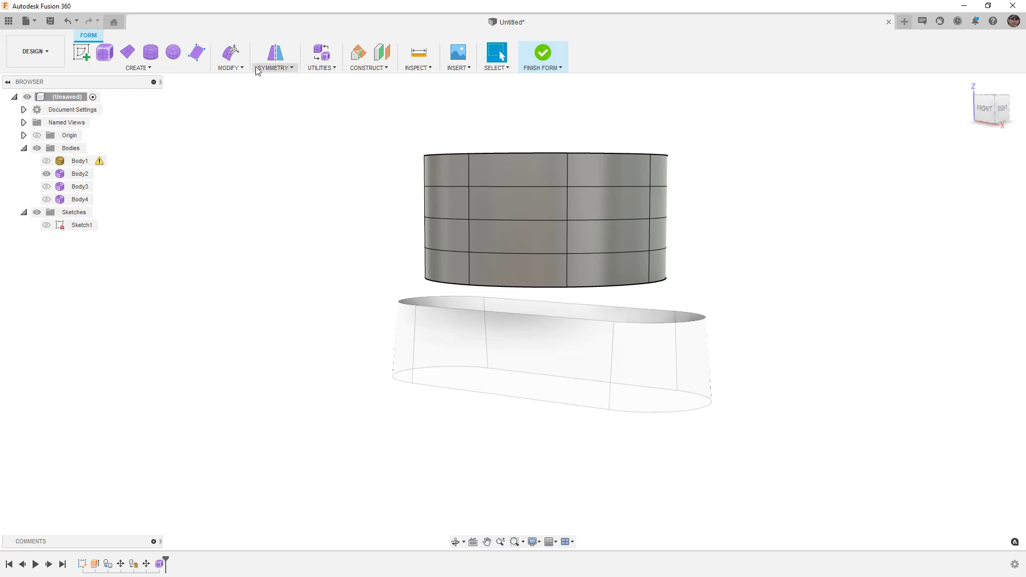
click(240, 68)
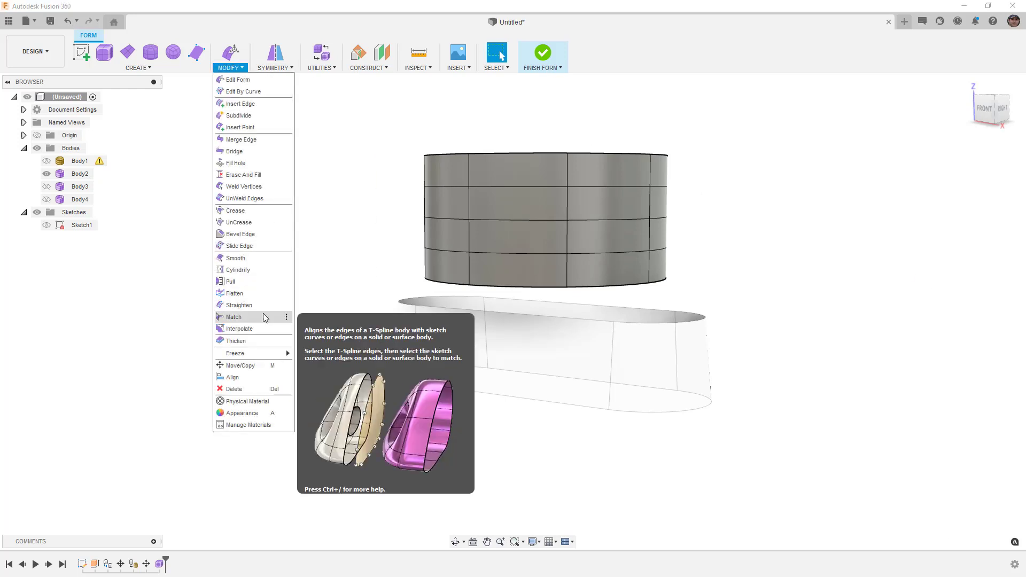
click(234, 317)
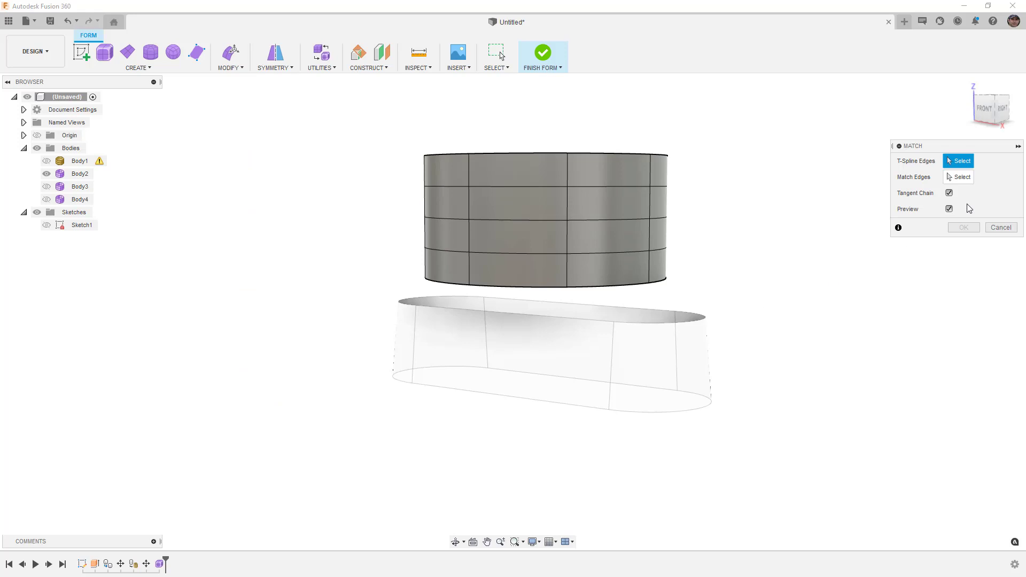
click(609, 287)
click(970, 177)
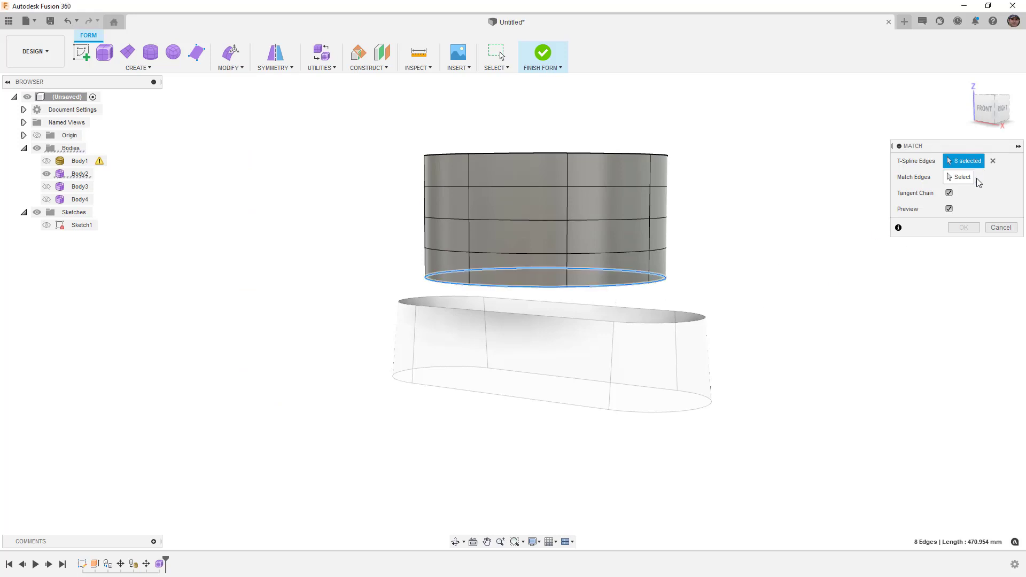
click(648, 324)
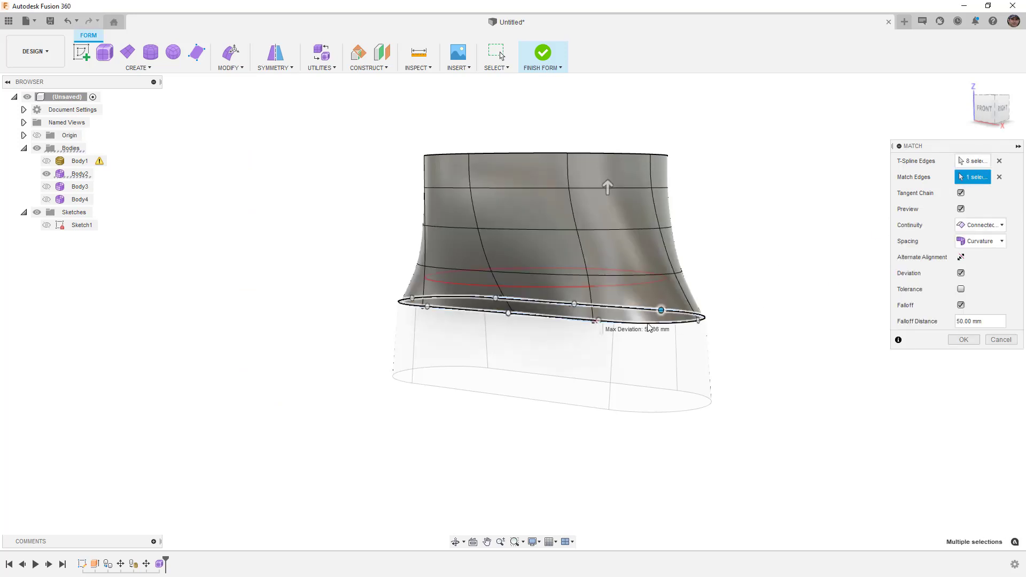
shift+middle_drag(778, 295, 726, 287)
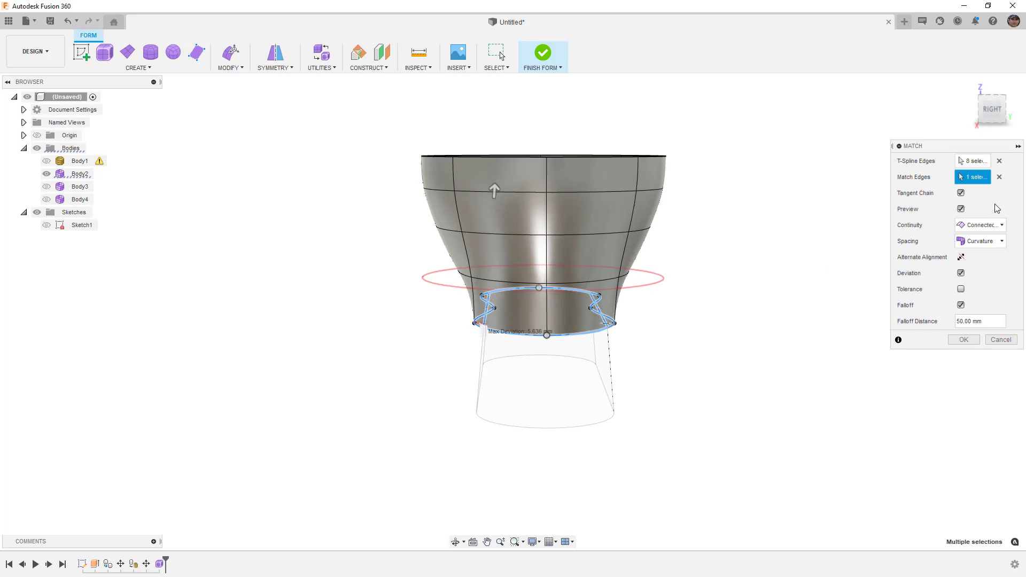
Set match continuity to Curvature (G2) after trying Tangent (G1), and inspect the blend.
click(996, 227)
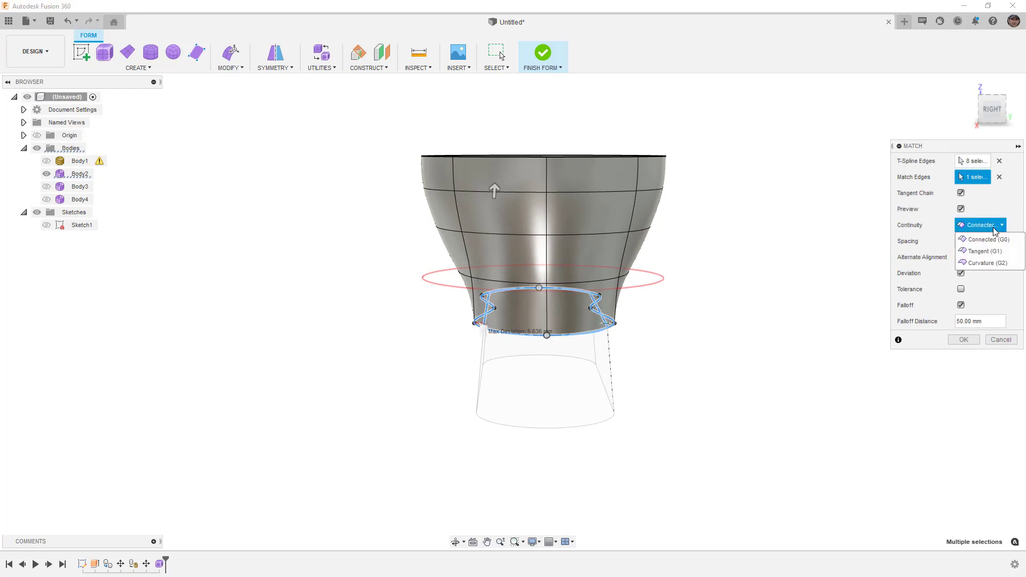
click(988, 251)
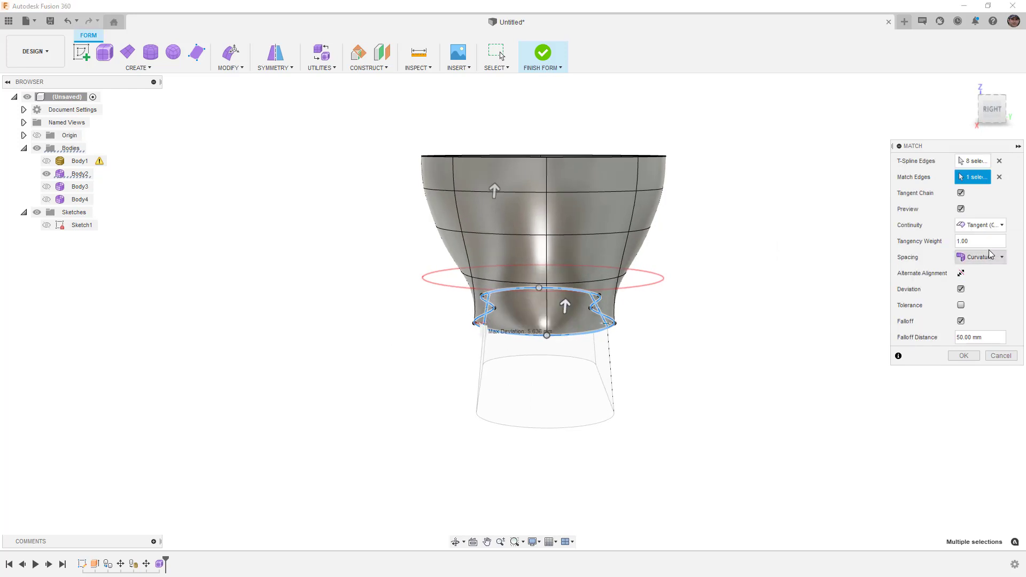
click(996, 225)
click(989, 264)
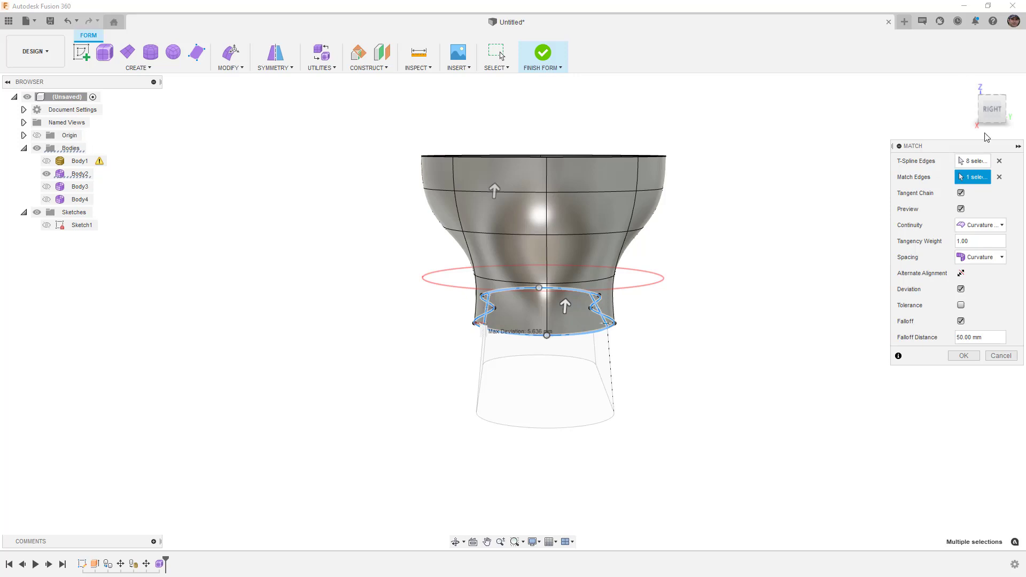
shift+middle_drag(668, 297, 747, 314)
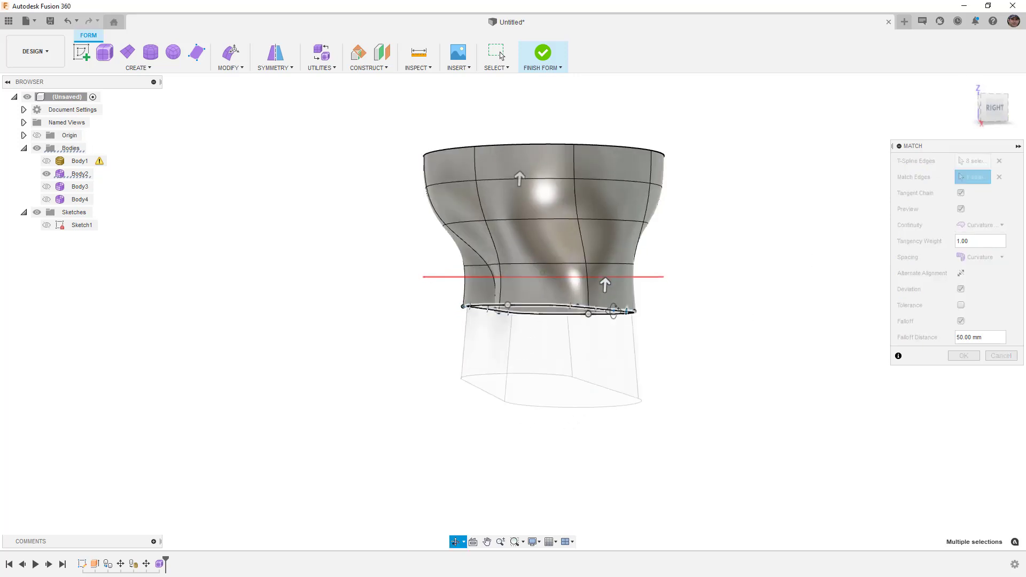
mouse_move(613, 311)
shift+middle_down()
mouse_move(713, 281)
mouse_move(655, 297)
mouse_move(560, 237)
shift+middle_up()
shift+middle_drag(630, 274, 515, 336)
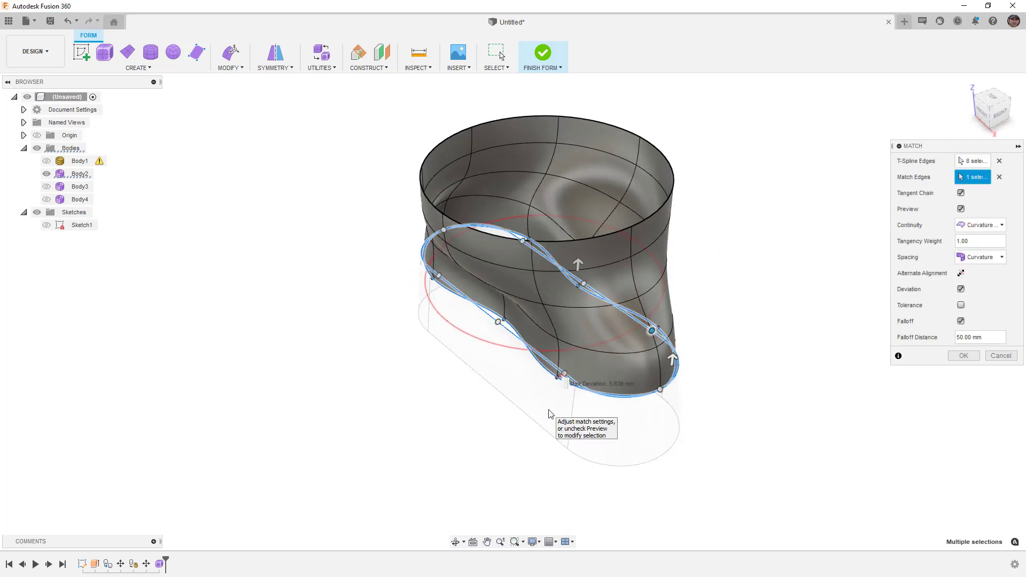
shift+middle_drag(549, 413, 541, 394)
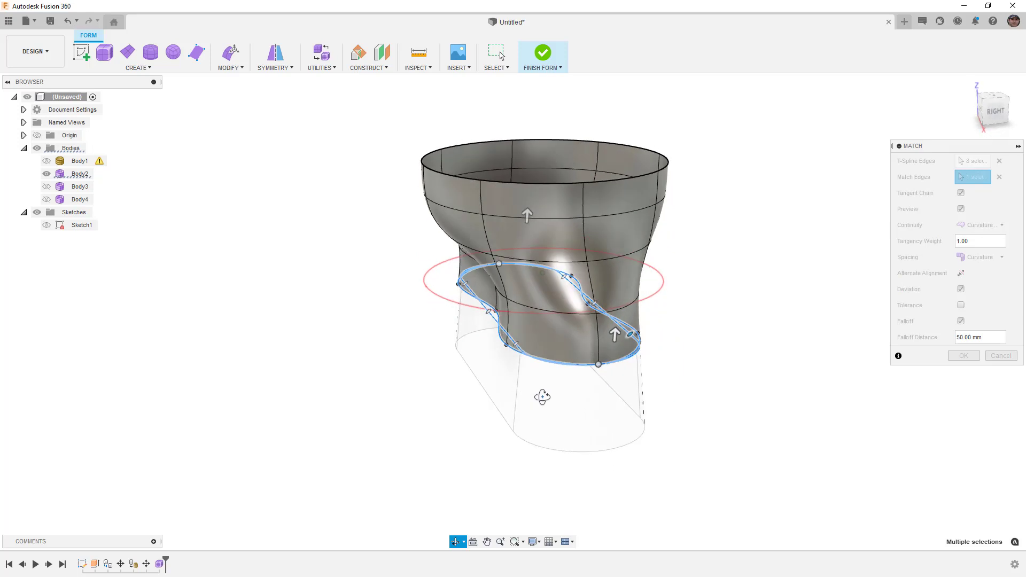
Set the match's tangency weight to 2 and falloff distance to 100.
click(987, 117)
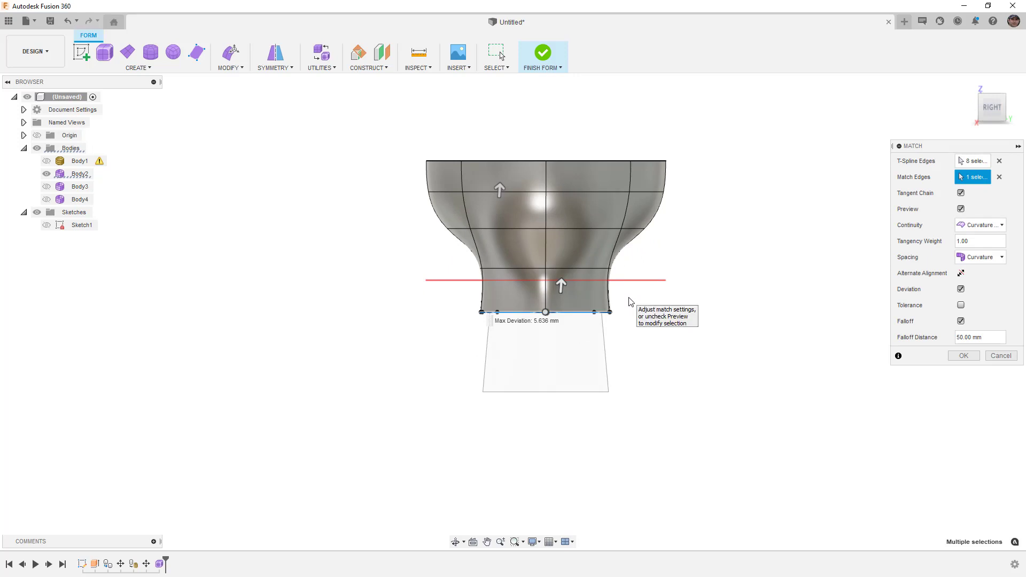
click(980, 241)
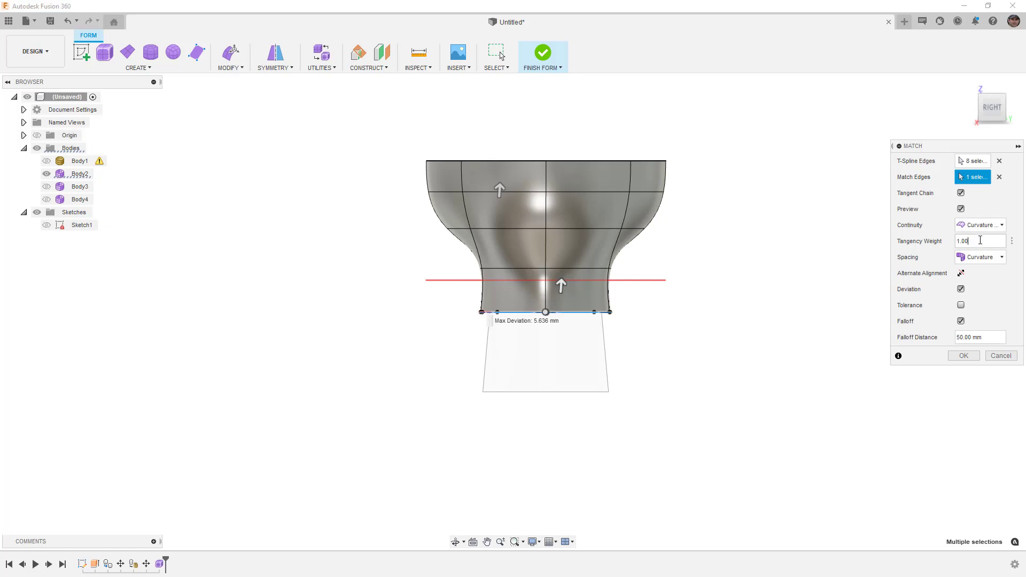
double_click(980, 241)
text(2)
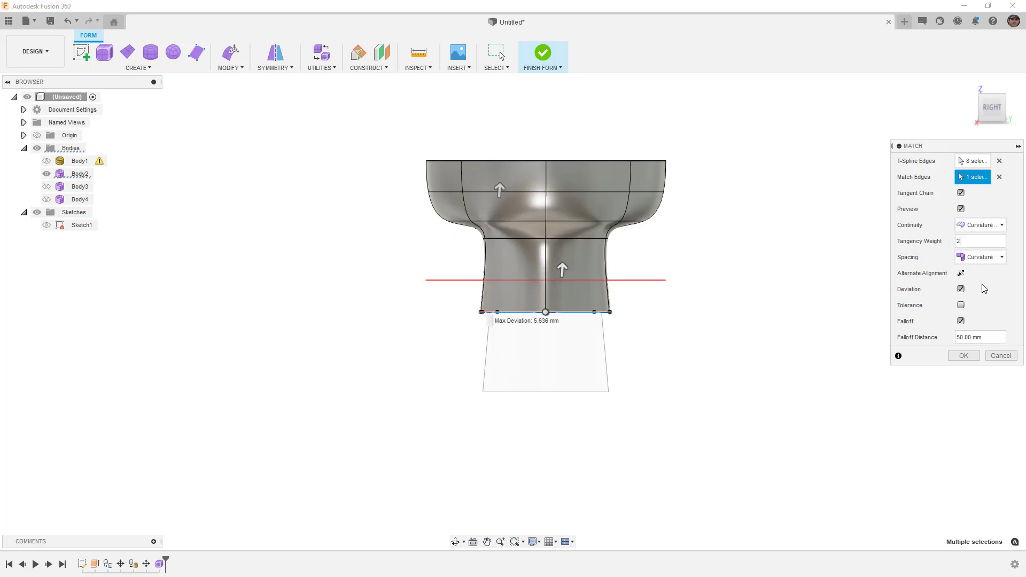
double_click(983, 338)
text(7)
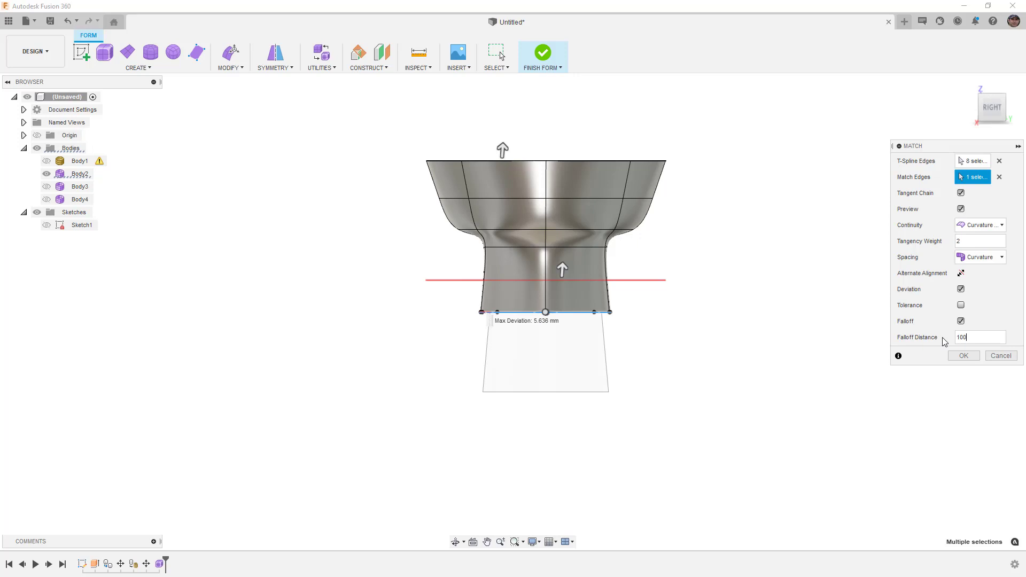
shift+middle_drag(666, 240, 713, 232)
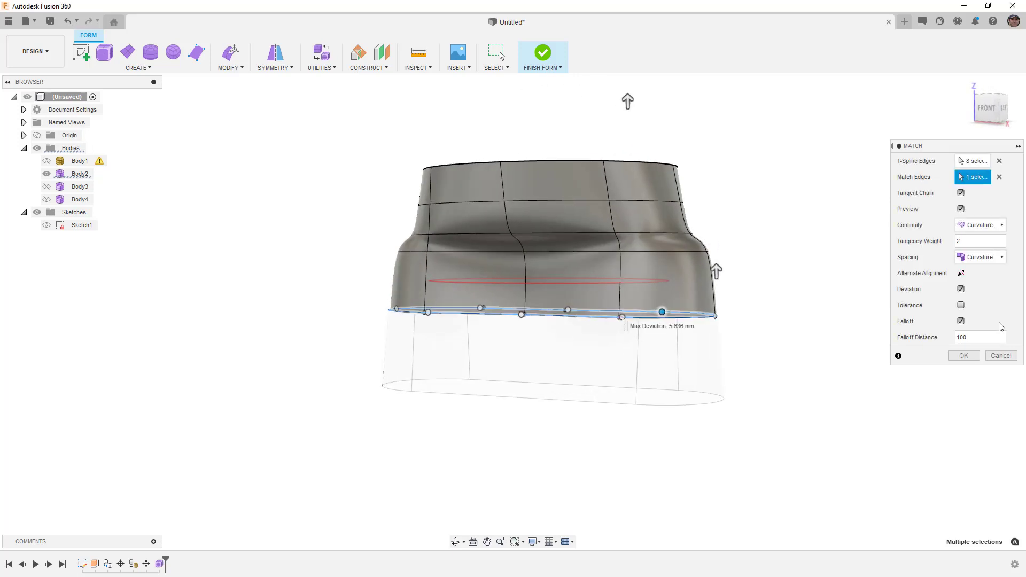
Reset the tangency weight to 1, then cancel the match.
click(971, 238)
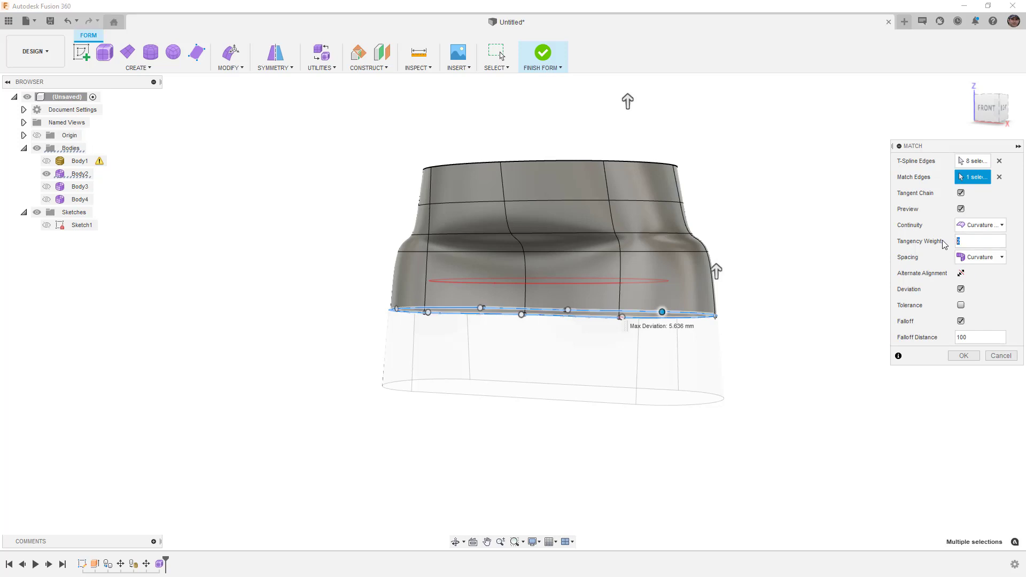
text(1)
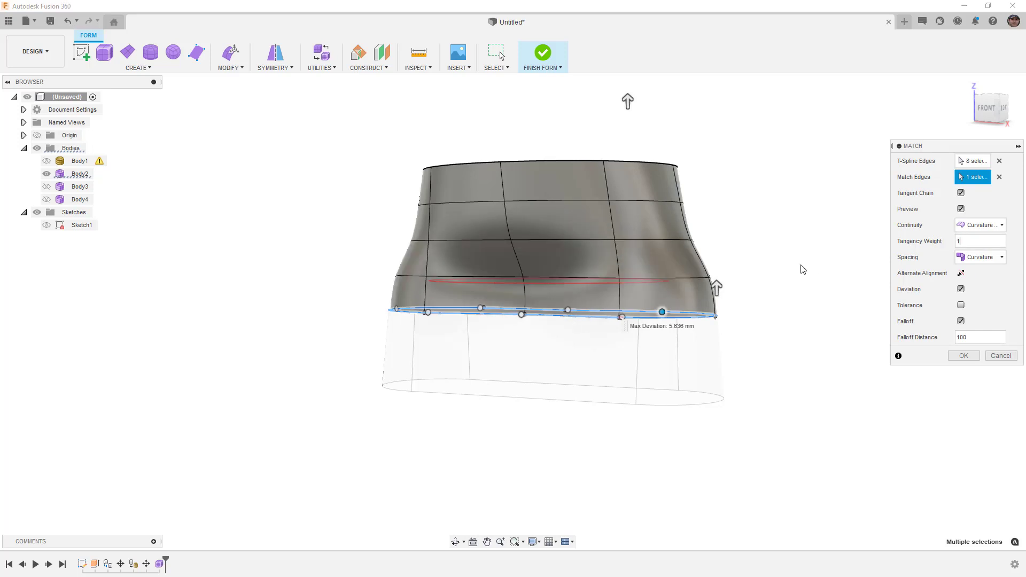
shift+middle_drag(738, 267, 817, 296)
click(1015, 357)
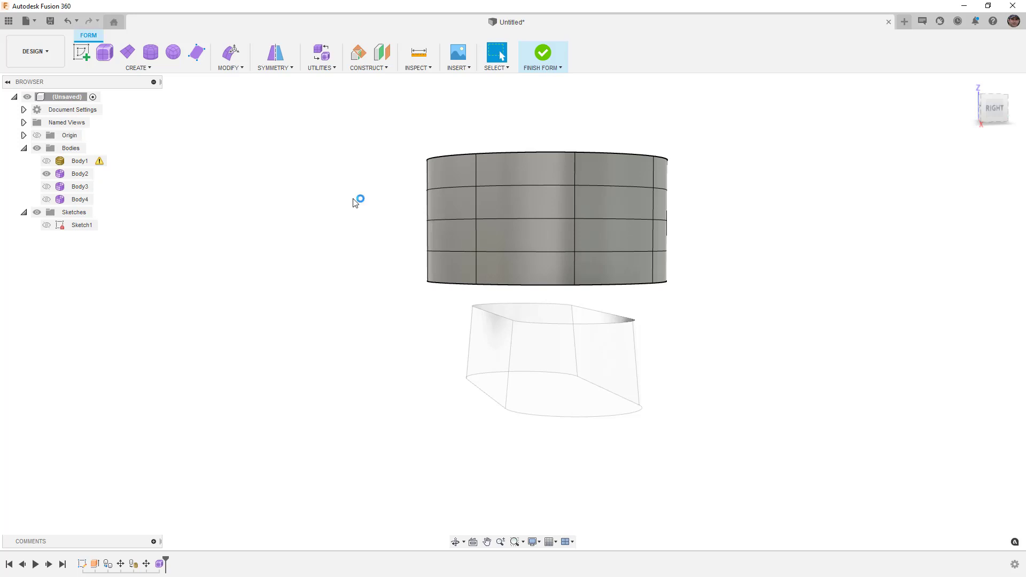
Start an Exact subdivide on Body2 with all cylinder faces box-selected.
click(448, 169)
click(80, 174)
click(232, 70)
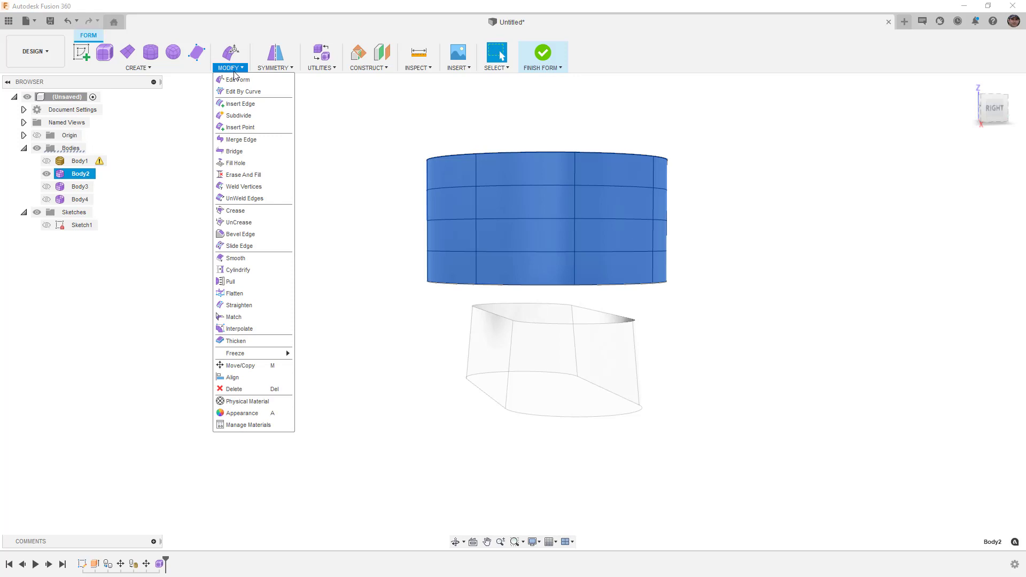
click(258, 119)
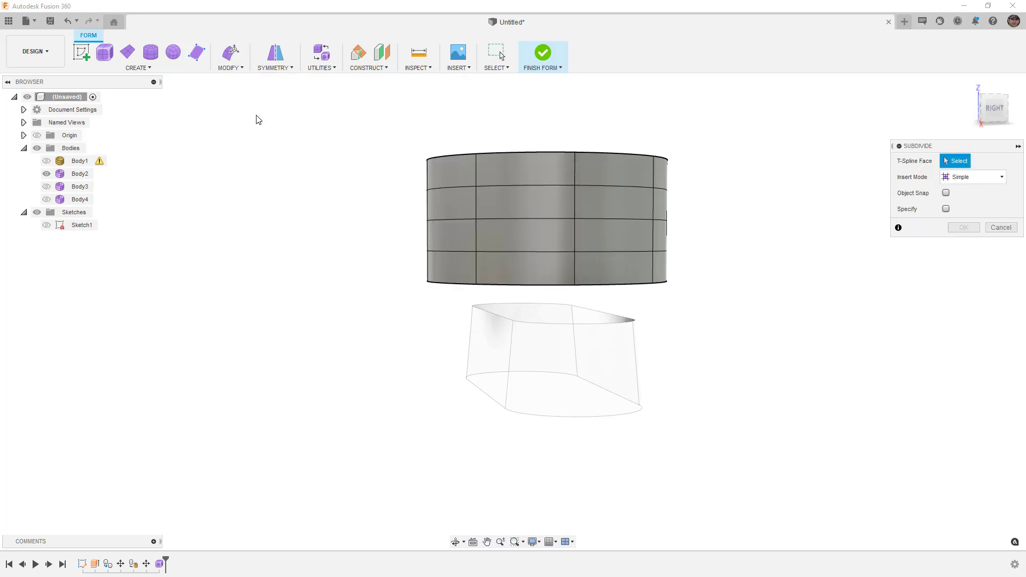
click(969, 177)
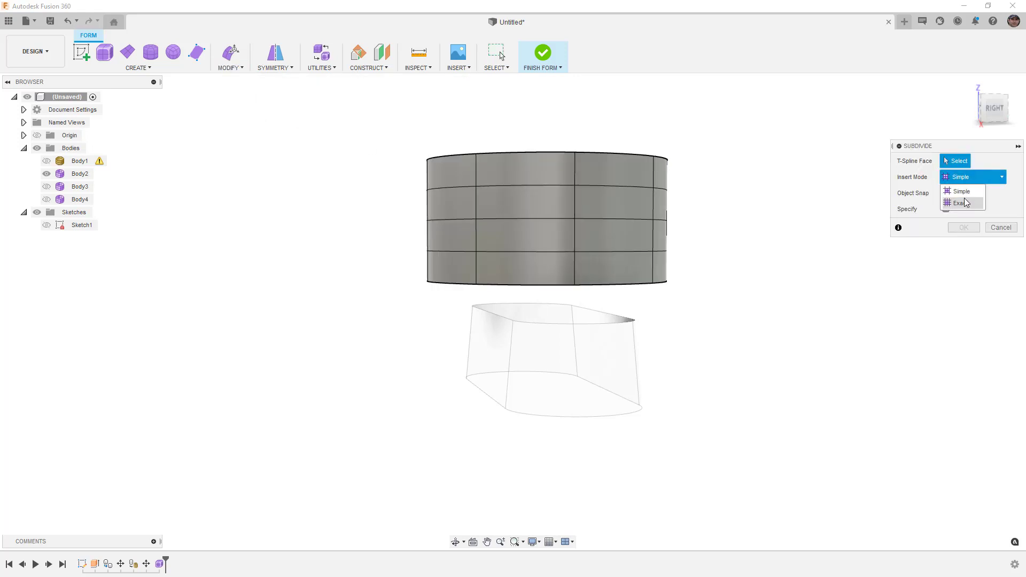
click(963, 203)
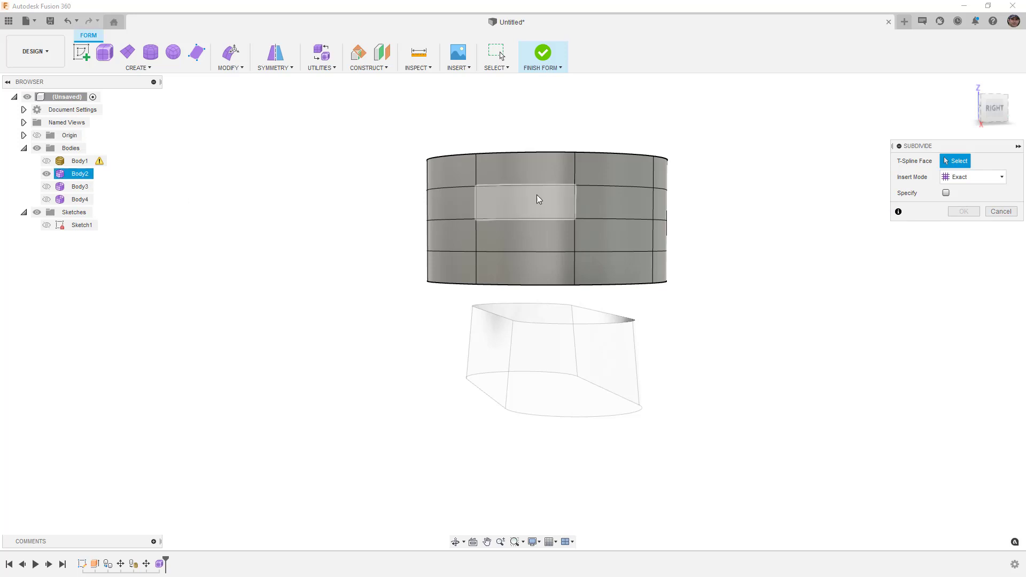
drag(362, 108, 726, 300)
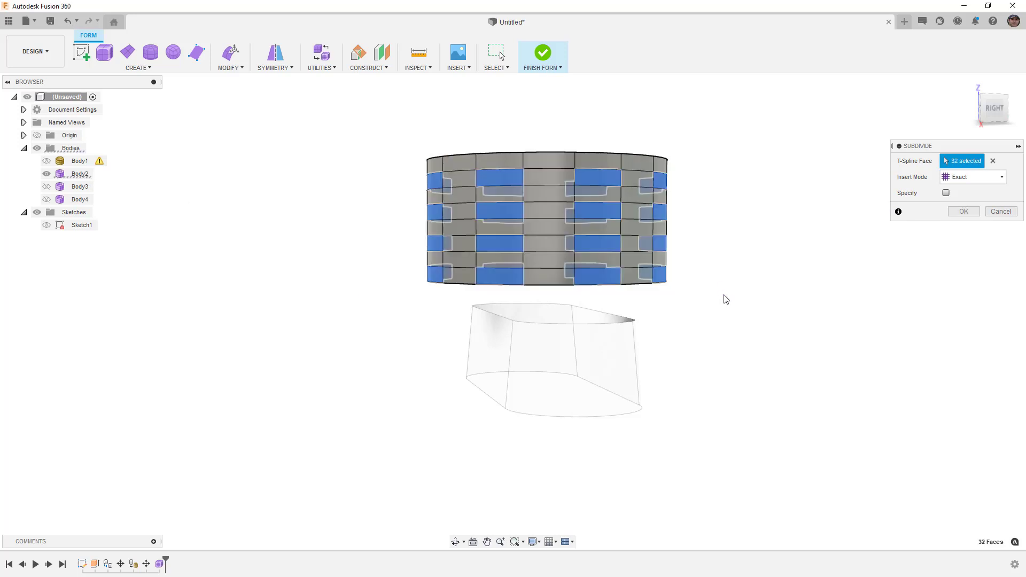
shift+middle_drag(728, 285, 705, 286)
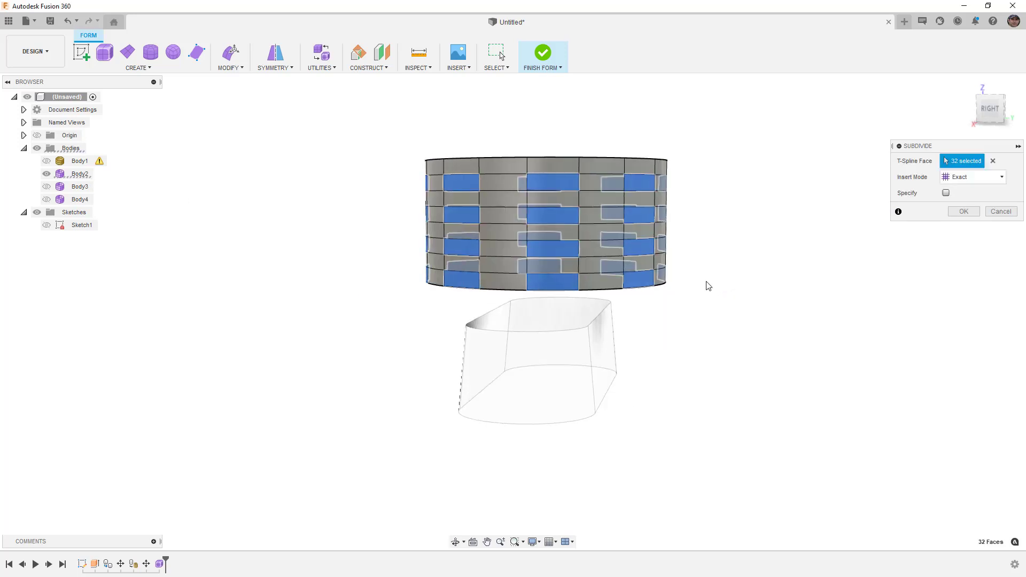
click(990, 107)
drag(715, 288, 371, 137)
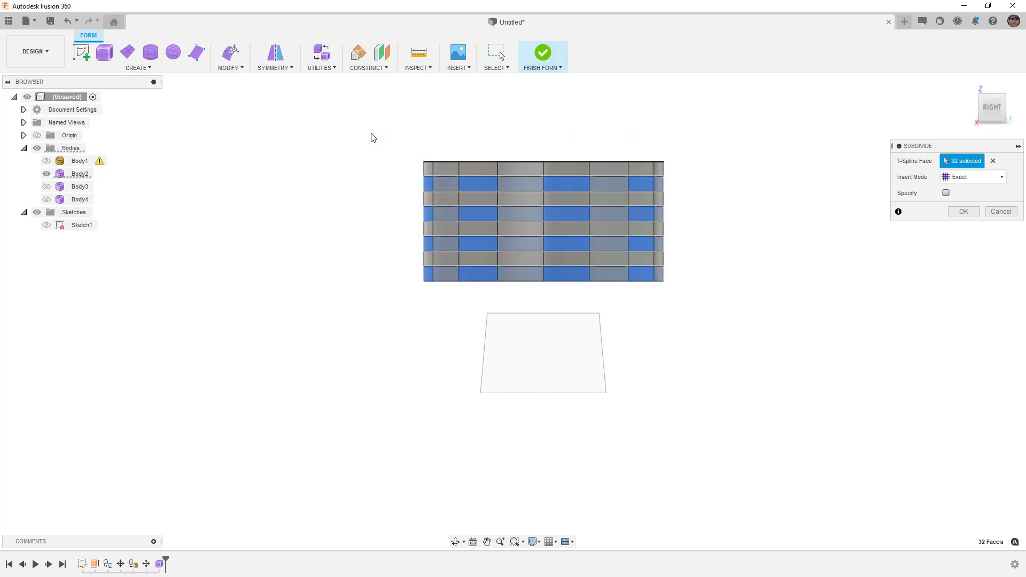
shift+middle_drag(458, 154, 553, 166)
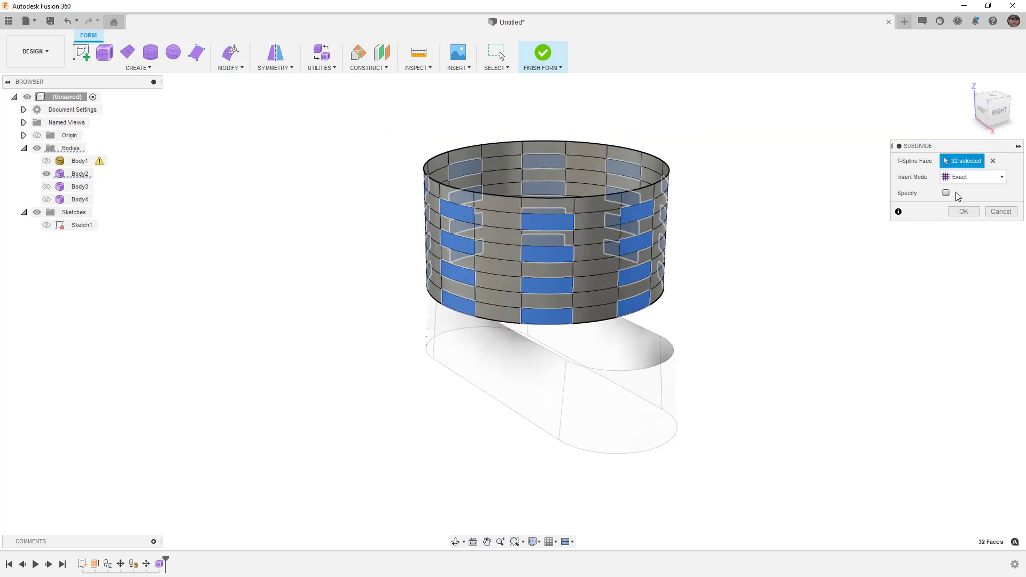
Specify 4 length faces and 5 width faces, and apply the subdivision.
click(946, 193)
click(1005, 207)
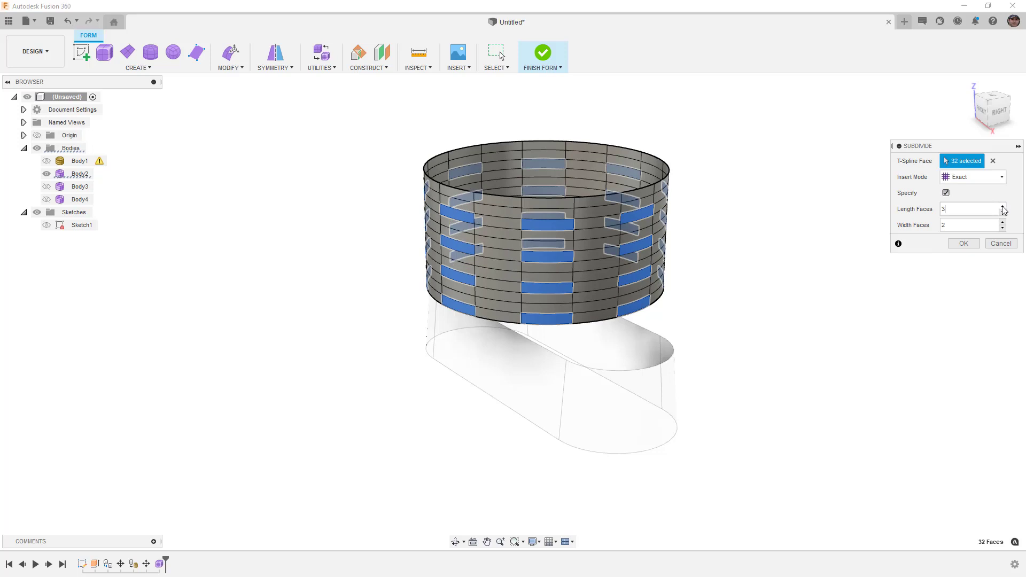
click(1003, 207)
click(1004, 222)
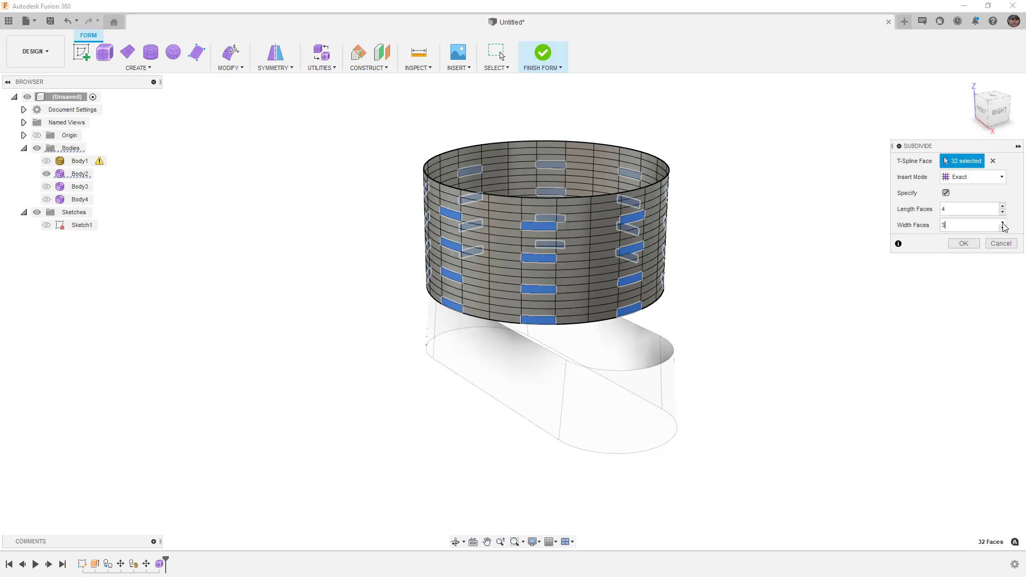
click(1004, 222)
click(1003, 222)
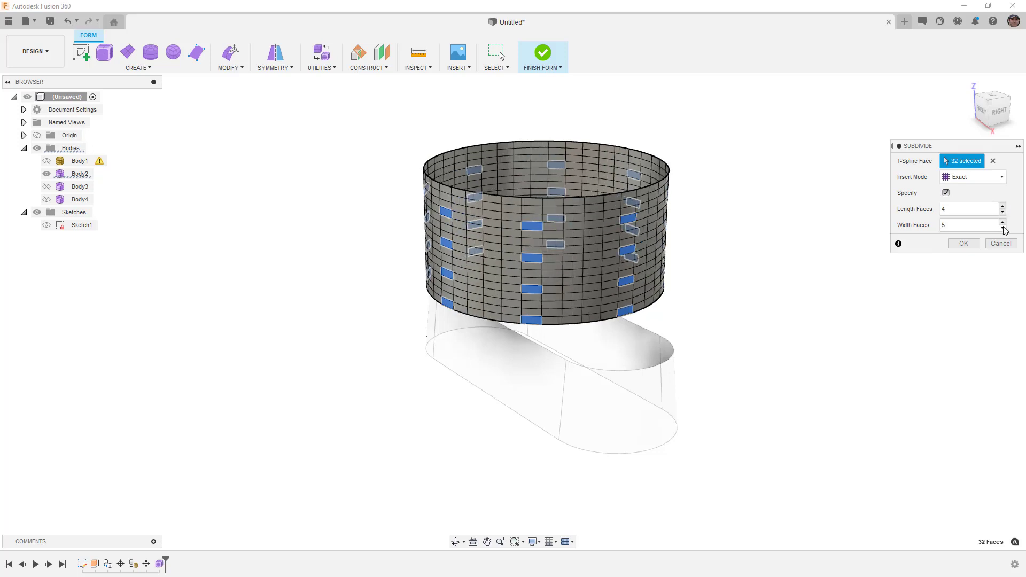
click(964, 243)
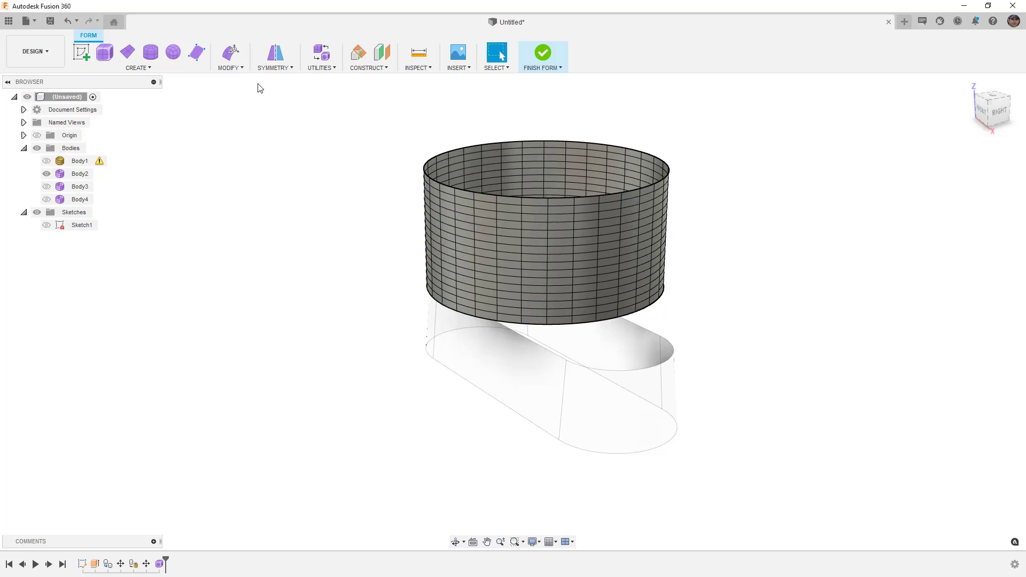
Start a Match from the cylinder's bottom edge loop to the slot surface's top edge.
click(230, 68)
click(259, 310)
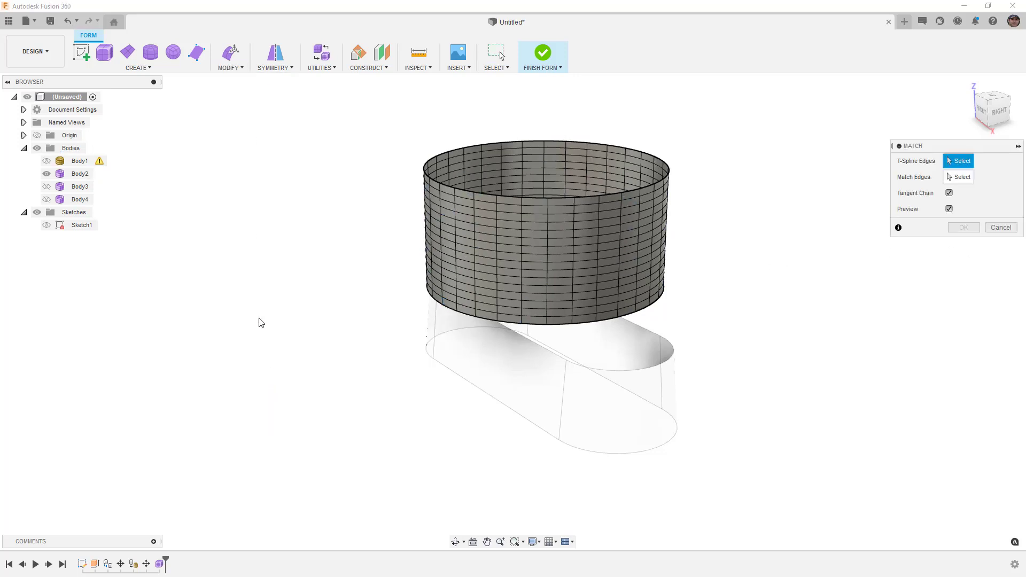
click(531, 324)
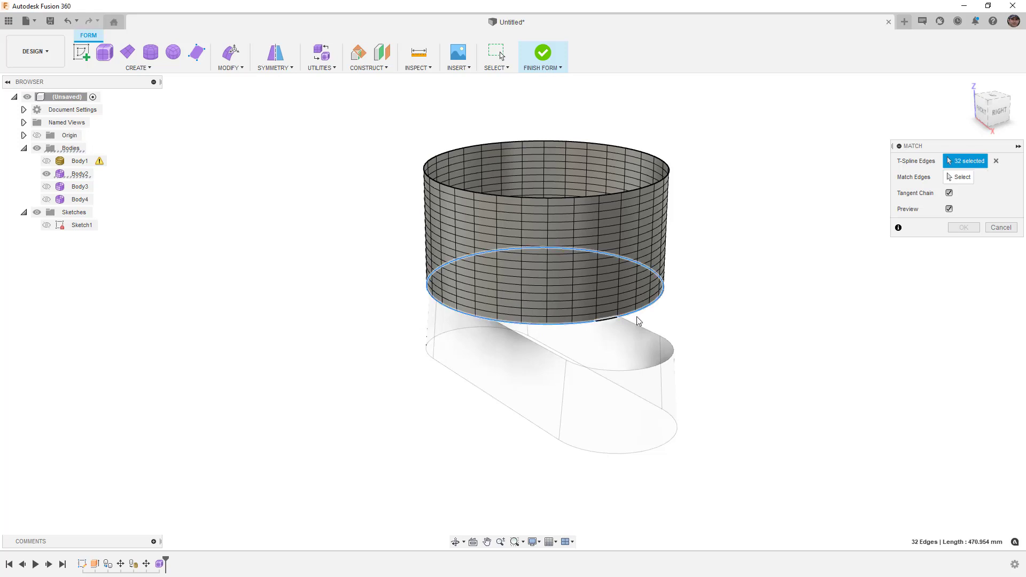
click(962, 181)
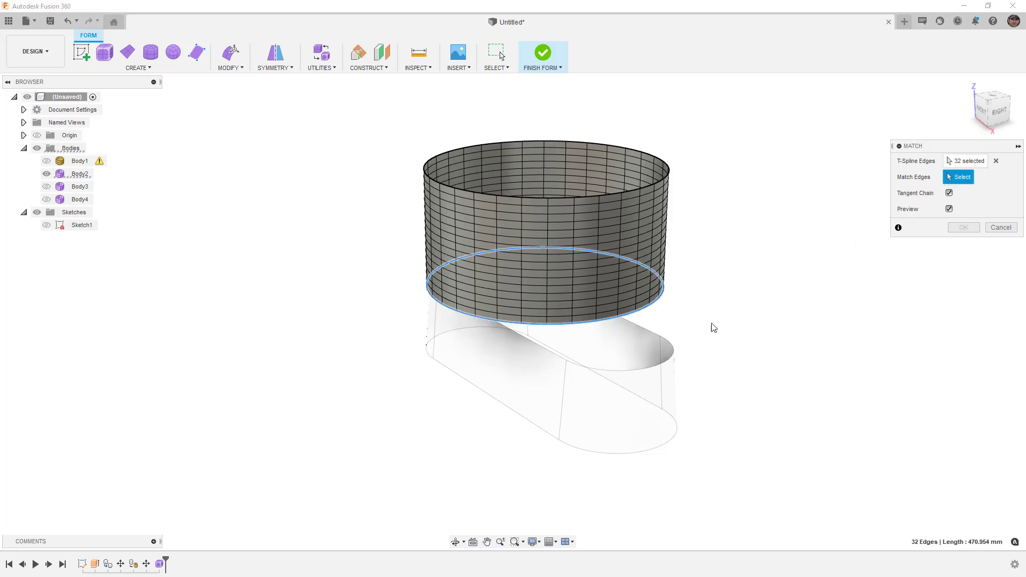
click(587, 371)
Set Curvature (G2) continuity, turn off falloff, and keep Curvature spacing after trying Uniform.
click(990, 225)
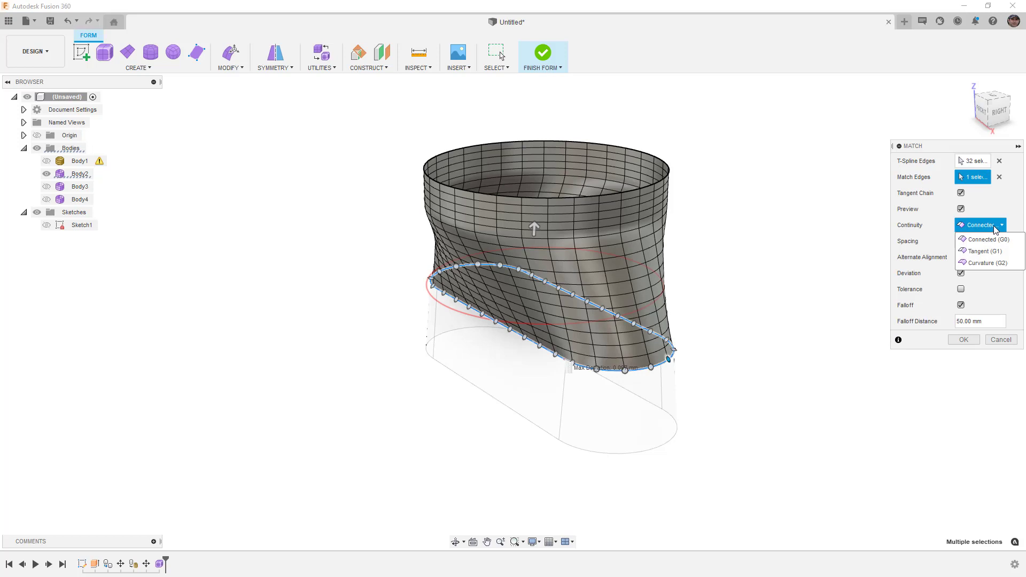
click(991, 263)
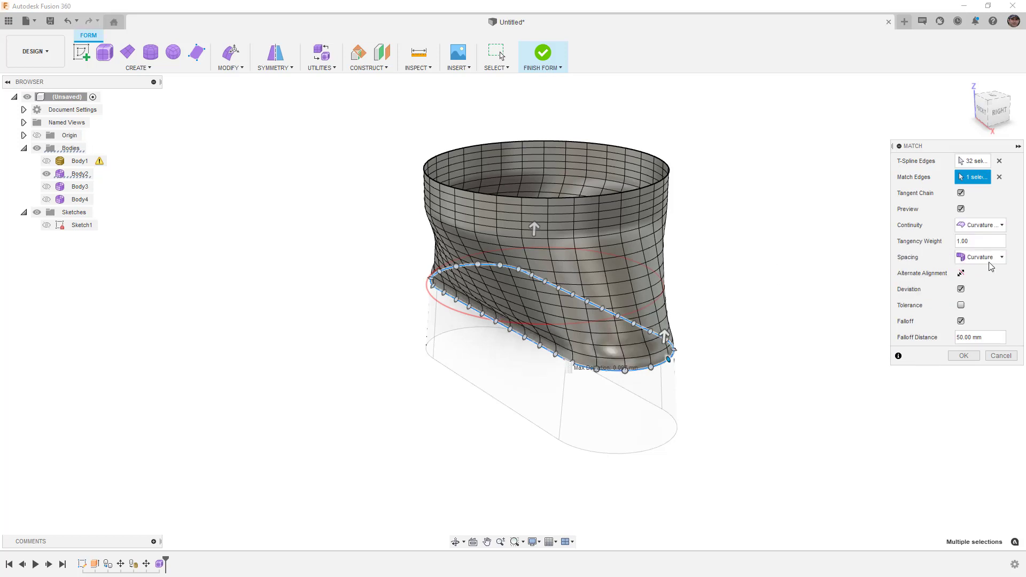
click(962, 322)
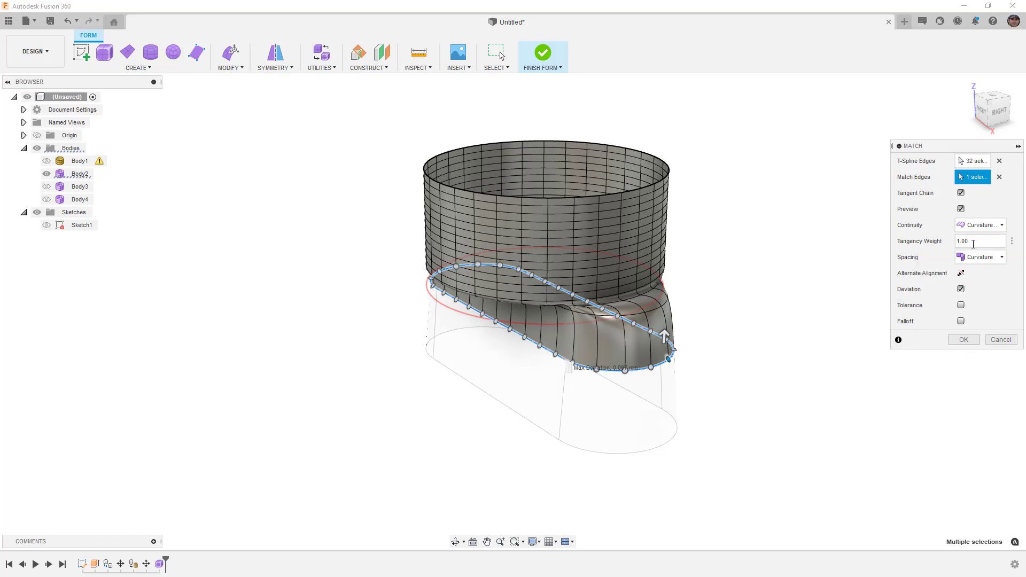
shift+middle_drag(843, 315, 842, 294)
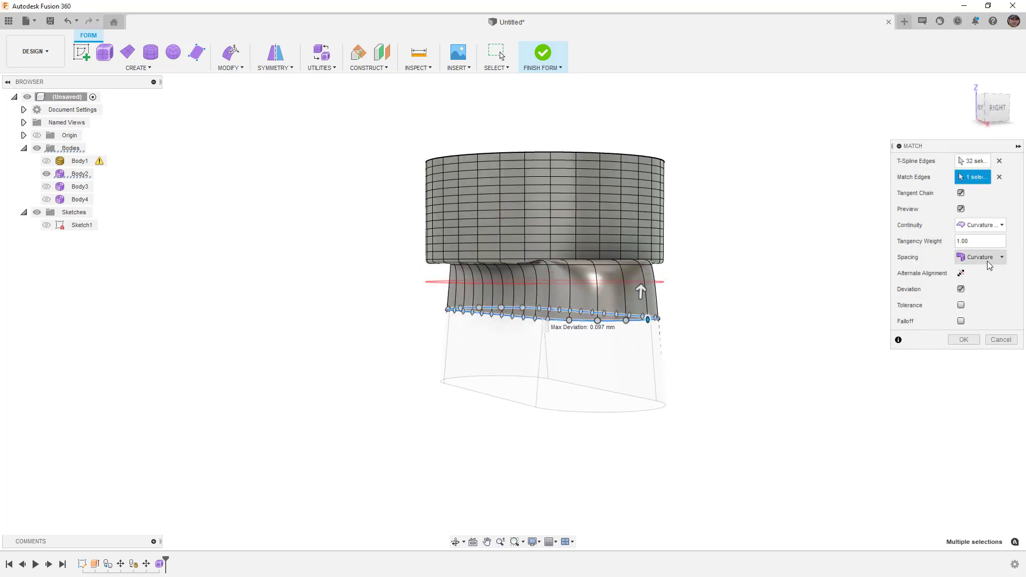
click(991, 258)
click(987, 272)
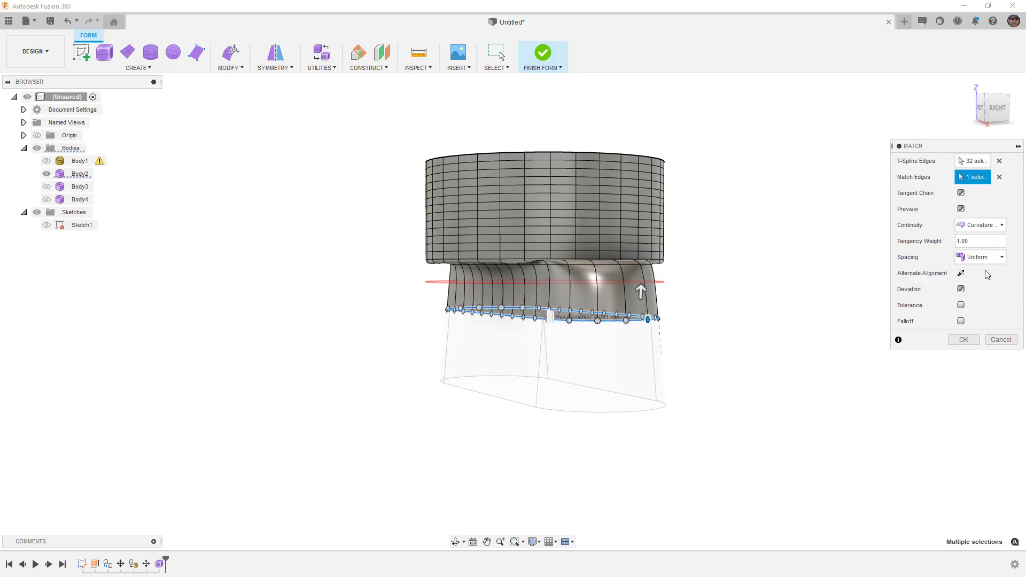
click(988, 258)
click(982, 282)
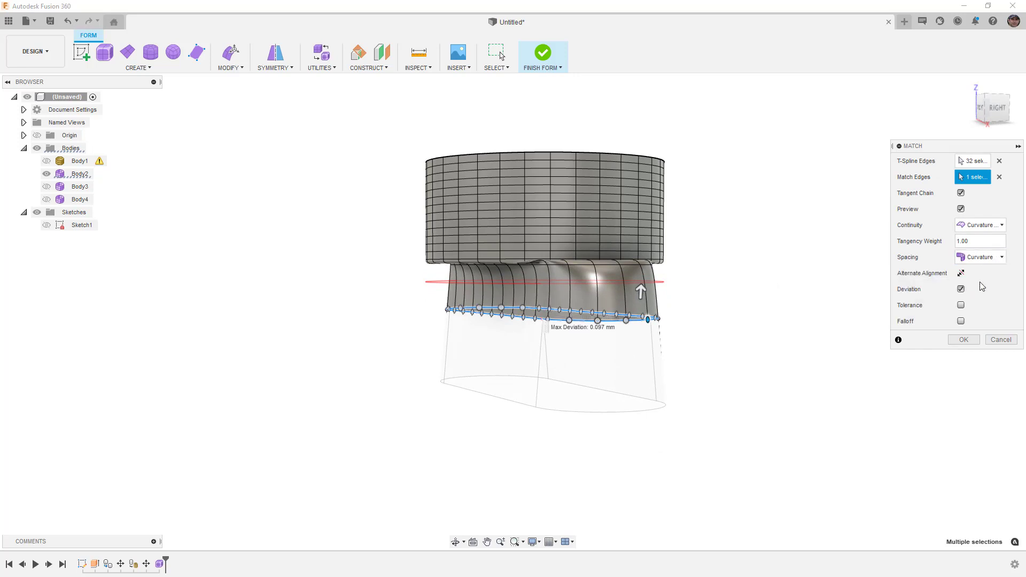
click(998, 107)
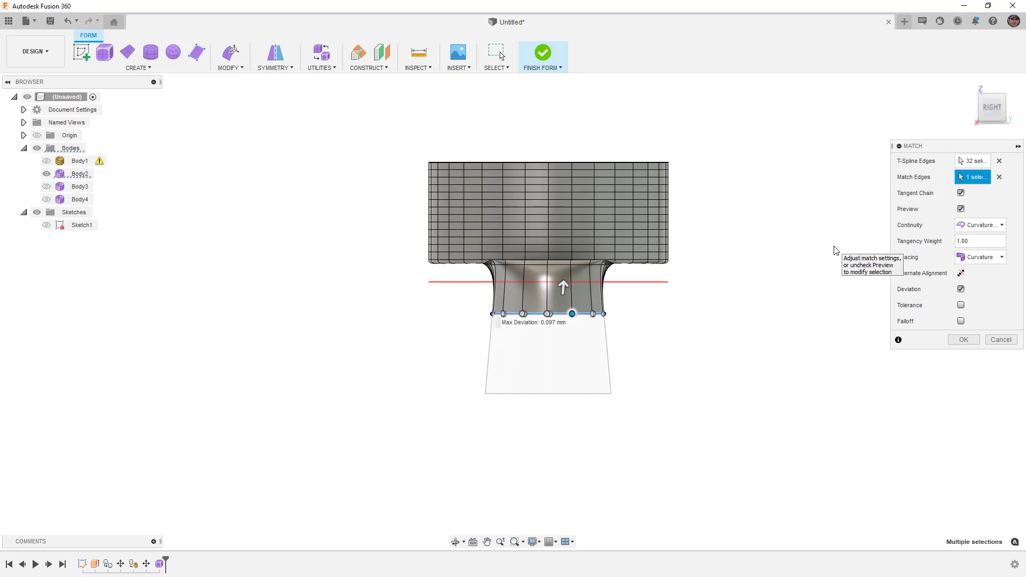
Set tangency weight 0.5, enable falloff at 75, and apply the curvature match.
click(976, 240)
drag(977, 239, 934, 245)
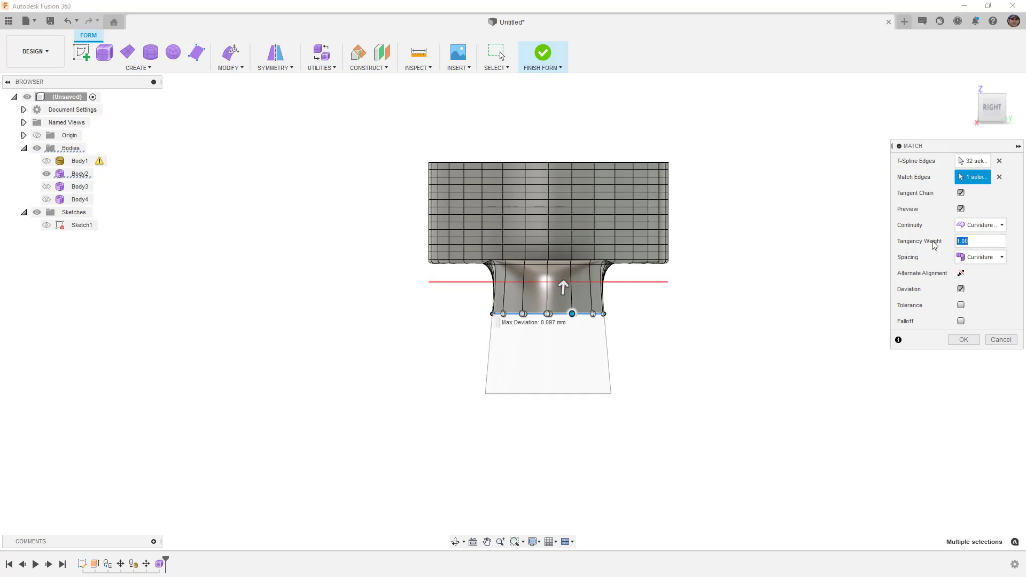
text(.5)
key(Return)
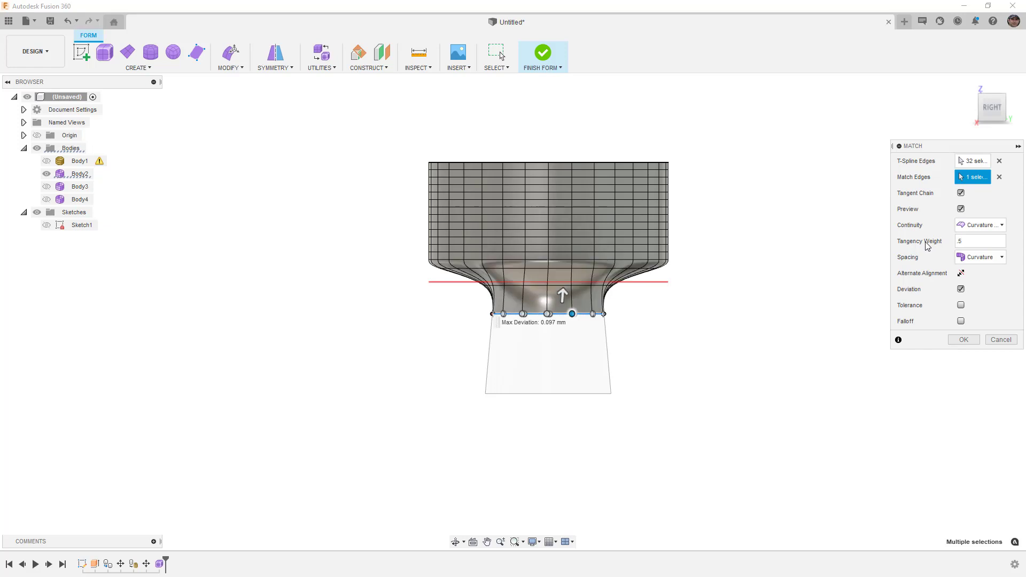
click(961, 321)
drag(961, 340, 940, 340)
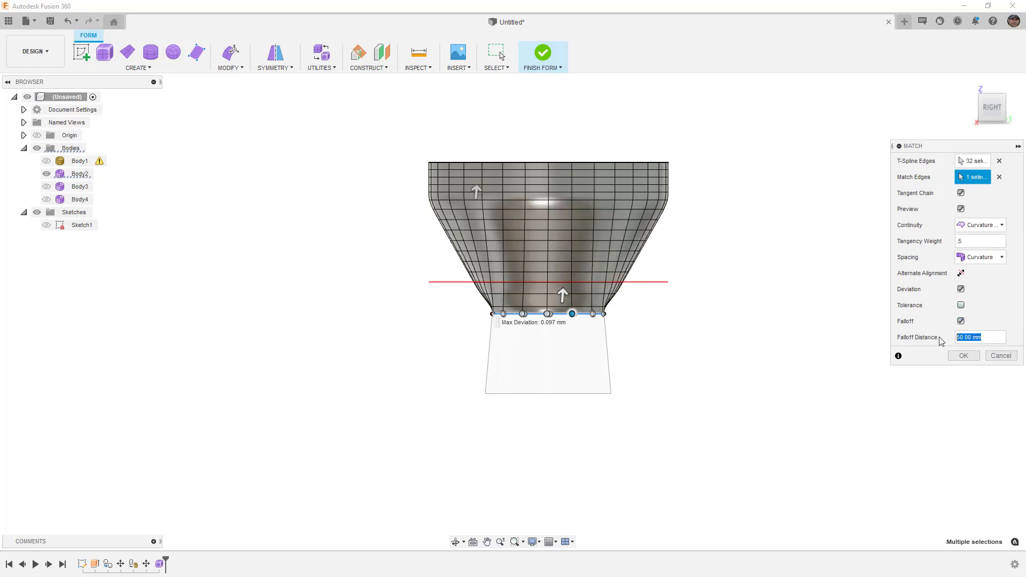
text(75)
key(Return)
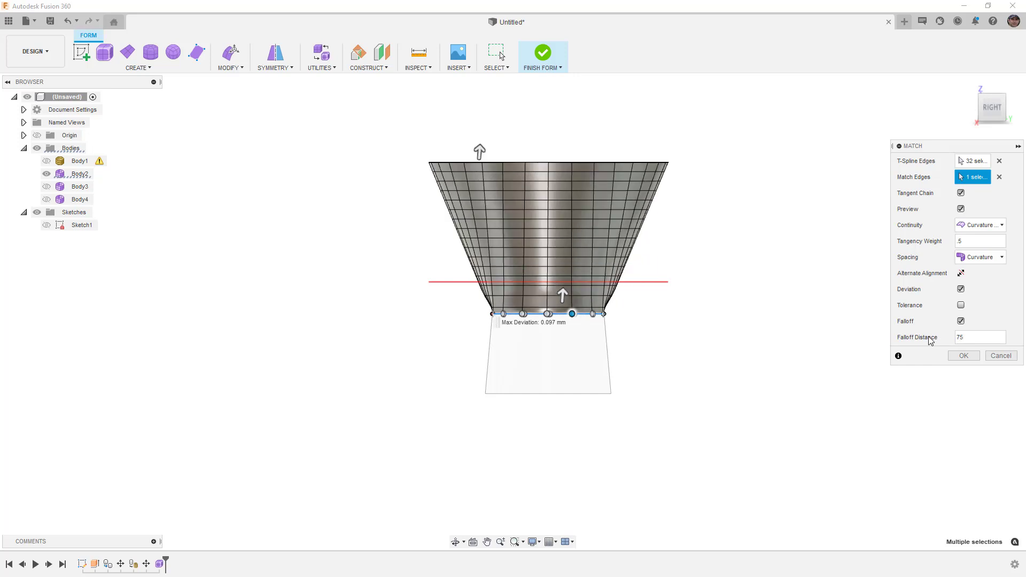
shift+middle_drag(672, 312, 824, 308)
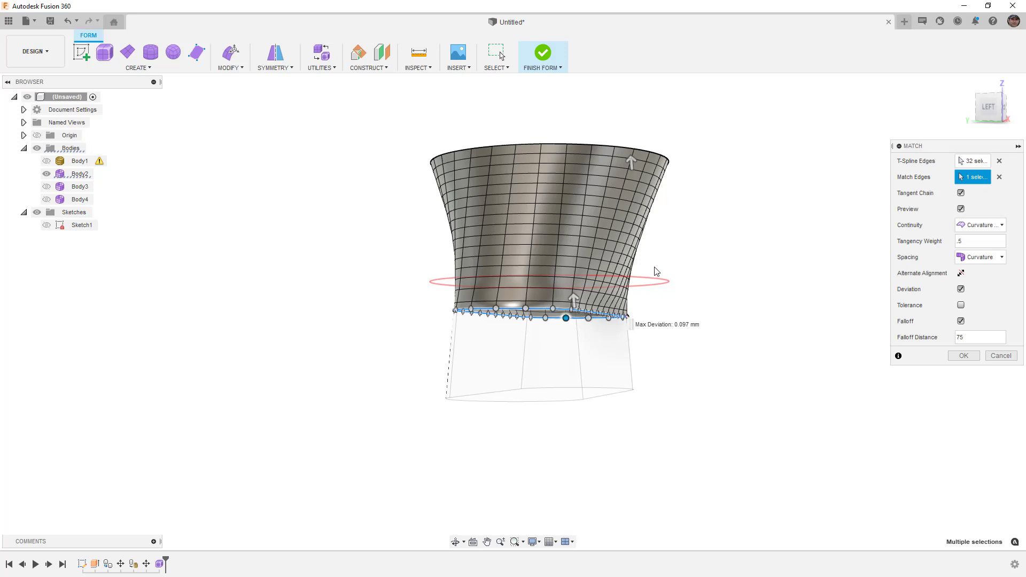
click(964, 356)
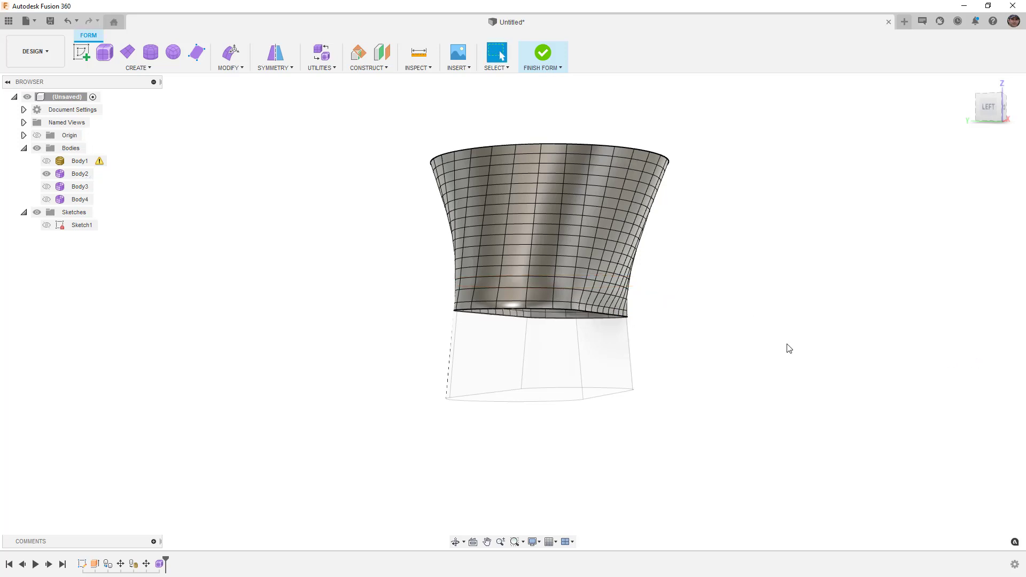
shift+middle_drag(705, 316, 650, 327)
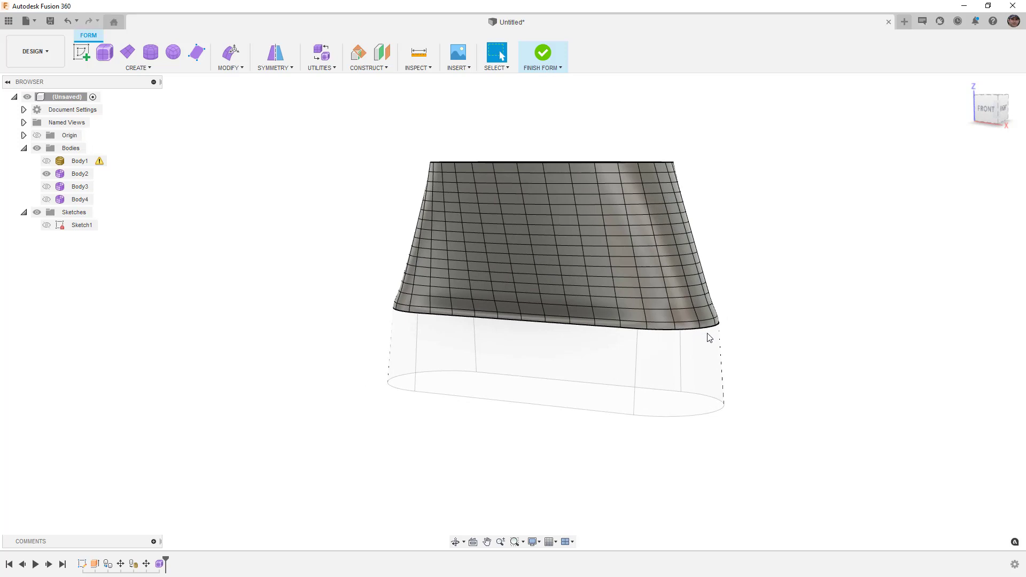
scroll(712, 336, up, 3)
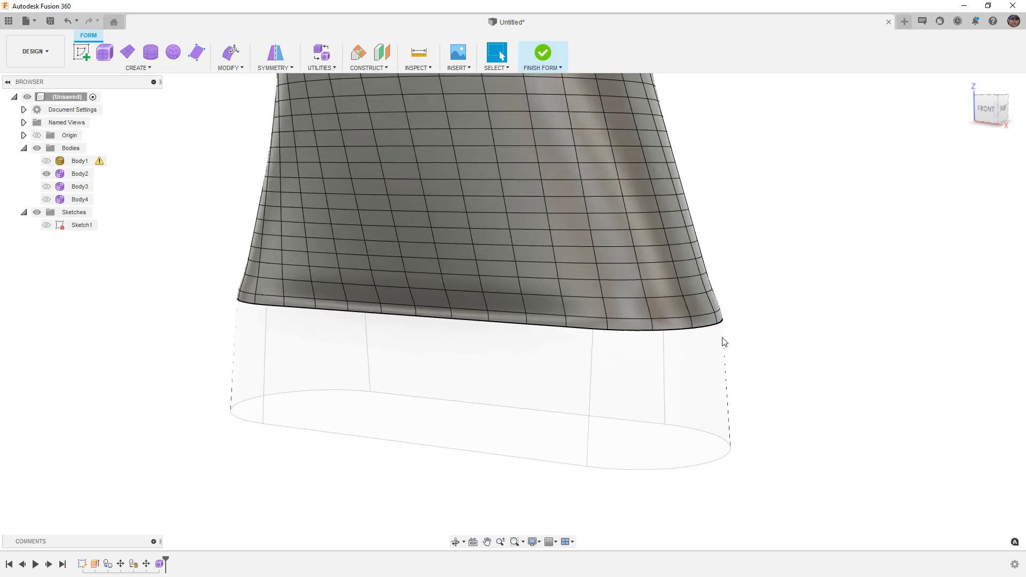
shift+middle_drag(739, 350, 694, 353)
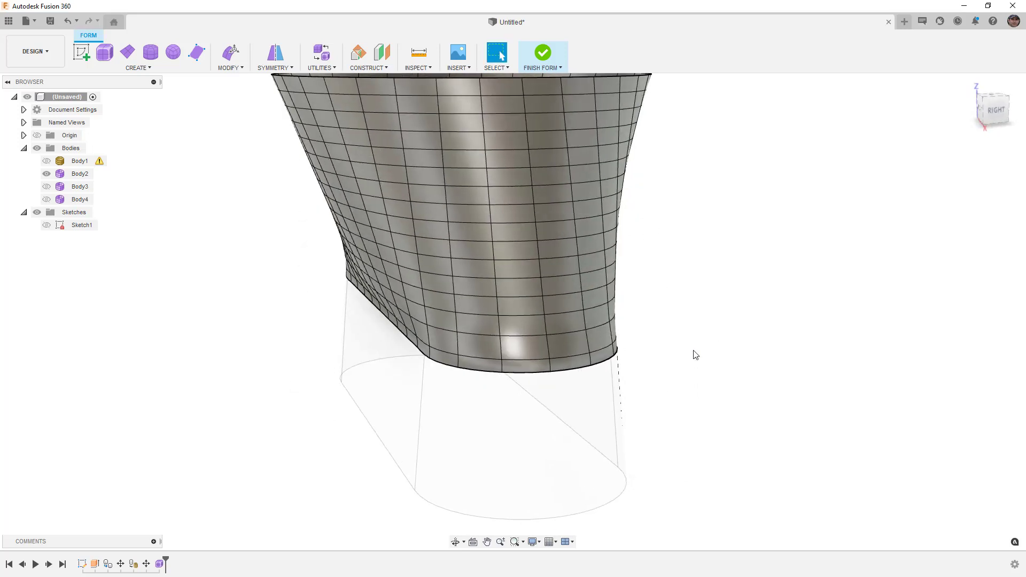
scroll(654, 343, down, 2)
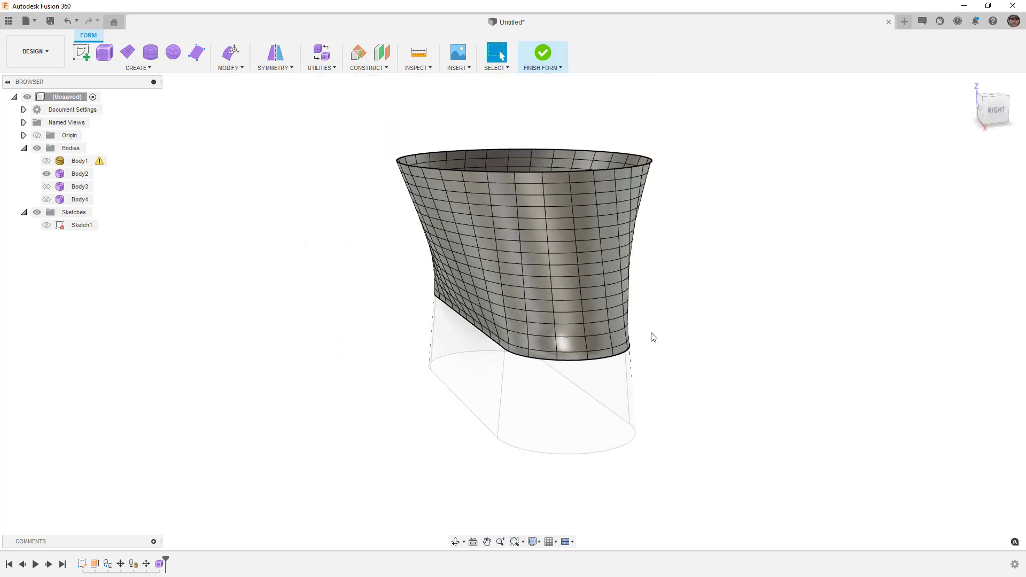
click(996, 109)
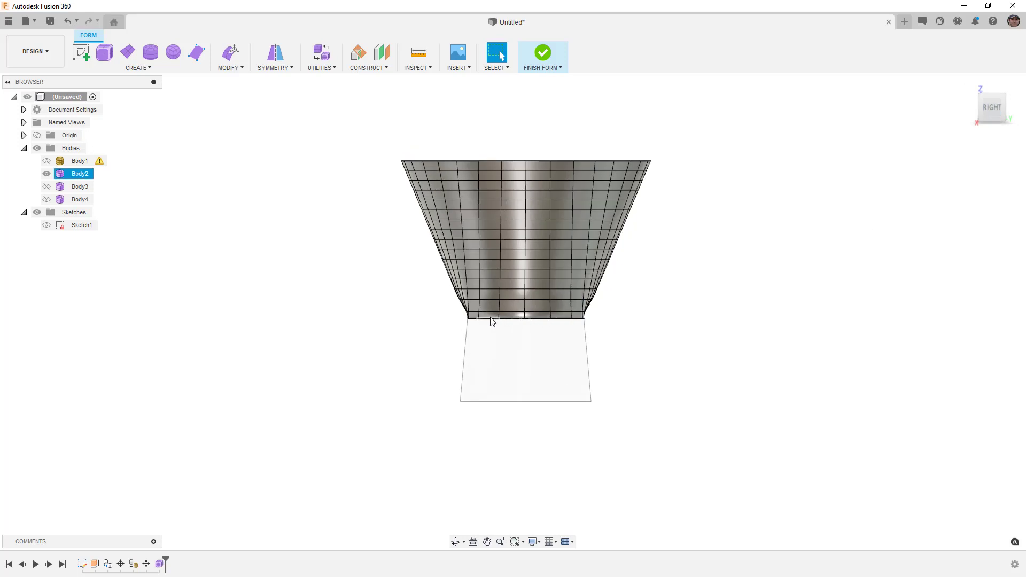
click(447, 312)
scroll(526, 333, up, 2)
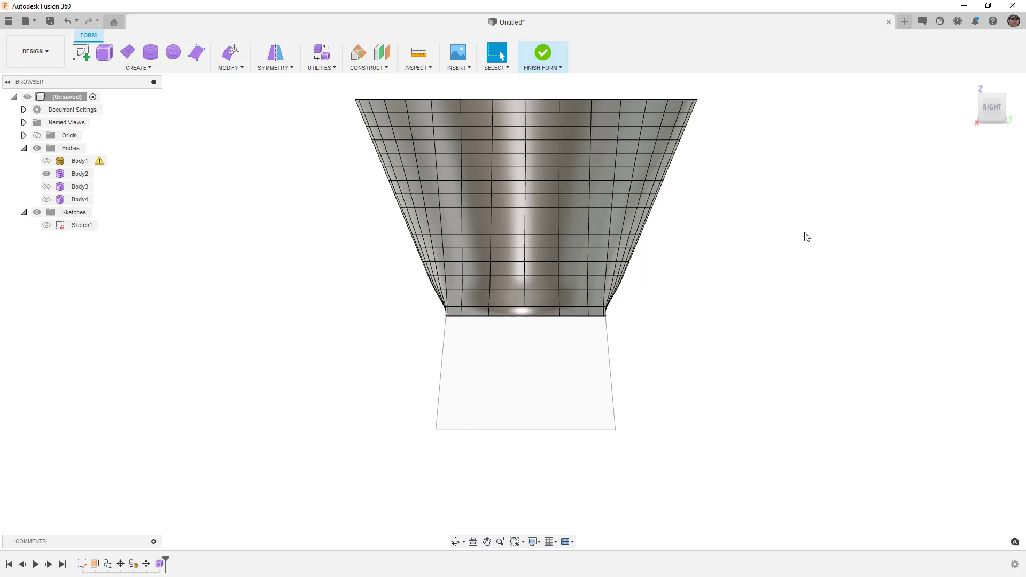
click(967, 87)
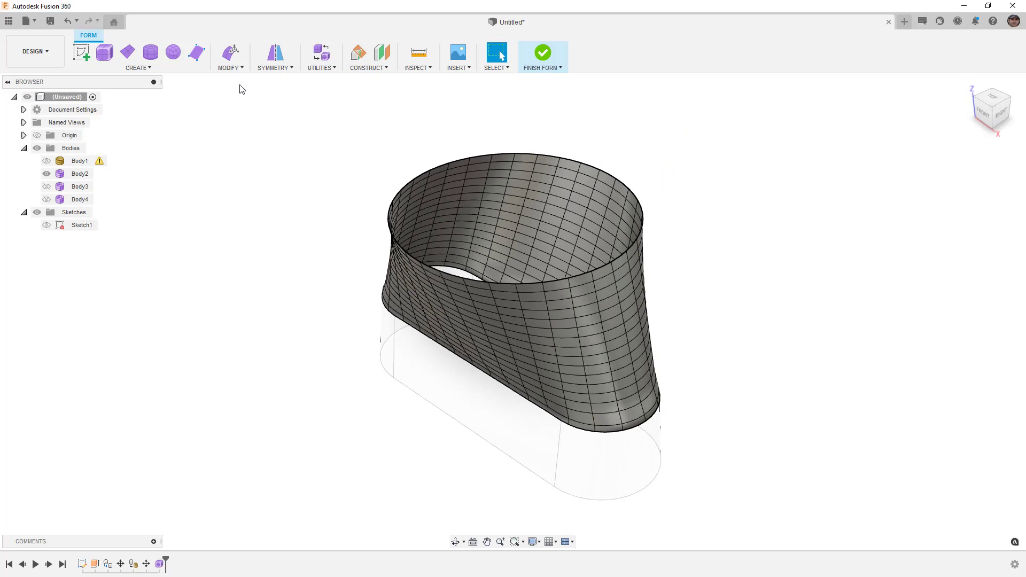
click(47, 162)
scroll(294, 198, down, 3)
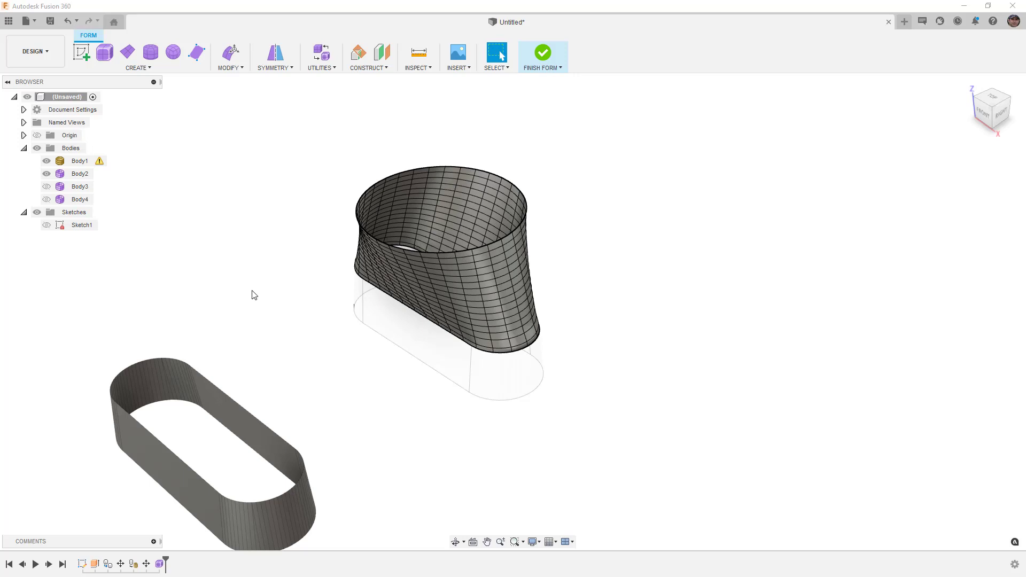
click(46, 187)
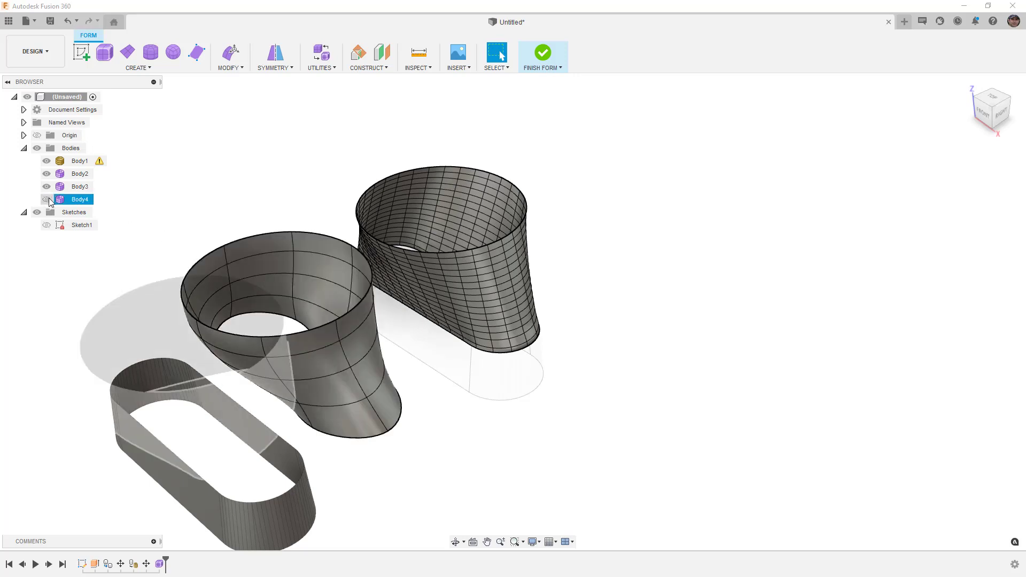
click(46, 199)
shift+middle_drag(337, 315, 354, 298)
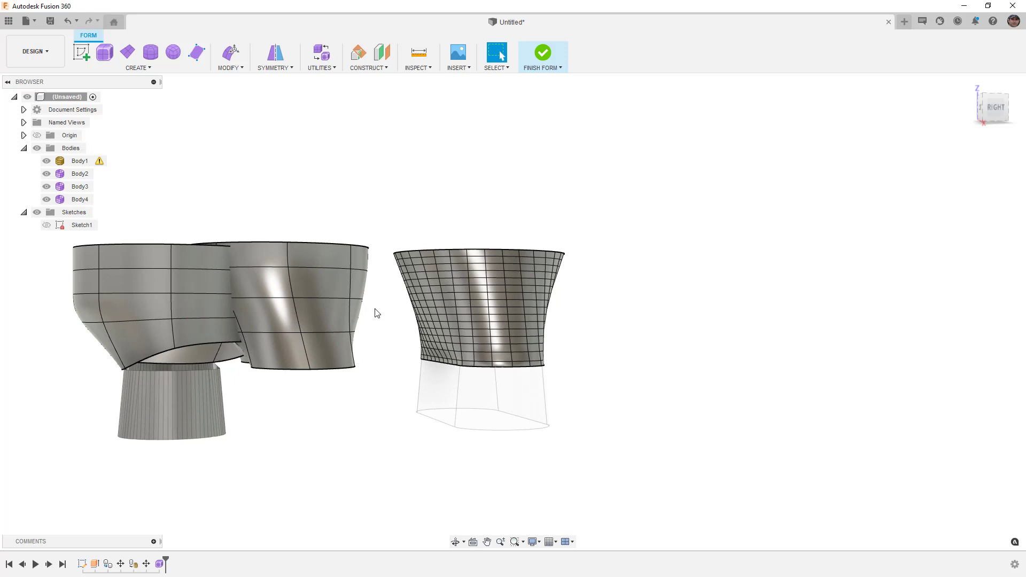
click(995, 108)
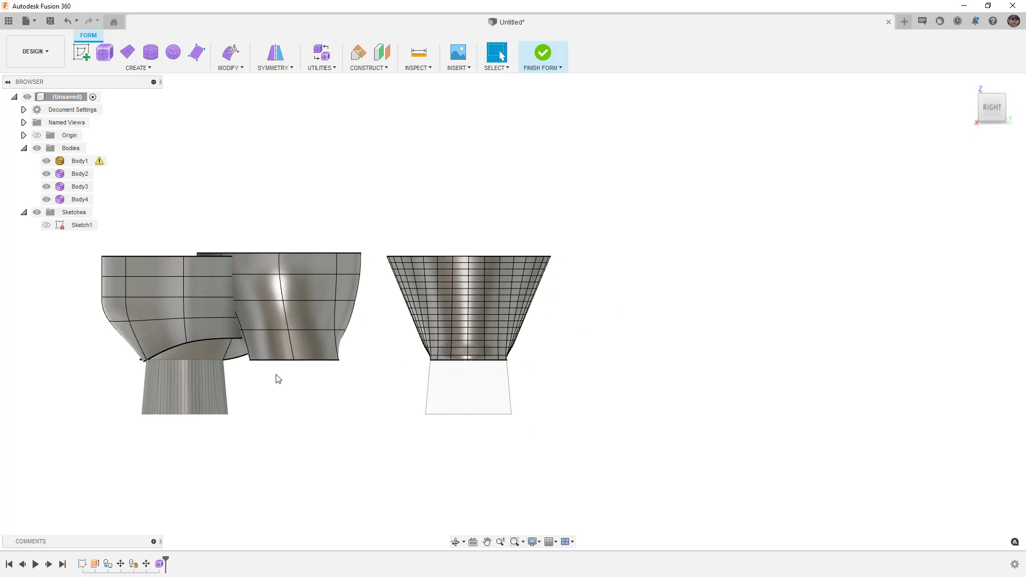
shift+middle_drag(202, 378, 252, 377)
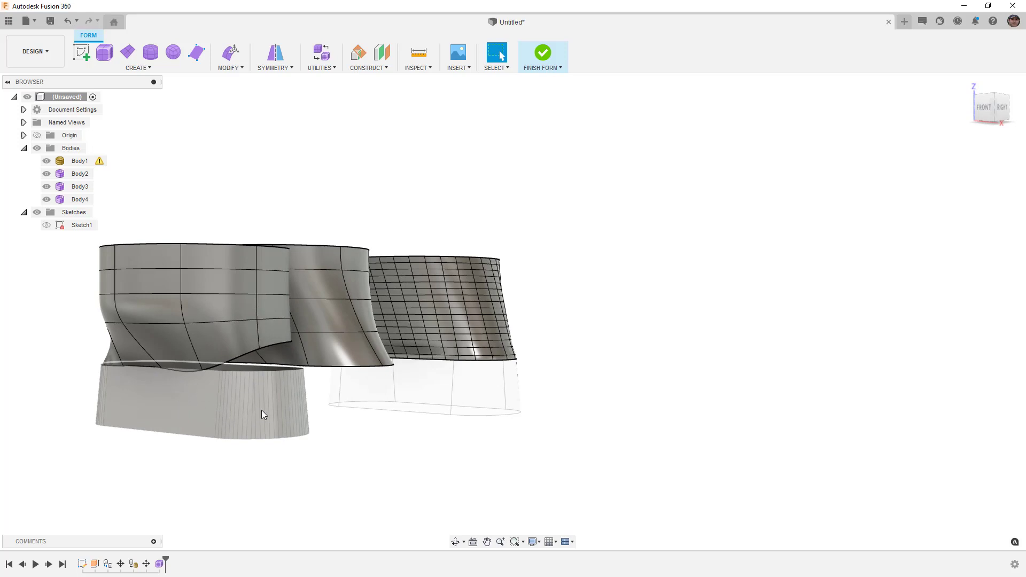
scroll(261, 410, up, 2)
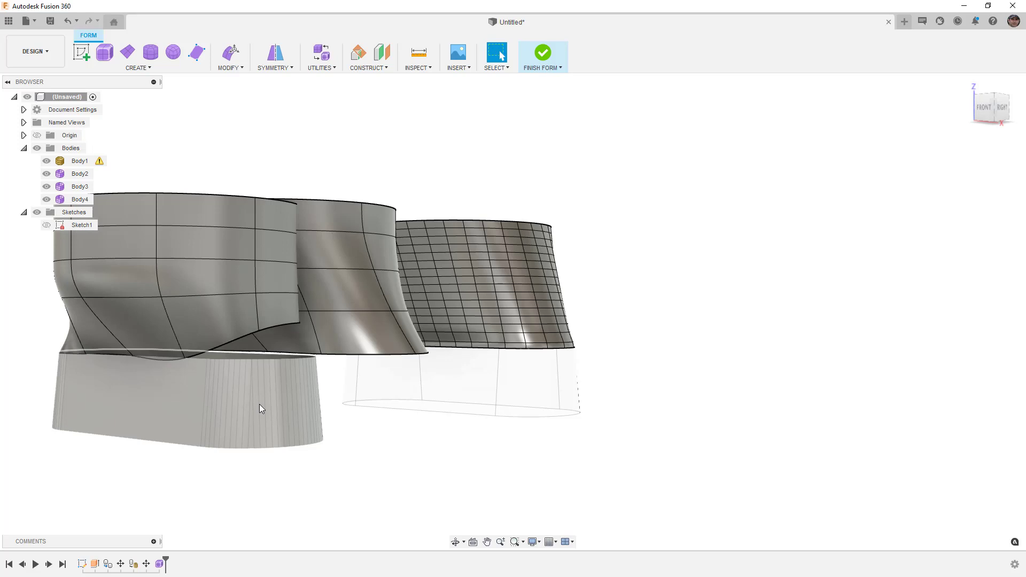
click(47, 175)
click(46, 187)
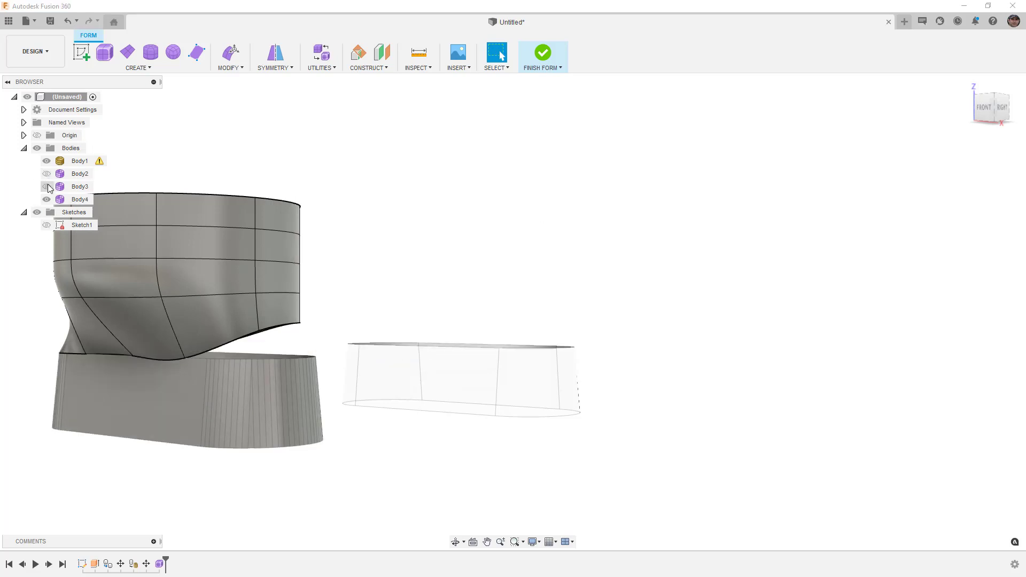
click(46, 200)
click(47, 174)
click(47, 160)
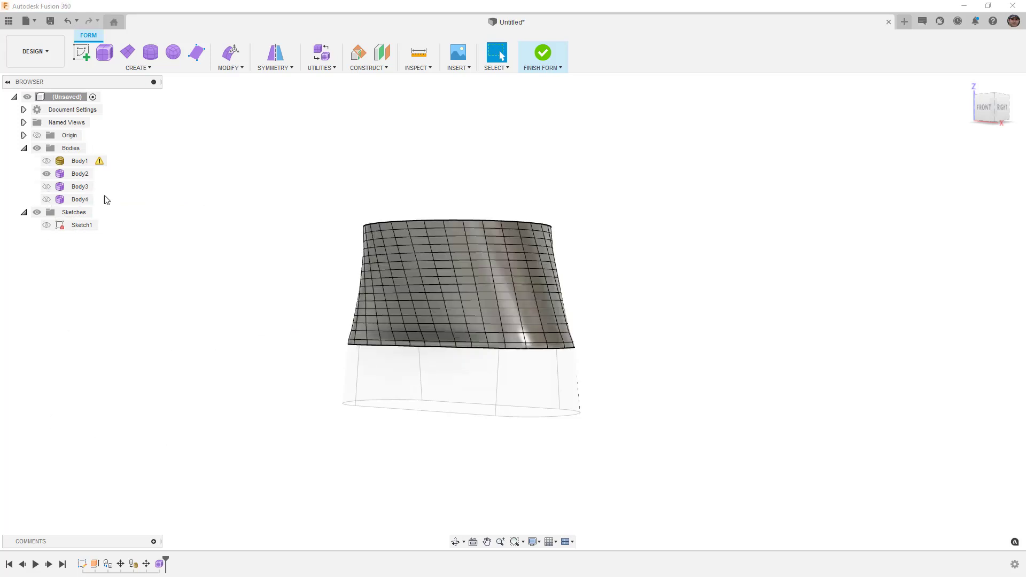
mouse_move(365, 303)
shift+middle_down()
mouse_move(373, 299)
mouse_move(361, 315)
shift+middle_up()
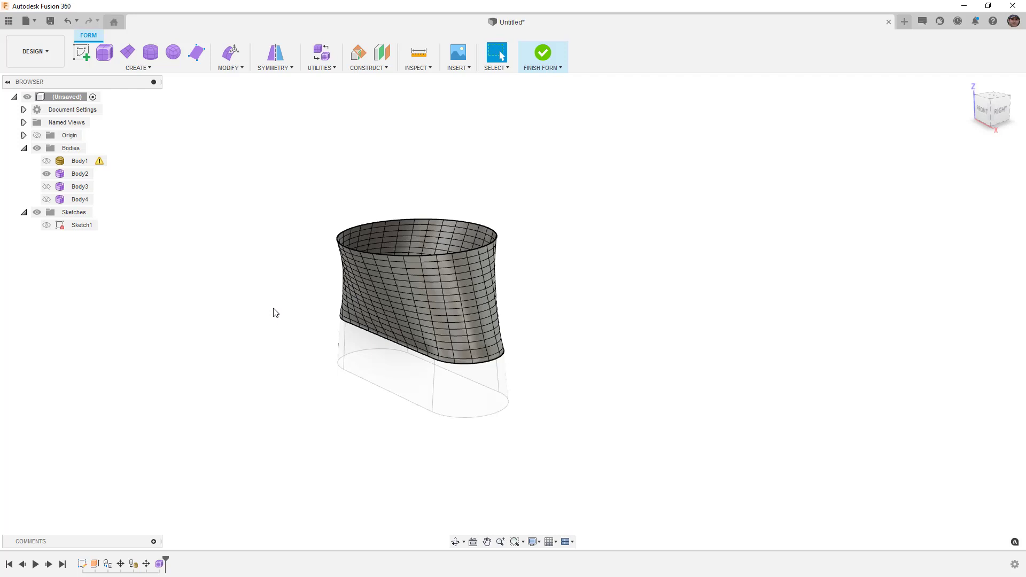
Open the Form MODIFY menu to look up the Match command.
click(230, 67)
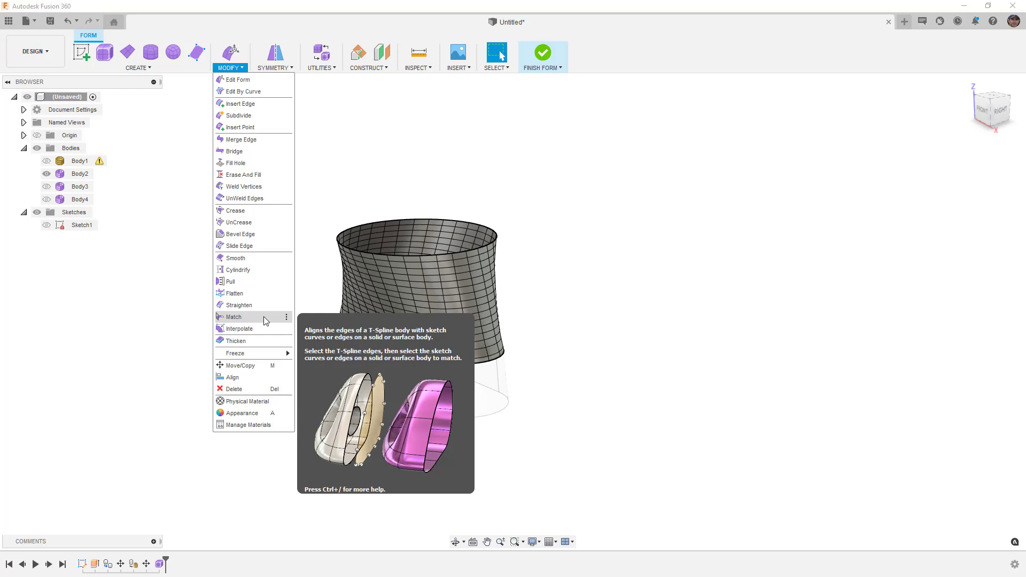
Show Sketch1 to check the slot's 35 mm end arc radius, then hide it again.
click(601, 354)
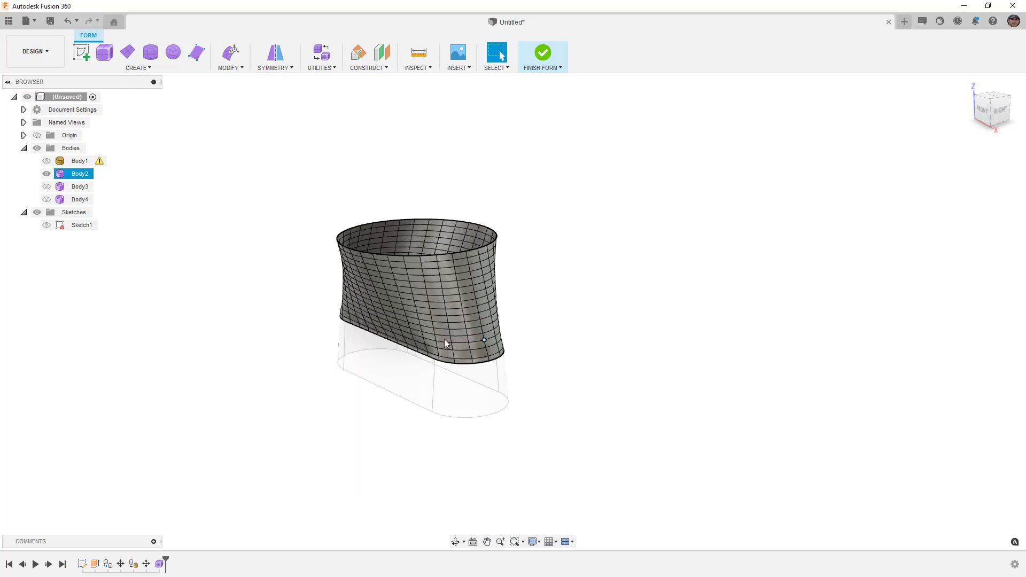
click(47, 226)
click(284, 351)
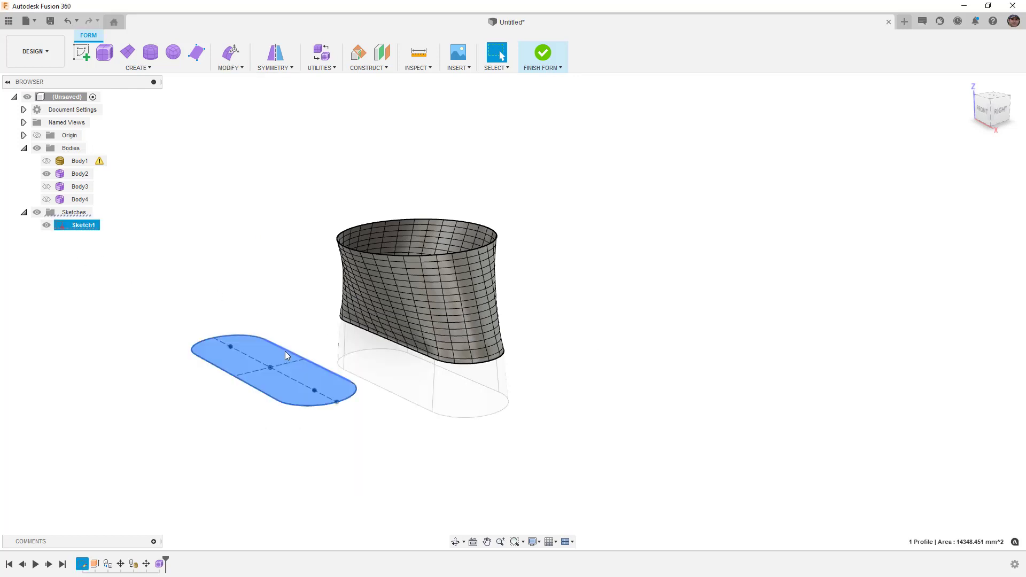
click(285, 351)
click(356, 395)
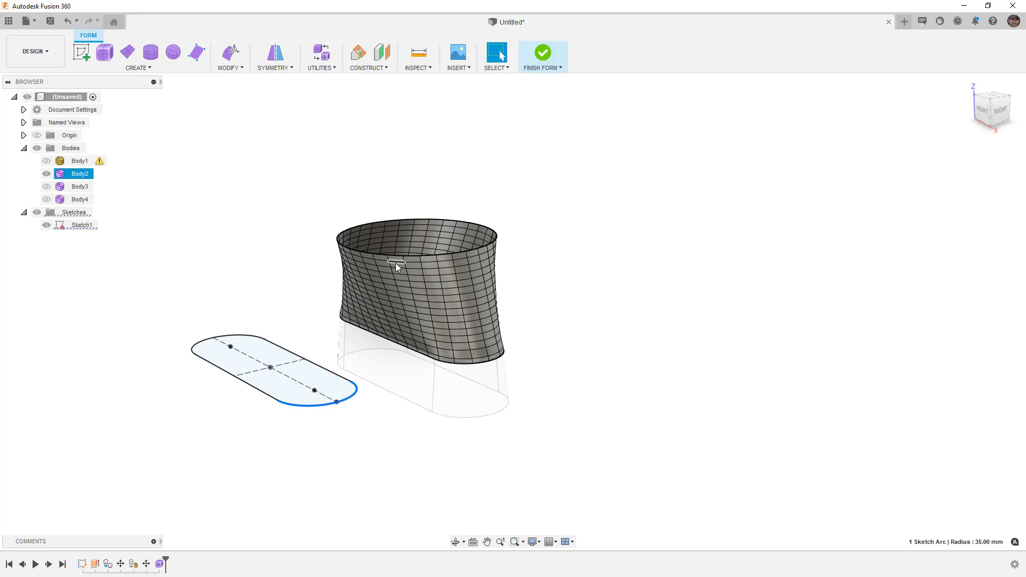
click(324, 289)
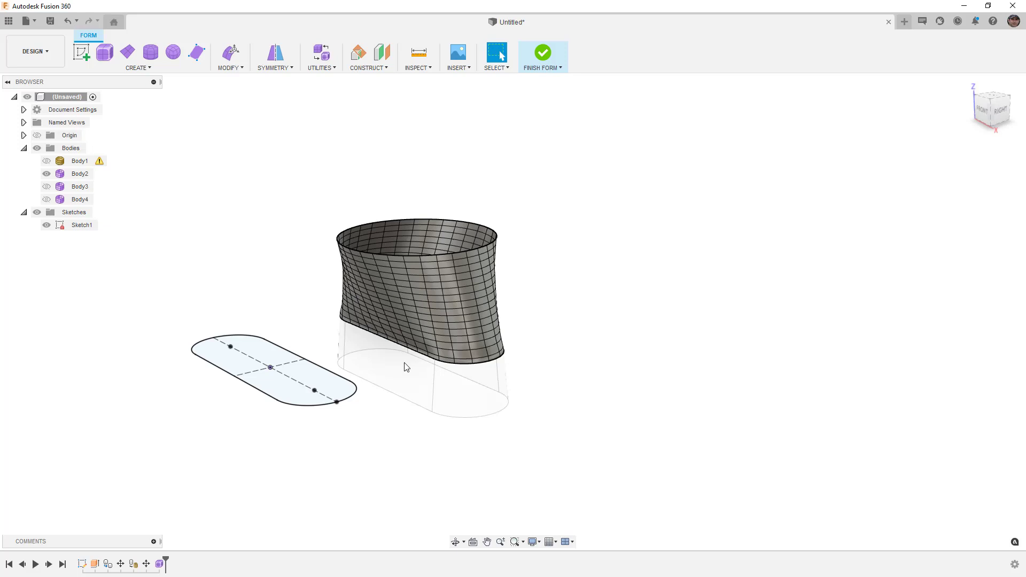
click(47, 225)
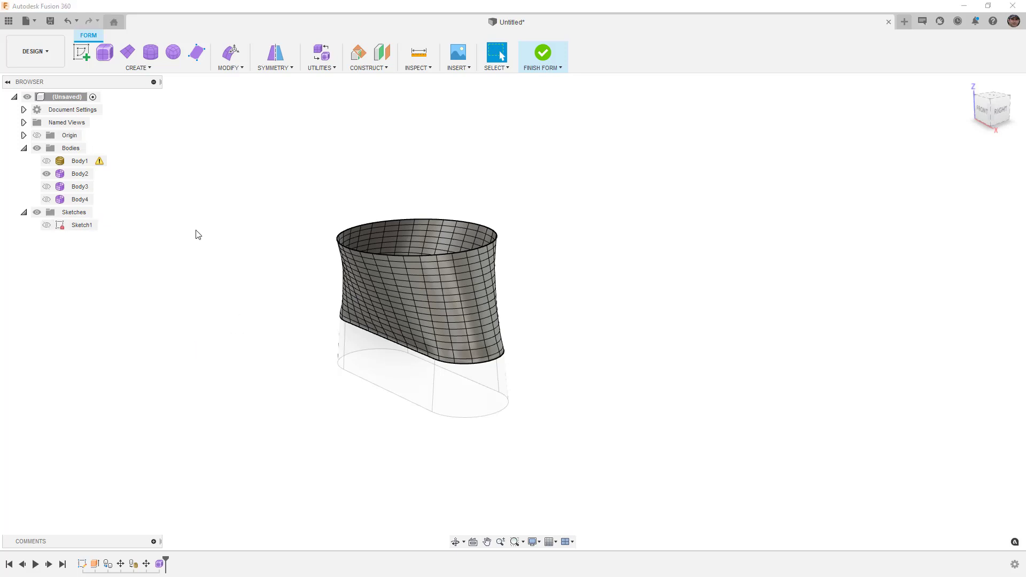
scroll(556, 277, down, 1)
Finish the form so the T-spline cylinder becomes solid bodies.
shift+middle_drag(559, 305, 556, 310)
click(545, 54)
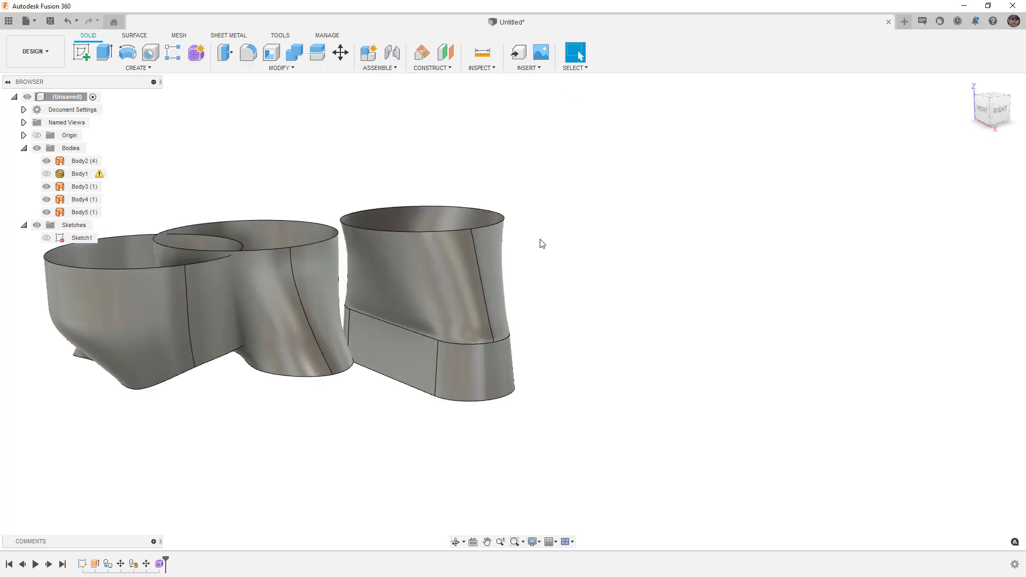
shift+middle_drag(540, 266, 534, 266)
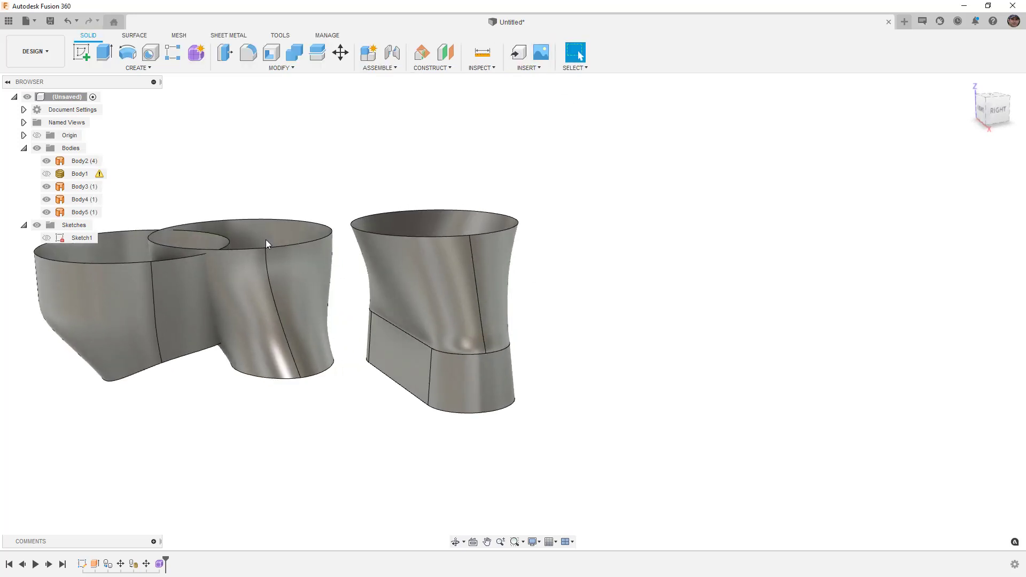
Hide Body4 and Body5, leaving the flared Body2 with its slot base seen from the front.
click(47, 199)
click(46, 212)
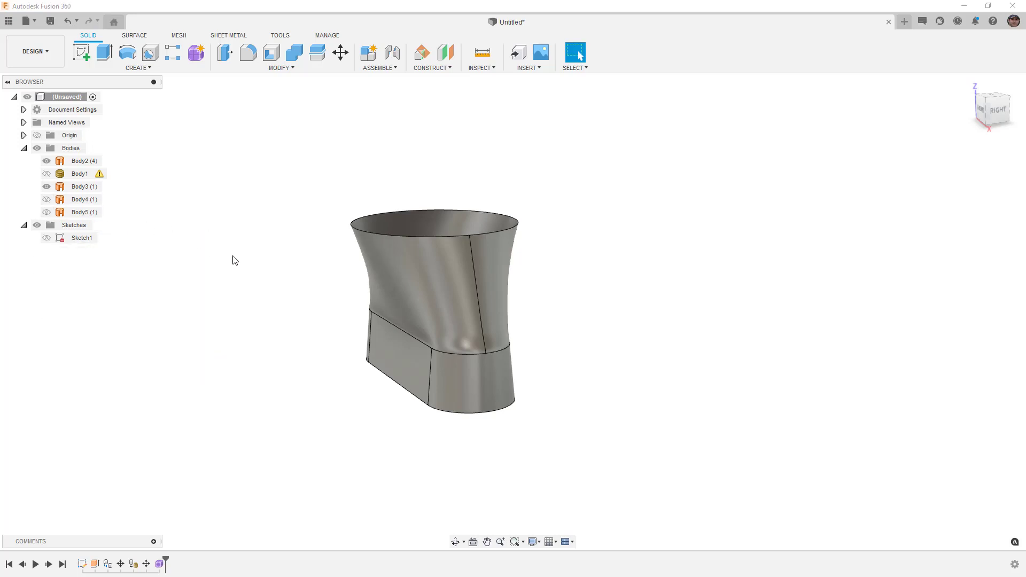
shift+middle_drag(234, 261, 282, 256)
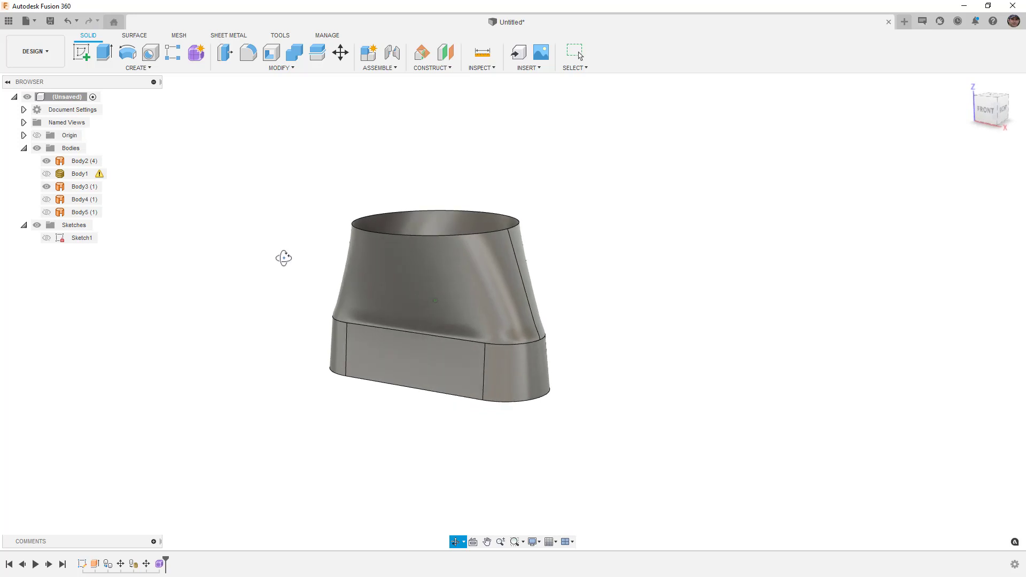